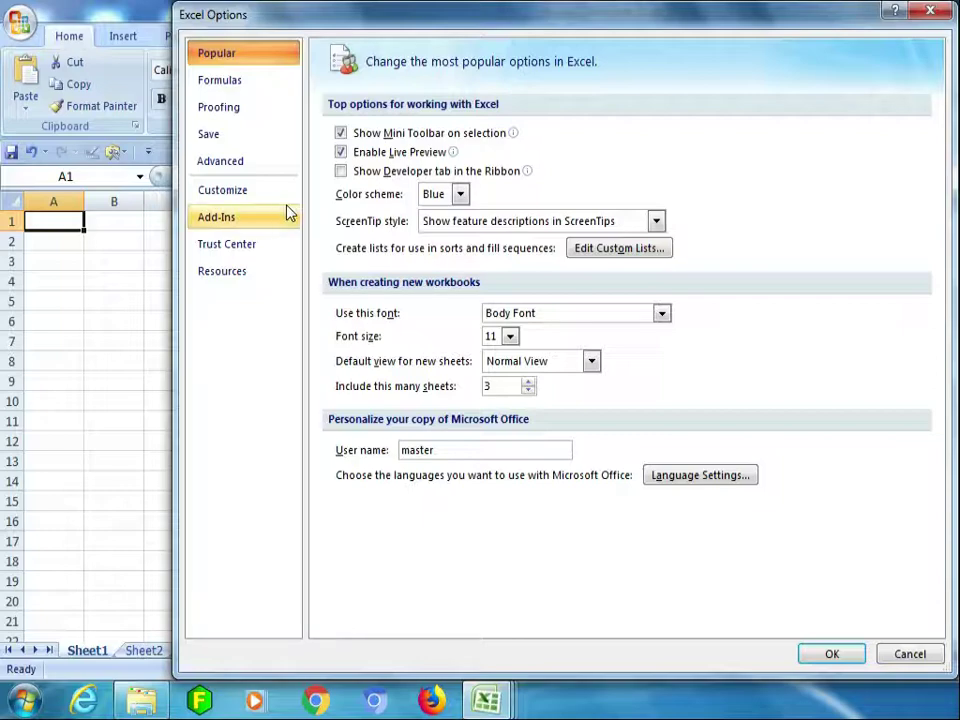
# Enable showing the Developer tab in the Ribbon in the Excel options and apply the change.
pyautogui.click(341, 171)
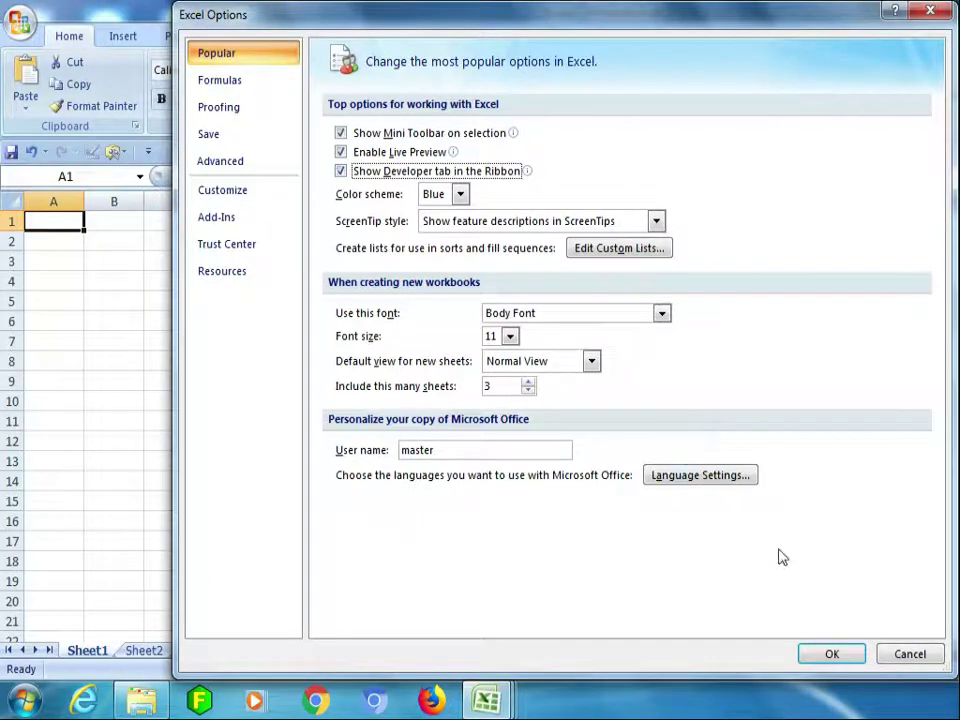
pyautogui.click(810, 655)
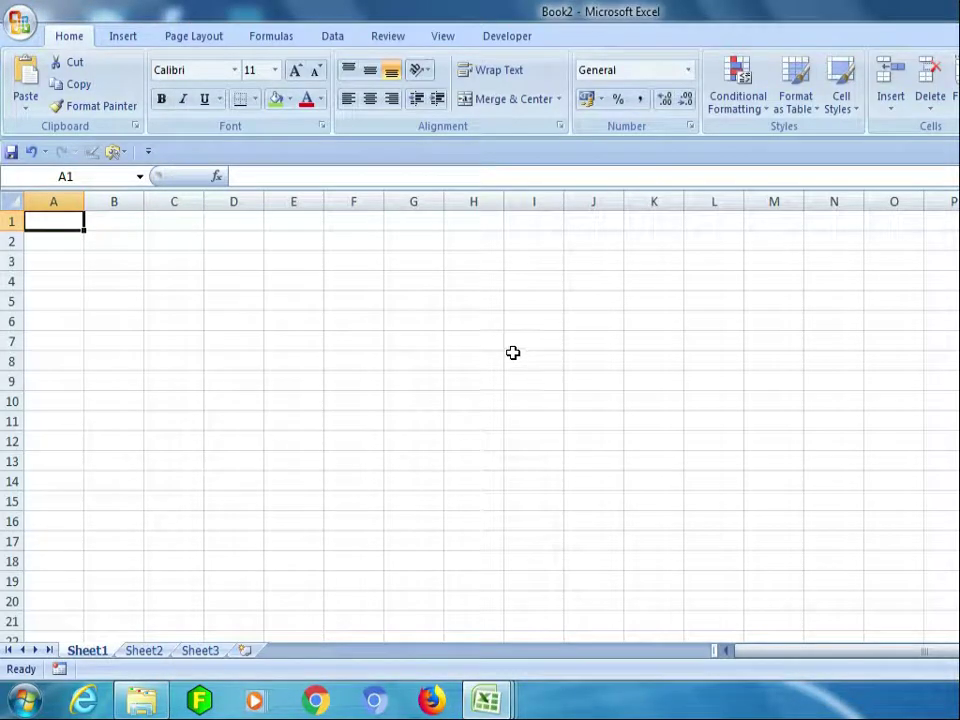
# Insert a spinner form control on Sheet1, spanning roughly cells G3 to H11.
pyautogui.click(498, 38)
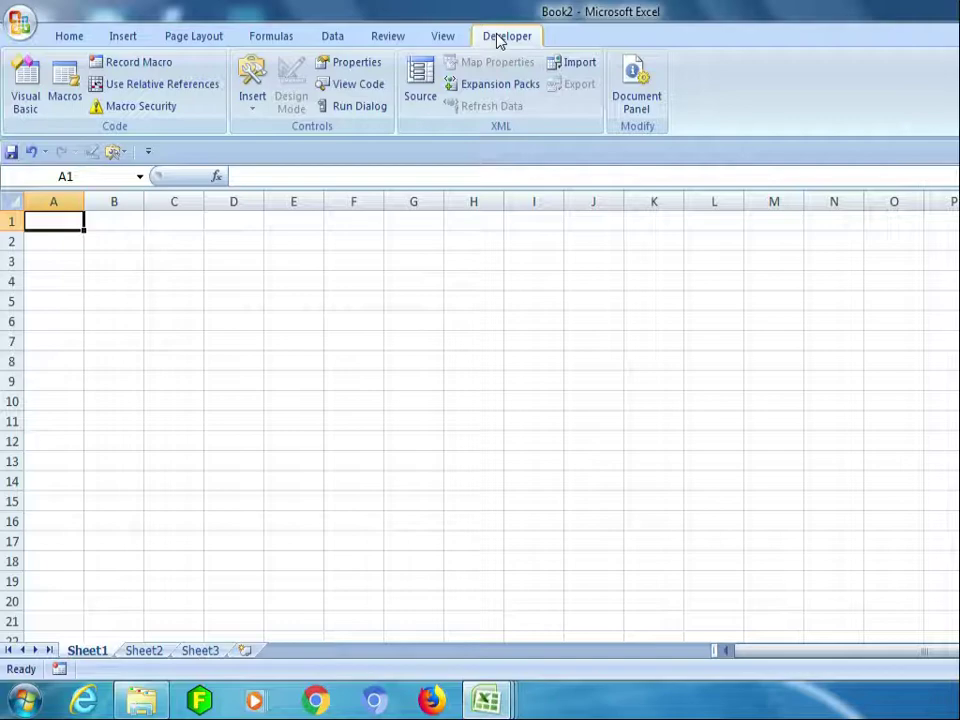
pyautogui.click(255, 100)
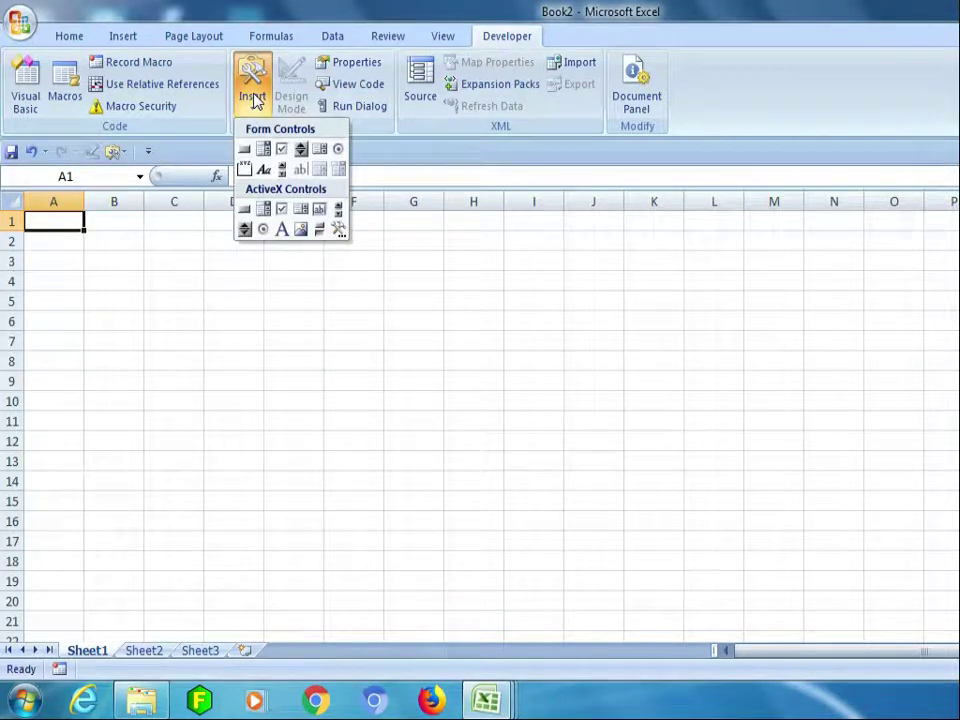
pyautogui.click(300, 147)
pyautogui.moveTo(421, 257); pyautogui.dragTo(508, 399)
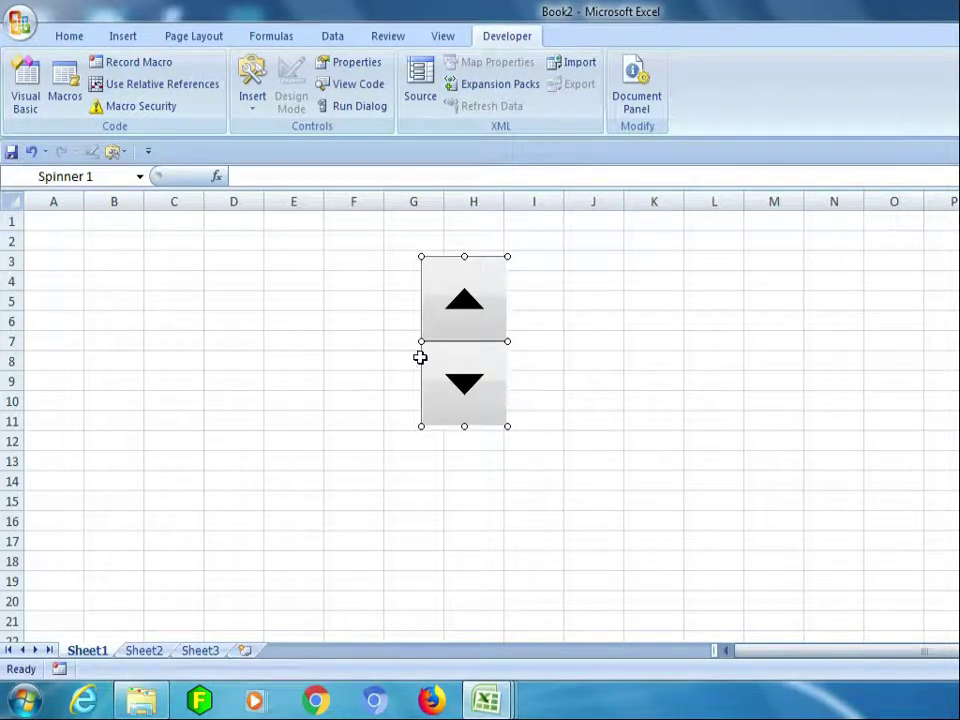
# Merge and center cells D4:F11 beside the spinner and enter 1 in the merged cell.
pyautogui.click(247, 275)
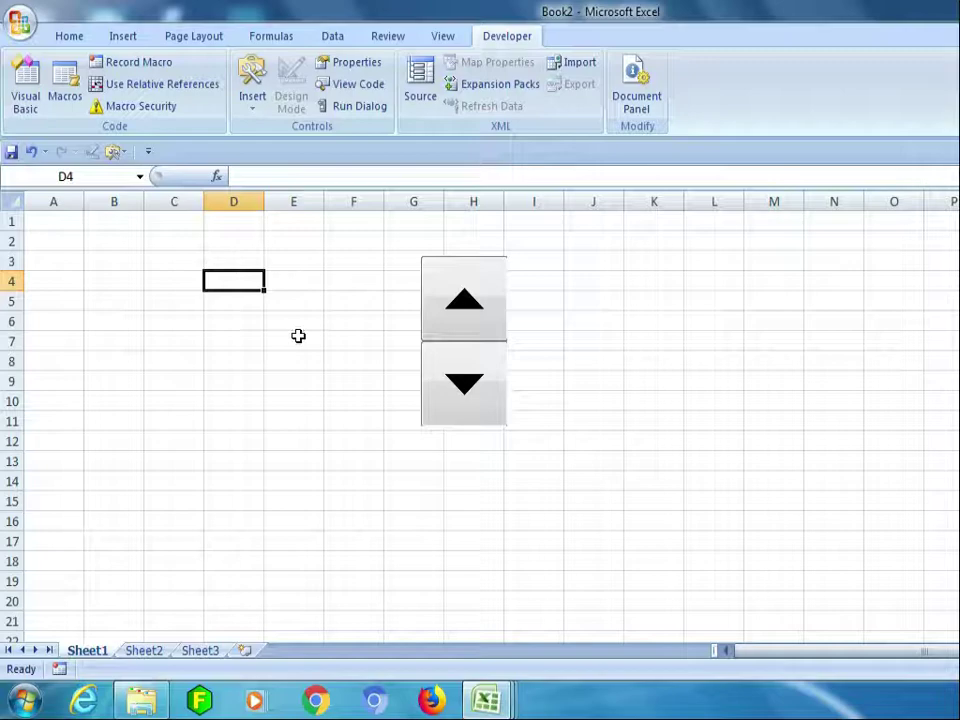
pyautogui.moveTo(240, 280); pyautogui.dragTo(354, 418)
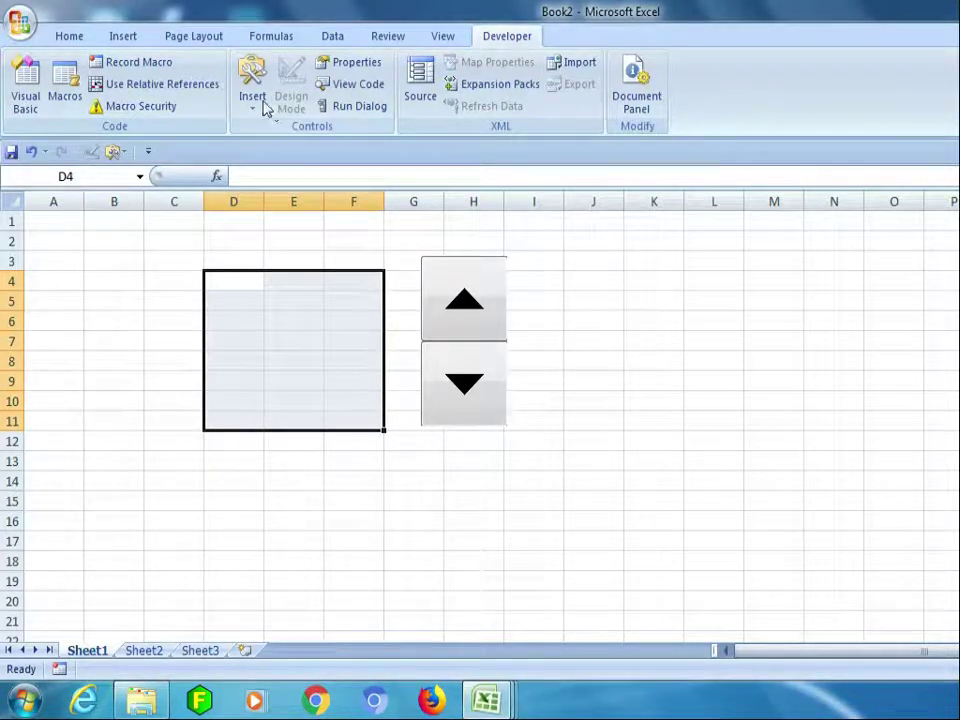
pyautogui.click(70, 36)
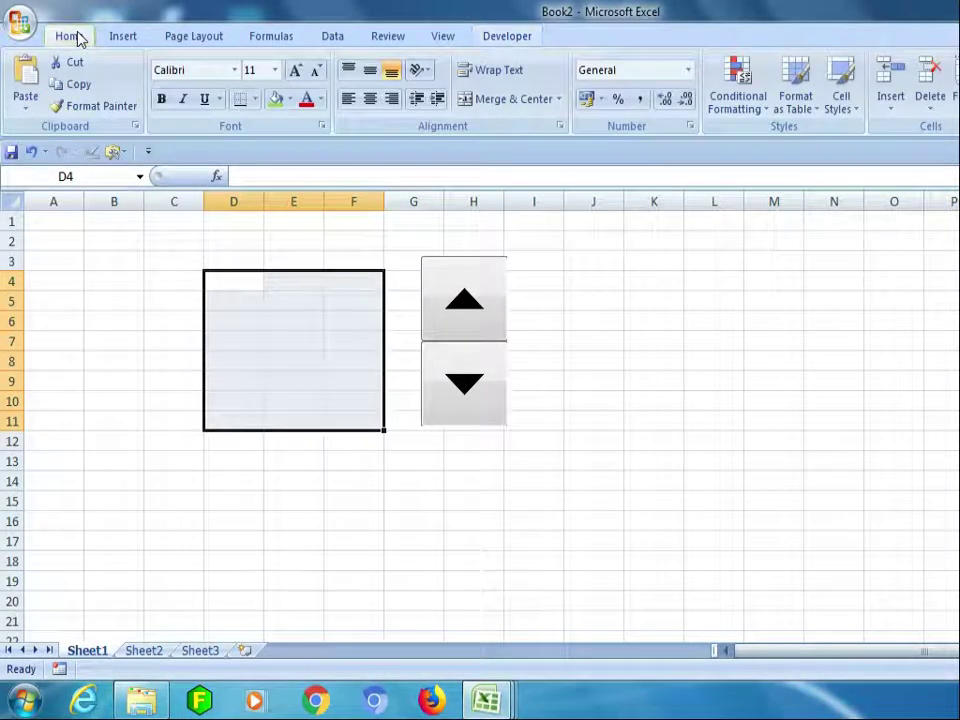
pyautogui.click(497, 98)
pyautogui.write('1')
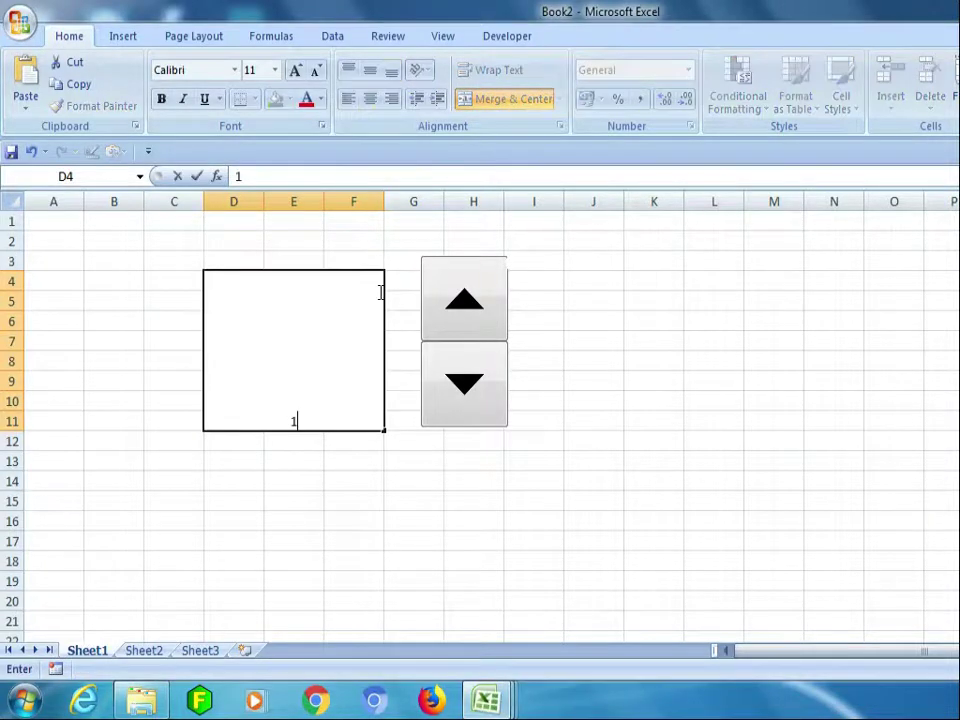
pyautogui.click(311, 326)
pyautogui.click(308, 460)
pyautogui.click(306, 336)
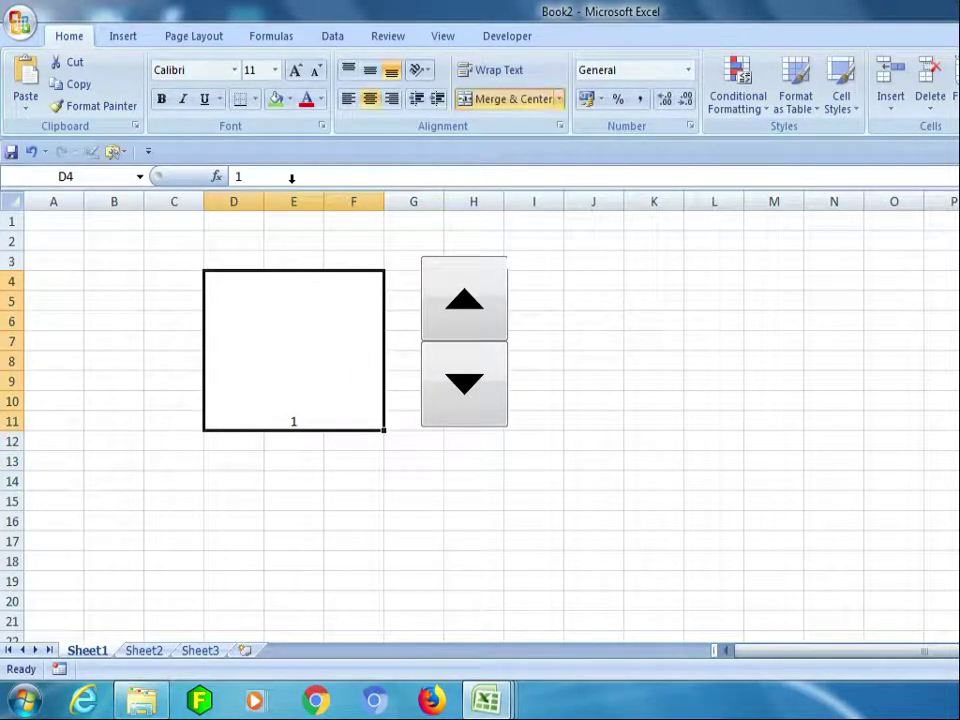
# Set the merged cell's font size to 72 and align its content vertically to the middle.
pyautogui.click(276, 69)
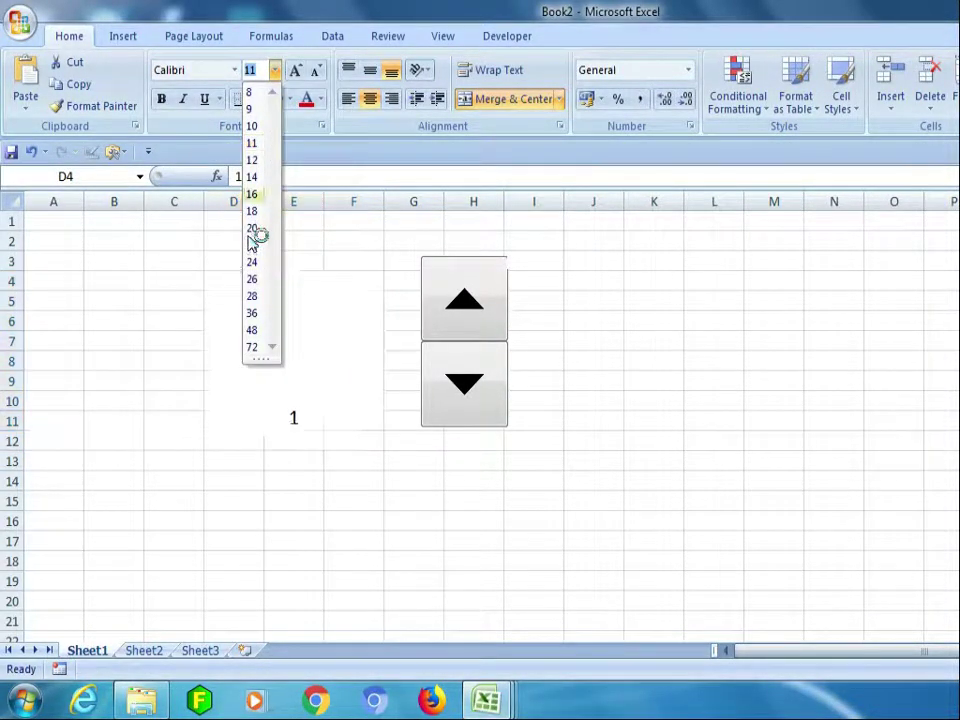
pyautogui.click(252, 292)
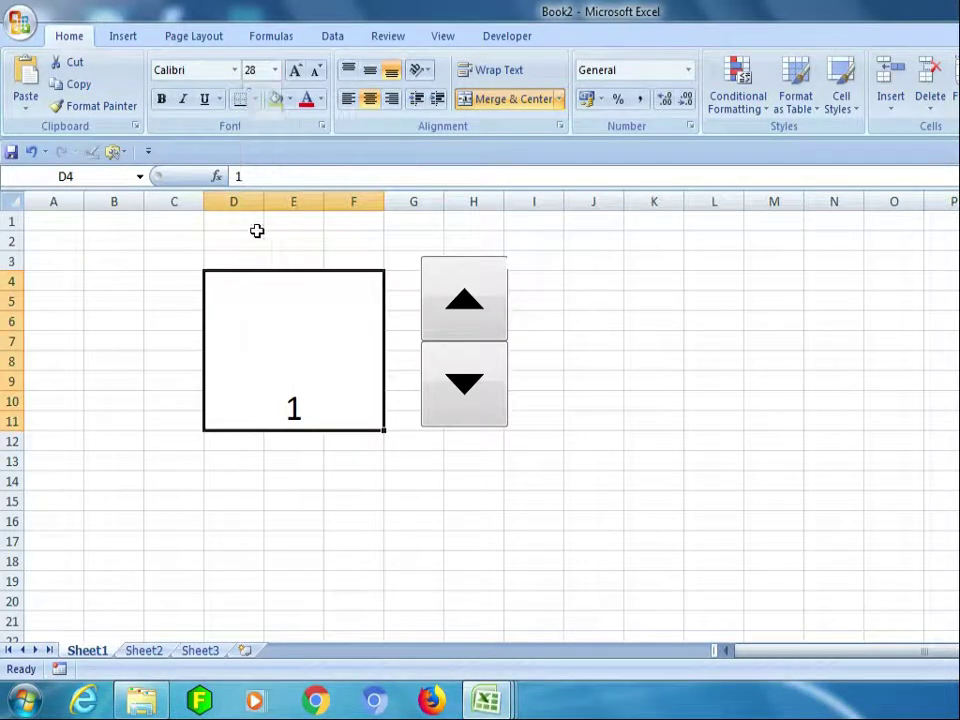
pyautogui.click(275, 70)
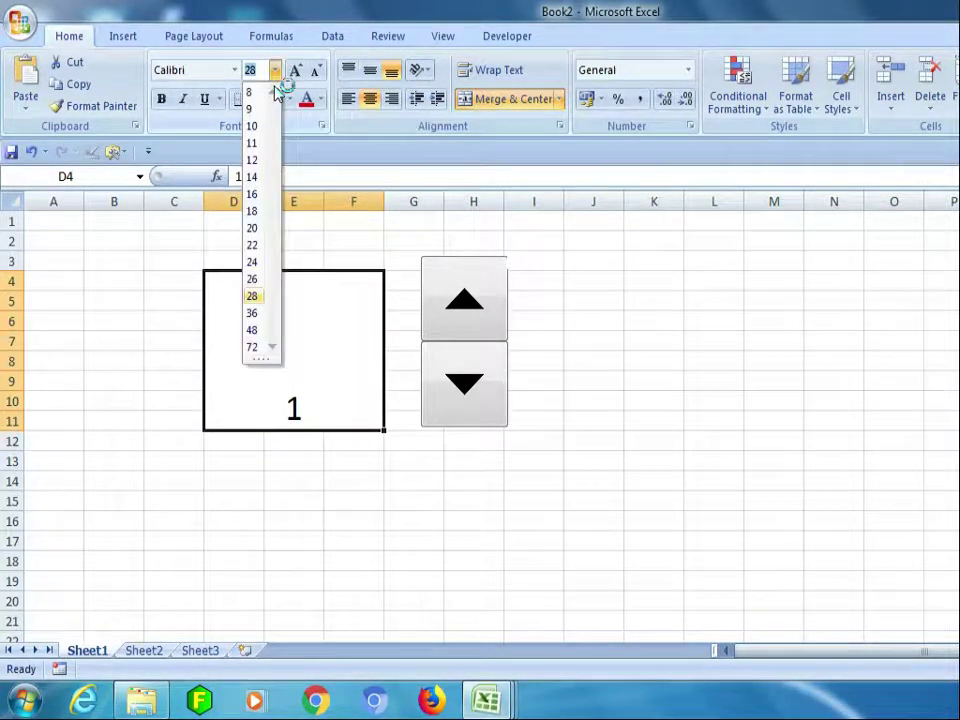
pyautogui.click(252, 346)
pyautogui.click(369, 70)
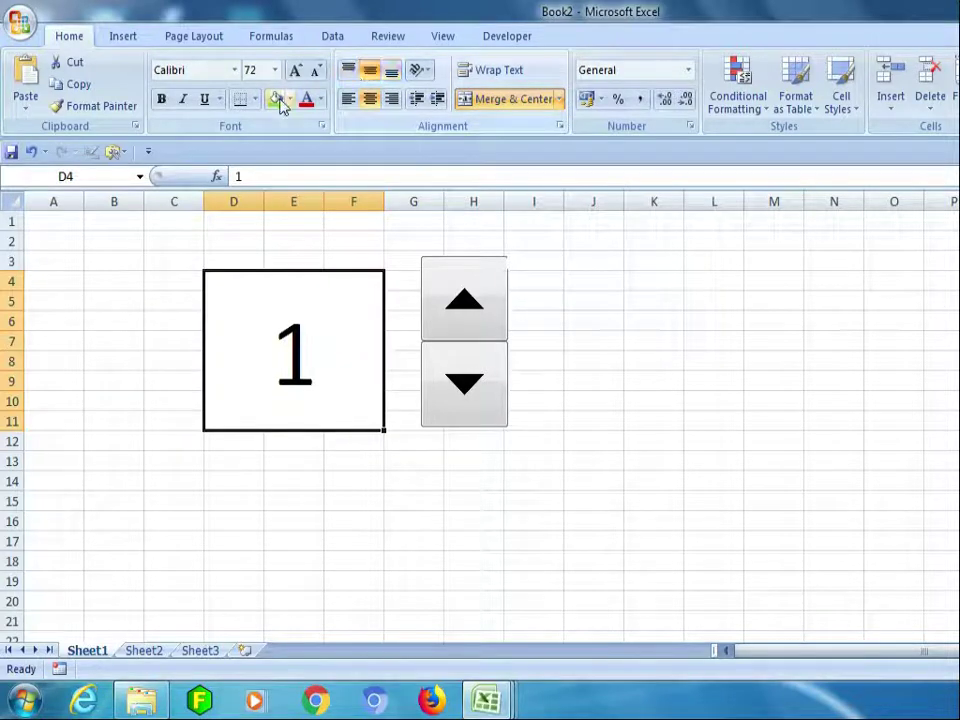
# Give the merged cell a light green fill and format its number in red, bold Aharoni.
pyautogui.click(275, 99)
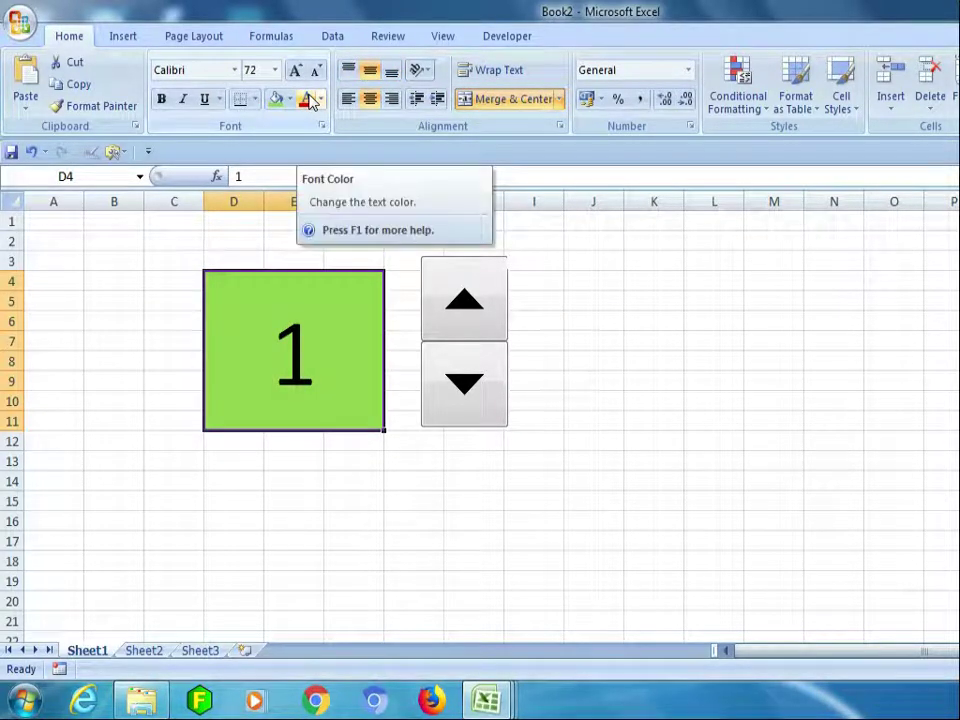
pyautogui.click(309, 100)
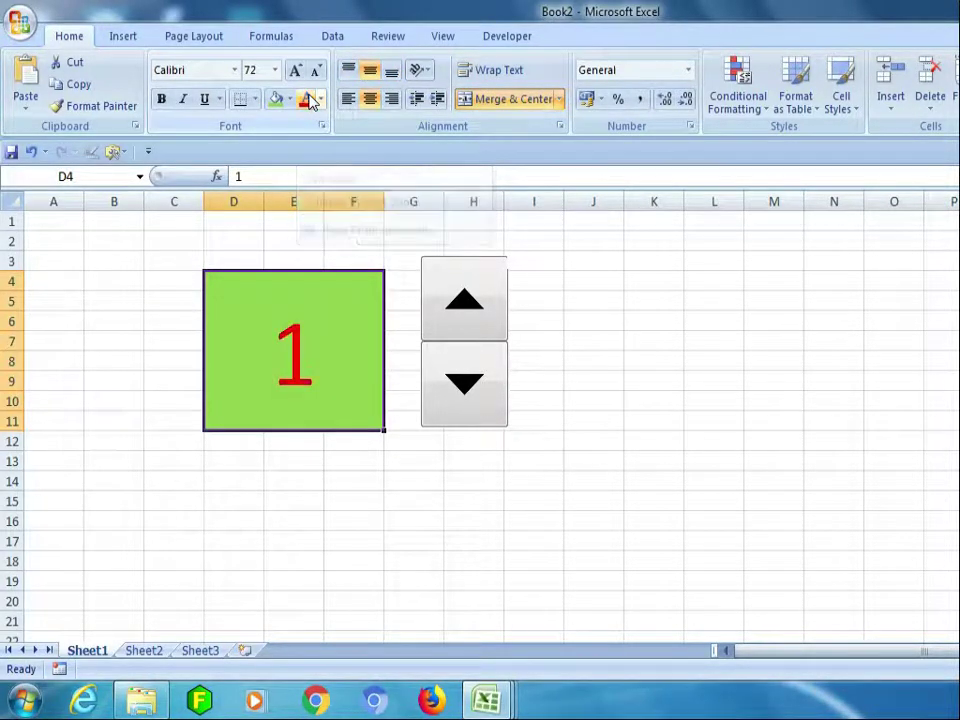
pyautogui.click(235, 70)
pyautogui.click(235, 205)
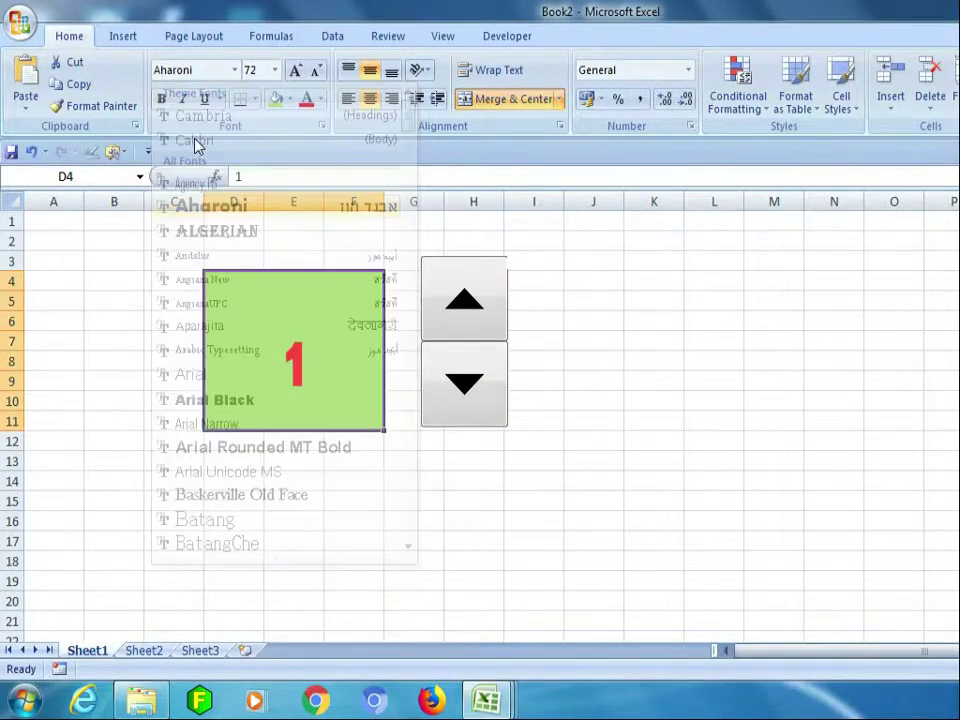
pyautogui.click(165, 99)
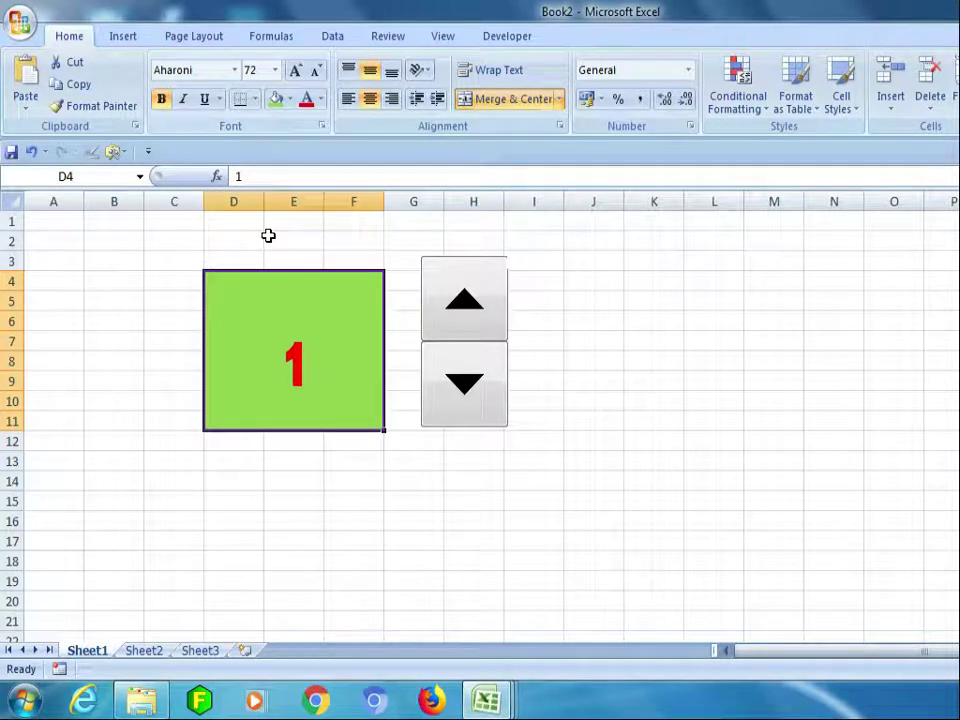
pyautogui.click(590, 318)
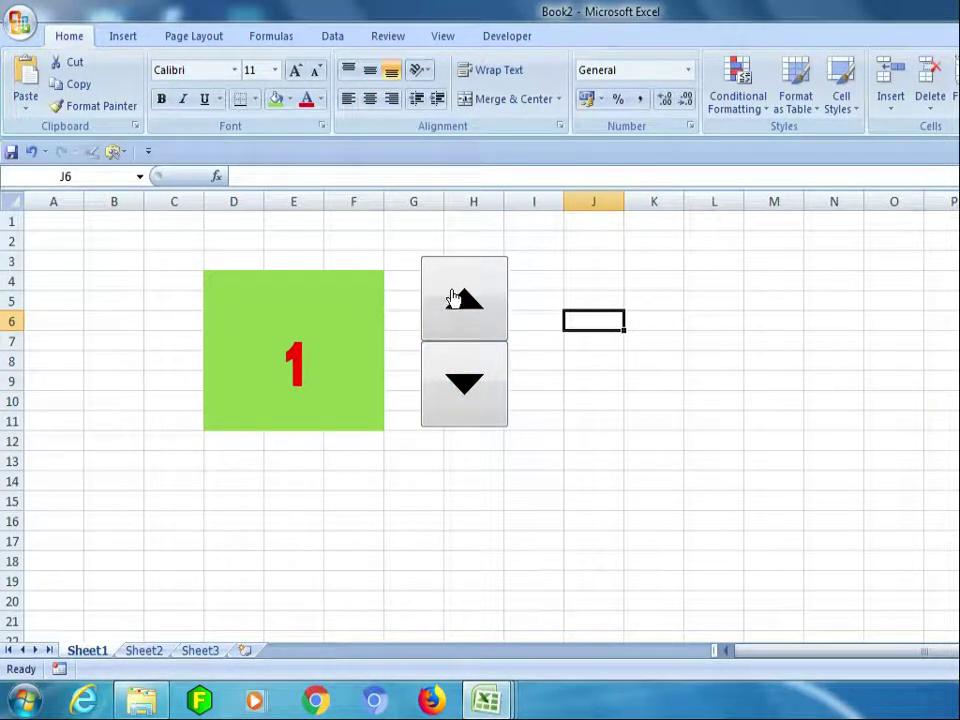
# Link the spinner to cell $D$4 and set its minimum value to 1 in the control formatting.
pyautogui.rightClick(452, 298)
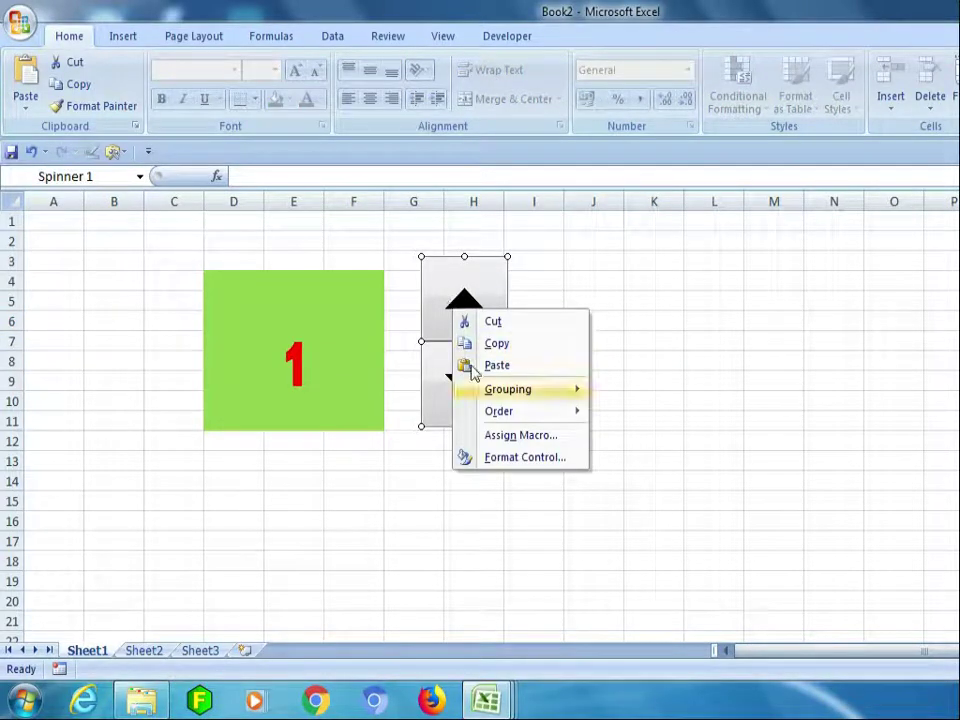
pyautogui.click(518, 456)
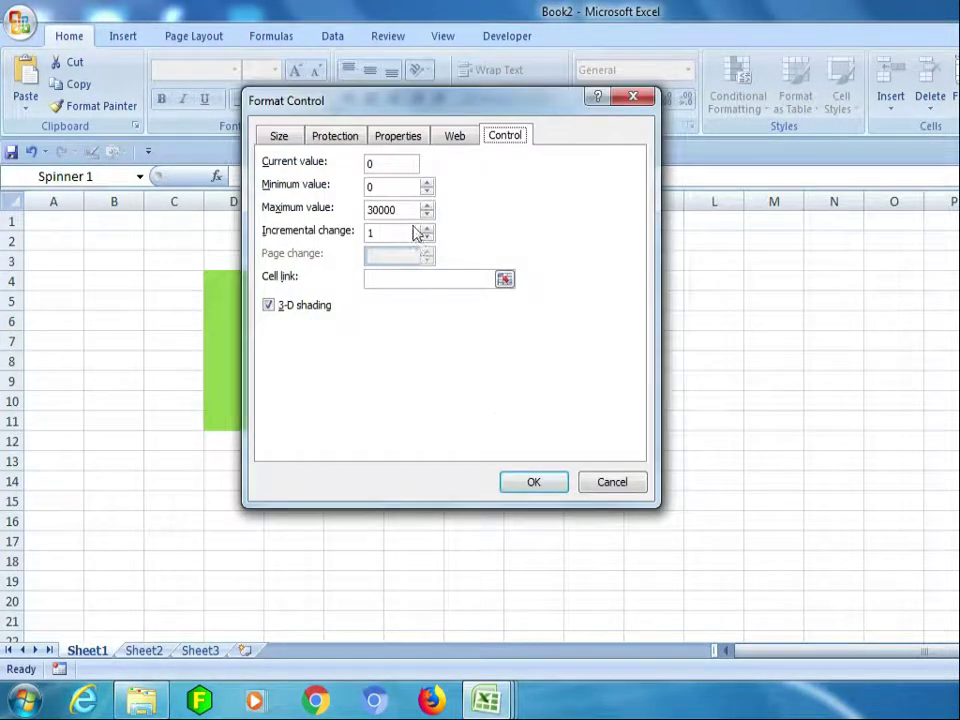
pyautogui.click(503, 278)
pyautogui.click(294, 309)
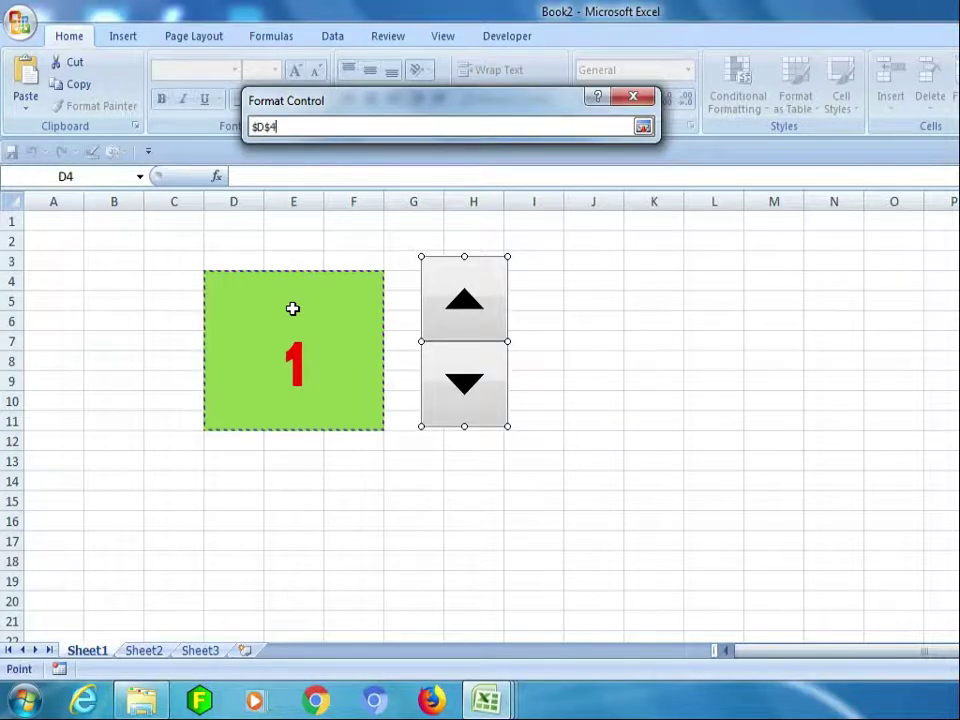
pyautogui.click(642, 127)
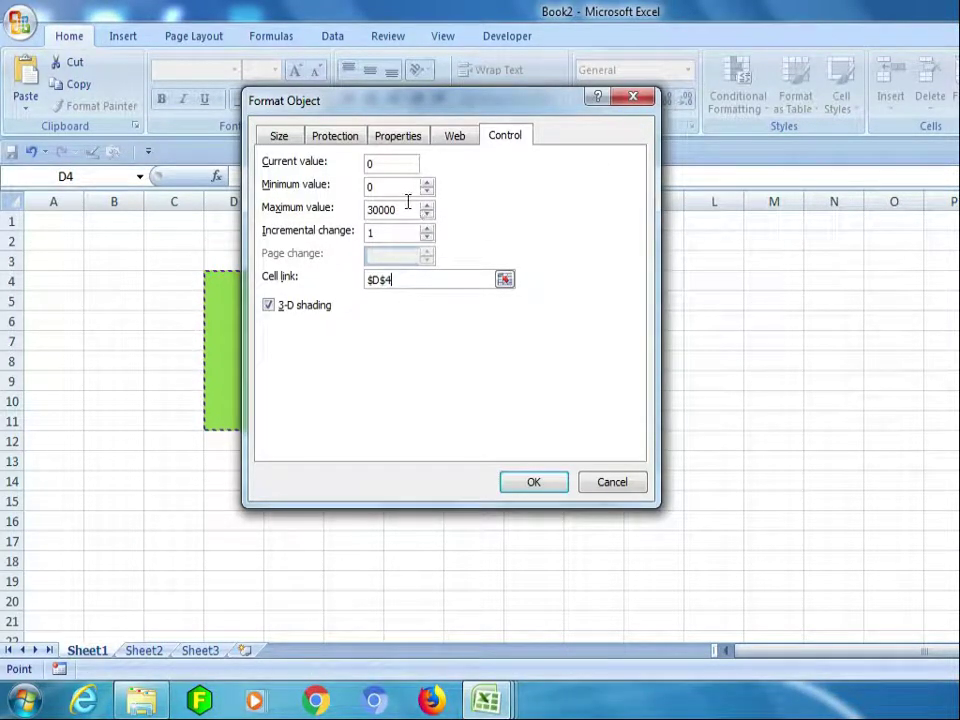
pyautogui.moveTo(406, 208); pyautogui.dragTo(341, 202)
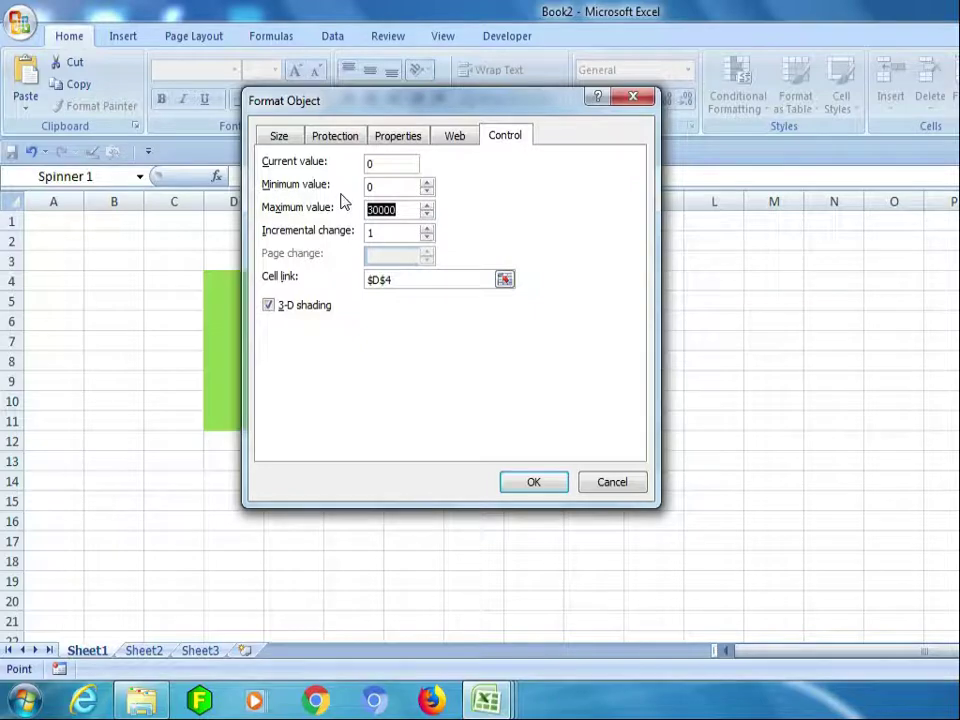
pyautogui.click(425, 183)
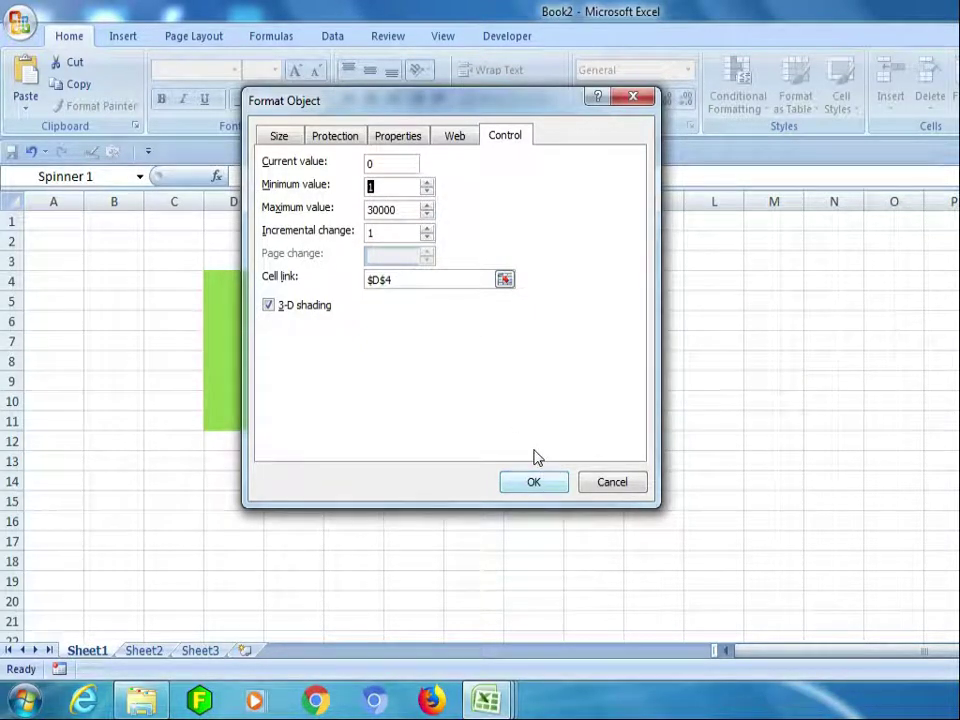
pyautogui.click(533, 481)
pyautogui.click(515, 416)
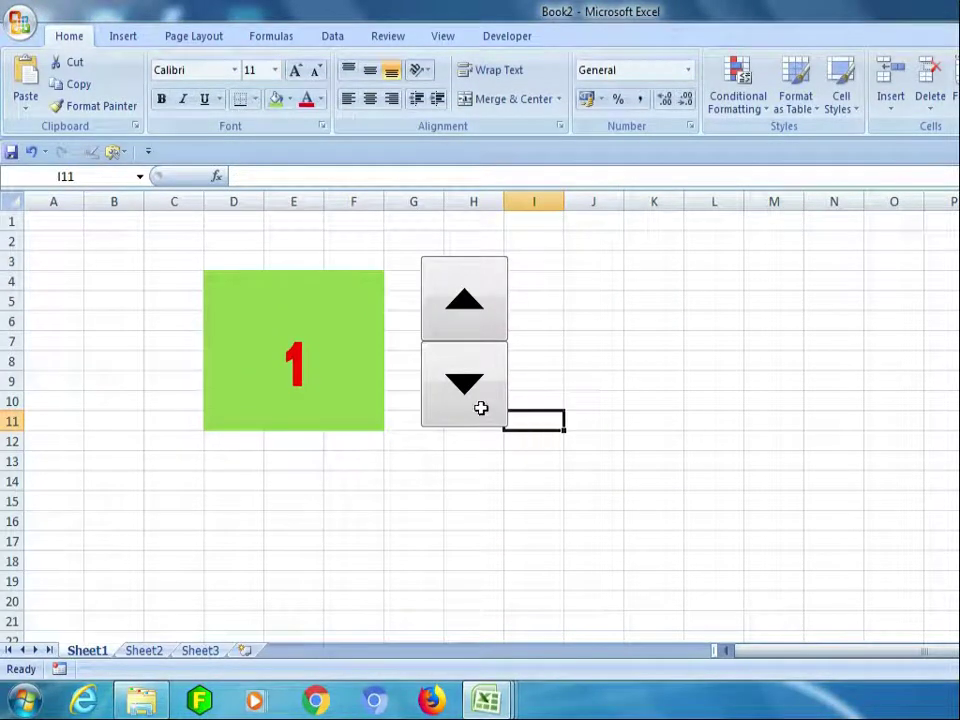
# Test the spinner by repeatedly increasing the number in the merged cell to beyond 26.
pyautogui.click(463, 296)
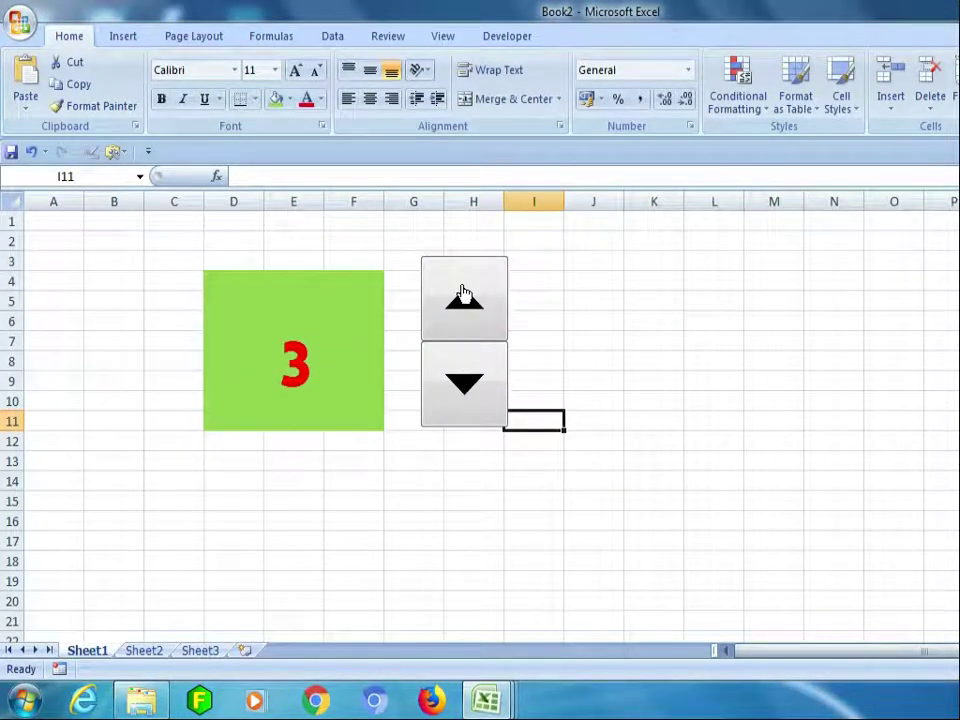
pyautogui.click(463, 294)
pyautogui.click(463, 294)
pyautogui.click(463, 294)
pyautogui.click(463, 294)
pyautogui.click(463, 294)
pyautogui.click(463, 294)
pyautogui.click(463, 294)
pyautogui.click(463, 294)
pyautogui.click(463, 294)
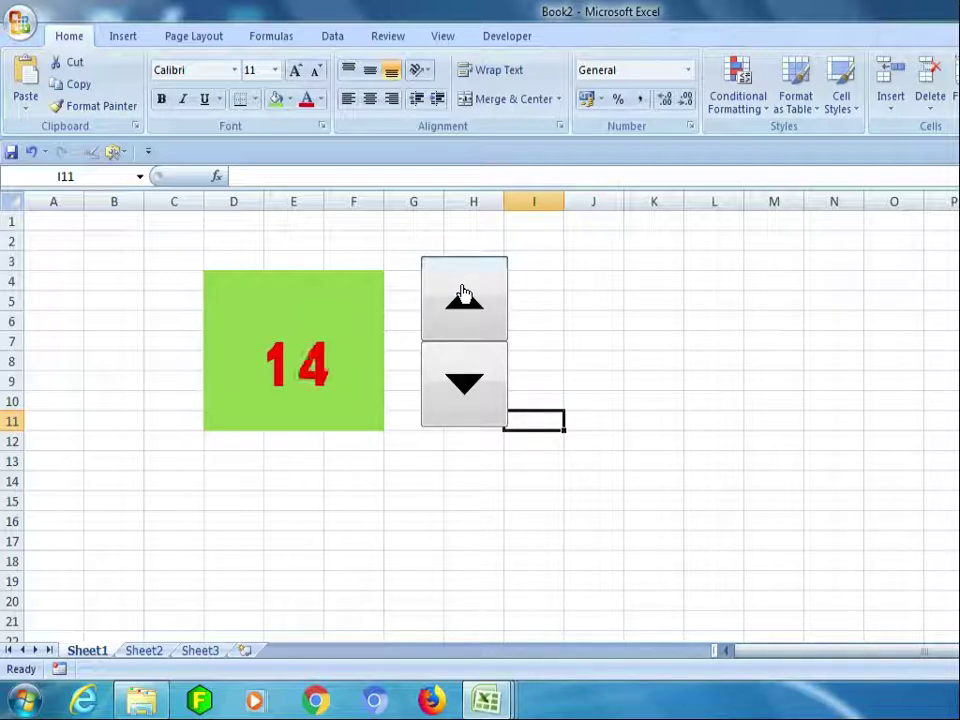
pyautogui.click(463, 294)
pyautogui.click(463, 294)
pyautogui.click(463, 294)
pyautogui.click(463, 294)
pyautogui.click(463, 294)
pyautogui.click(463, 294)
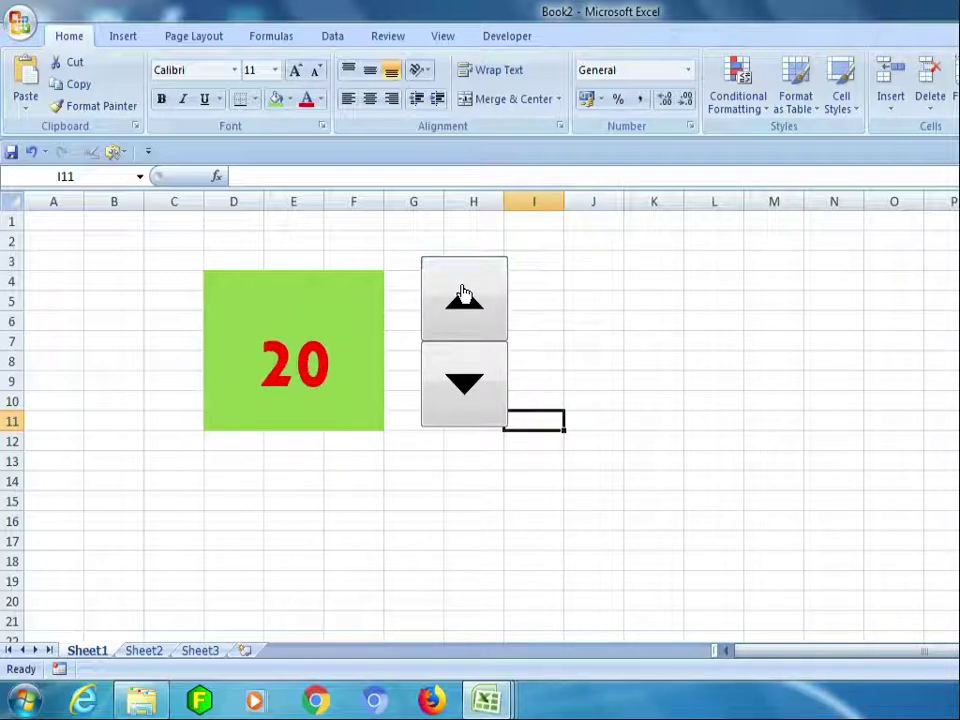
pyautogui.click(463, 294)
pyautogui.click(463, 294)
pyautogui.click(463, 294)
pyautogui.click(463, 294)
pyautogui.click(463, 294)
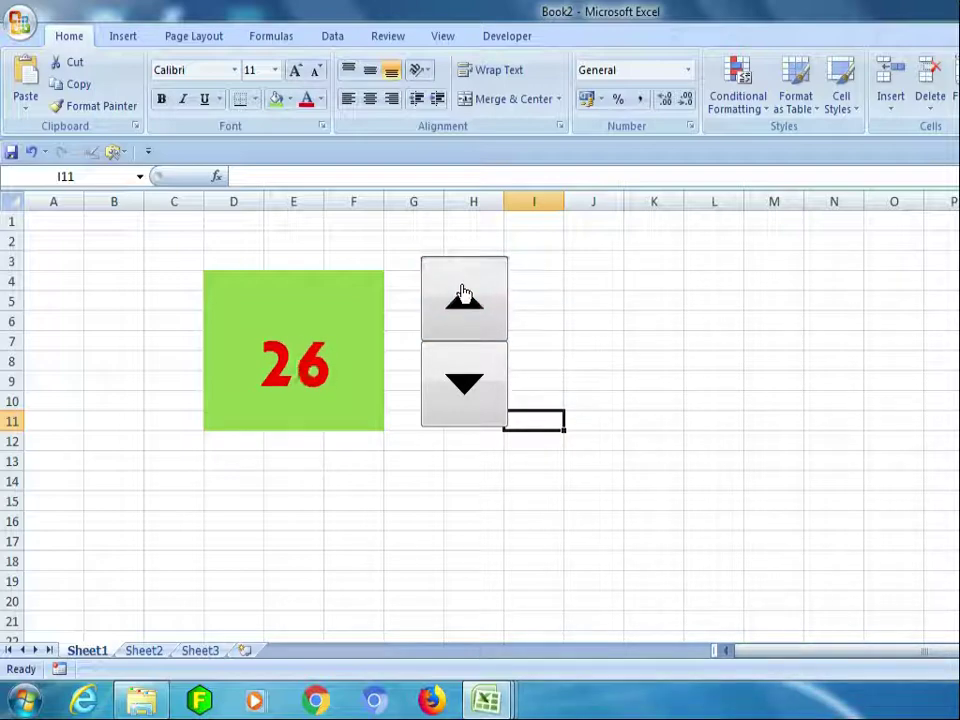
pyautogui.click(463, 294)
pyautogui.click(463, 294)
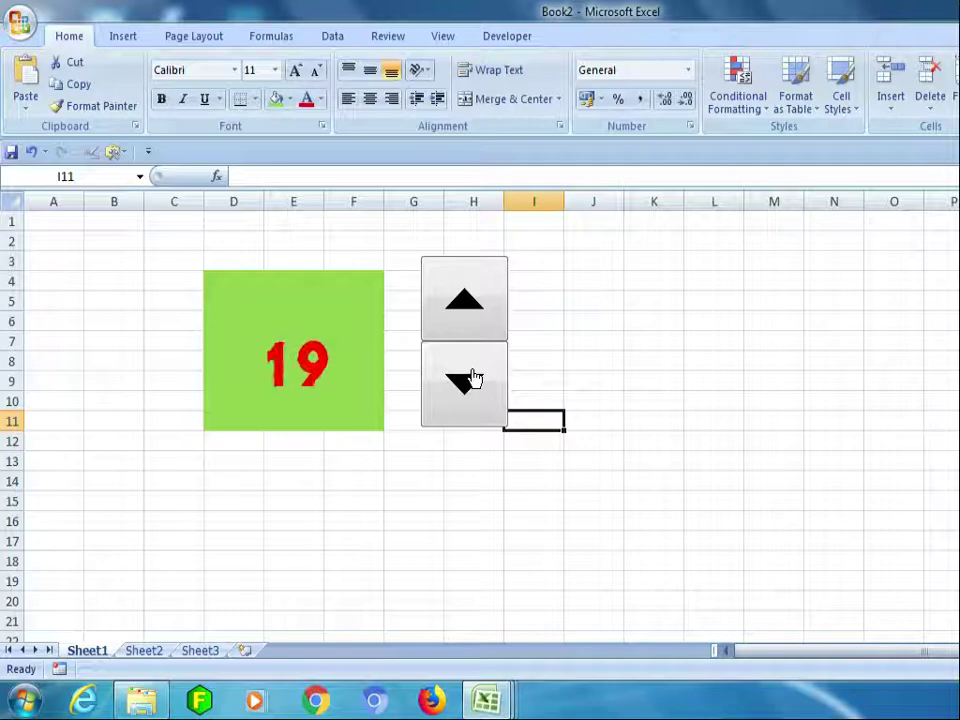
# Test the spinner in both directions by alternately decreasing and increasing the number, bringing it down to single digits.
pyautogui.click(474, 378)
pyautogui.click(457, 290)
pyautogui.click(449, 350)
pyautogui.click(454, 313)
pyautogui.click(450, 380)
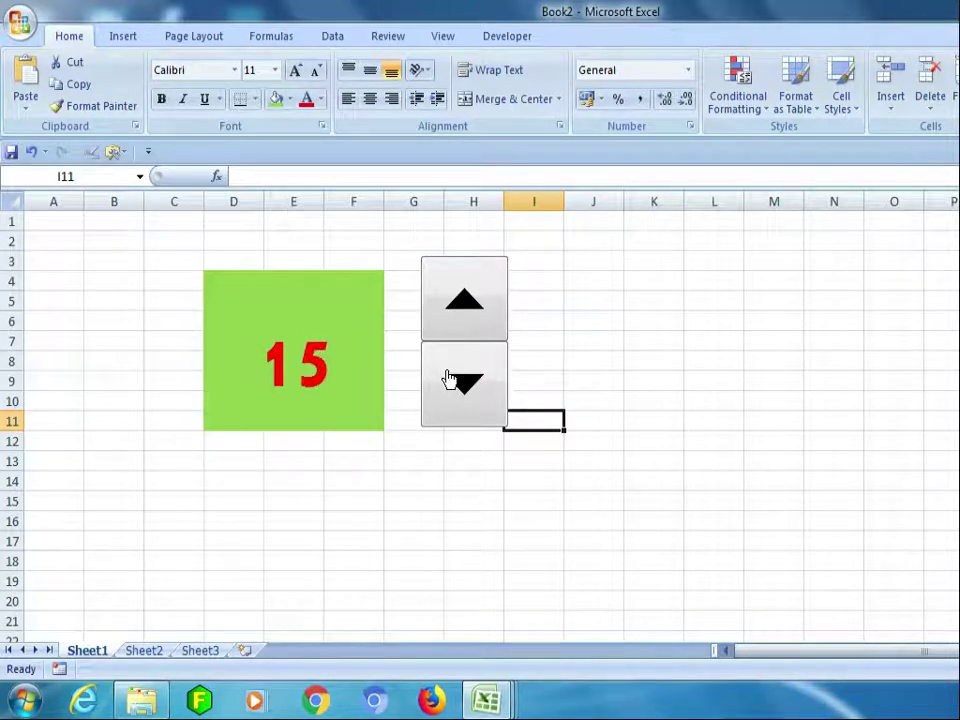
pyautogui.click(449, 378)
pyautogui.click(452, 291)
pyautogui.click(452, 291)
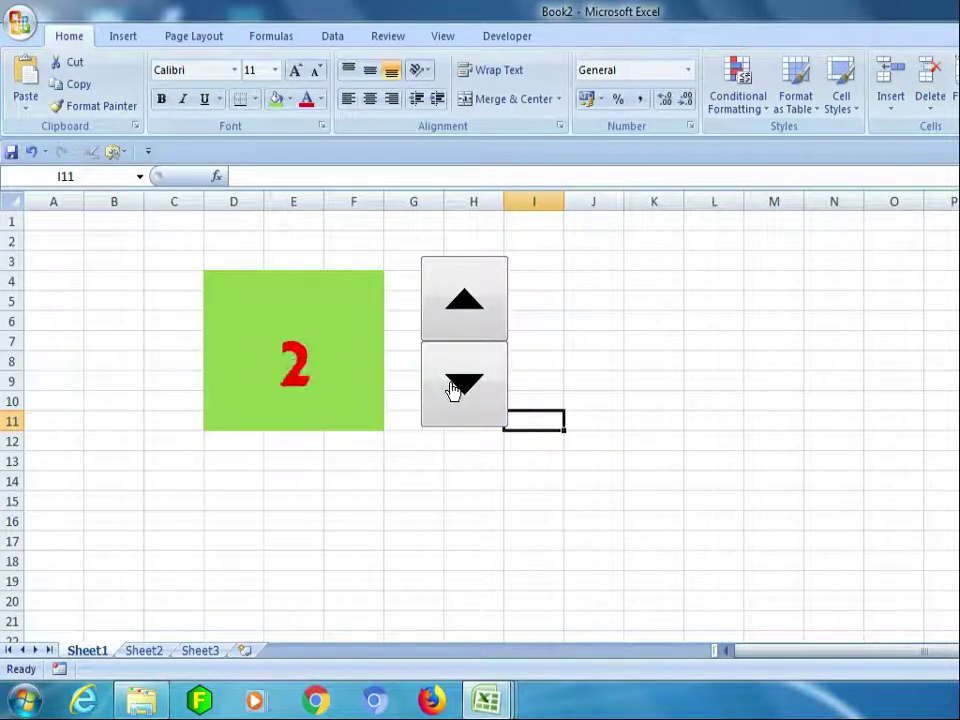
pyautogui.click(452, 390)
# Count the number in the merged cell up to 19 with the spinner.
pyautogui.click(463, 305)
pyautogui.click(462, 302)
pyautogui.click(462, 302)
pyautogui.click(462, 302)
pyautogui.click(462, 302)
pyautogui.click(462, 302)
pyautogui.click(462, 302)
pyautogui.click(462, 302)
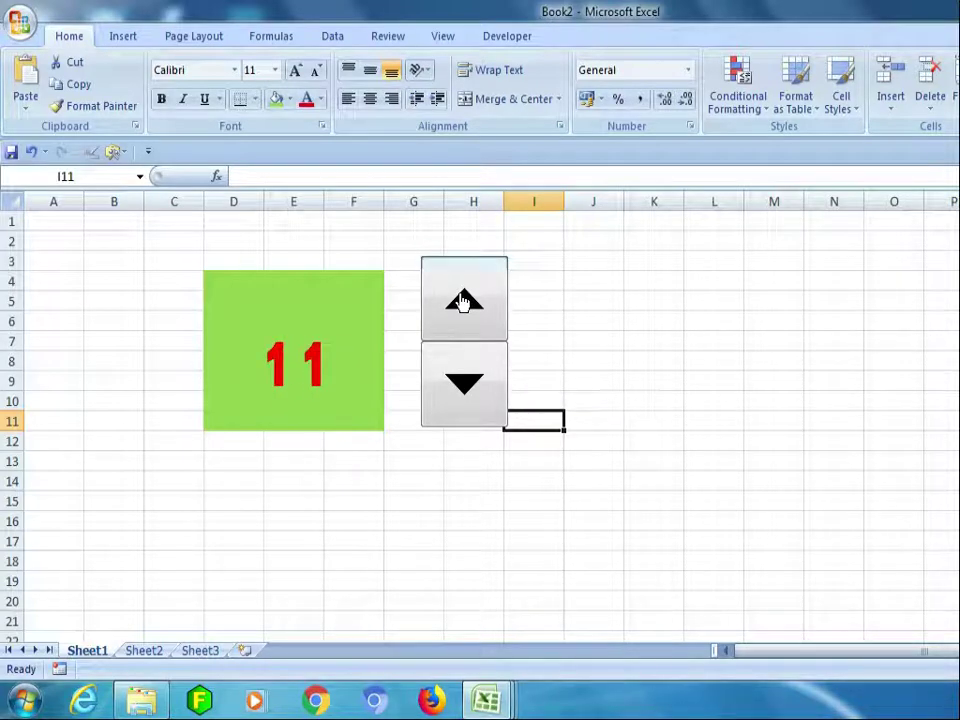
pyautogui.click(462, 302)
pyautogui.click(462, 302)
pyautogui.click(462, 302)
pyautogui.click(462, 302)
pyautogui.click(462, 302)
pyautogui.click(462, 302)
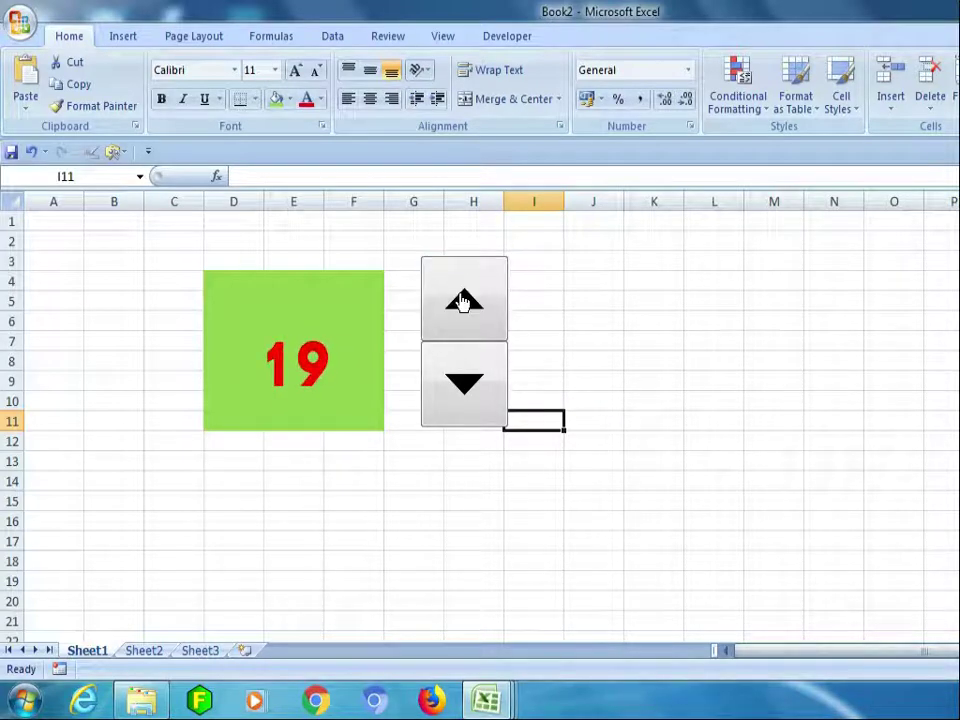
# Raise the number in the merged cell to 31 with the spinner.
pyautogui.click(462, 302)
pyautogui.click(462, 302)
pyautogui.click(462, 302)
pyautogui.click(462, 302)
pyautogui.click(462, 302)
pyautogui.click(462, 302)
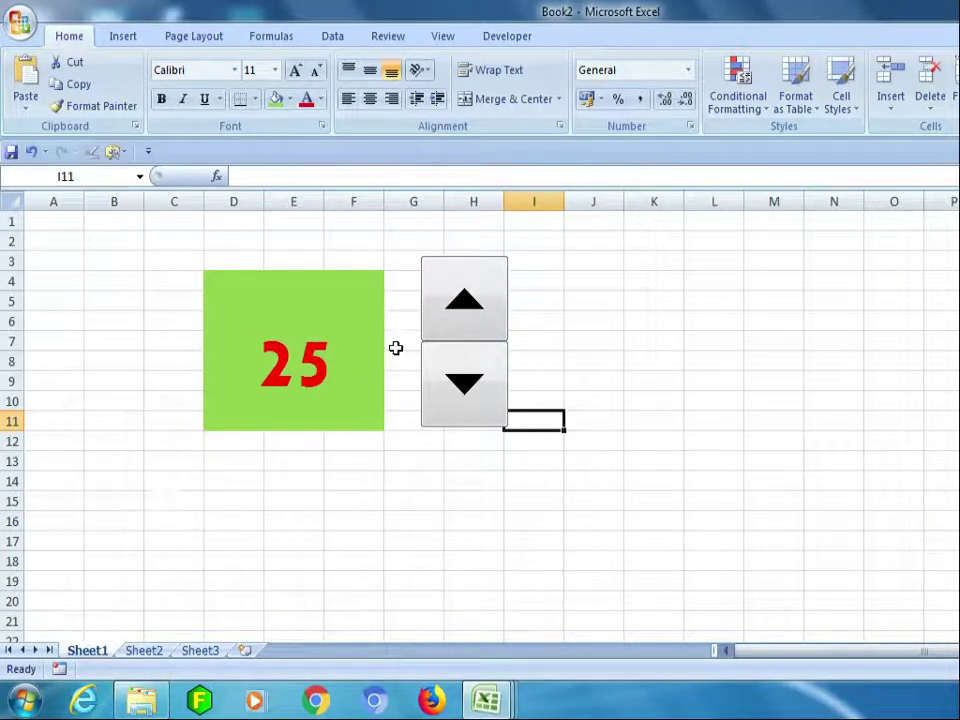
pyautogui.click(452, 291)
pyautogui.click(452, 291)
pyautogui.click(452, 291)
pyautogui.click(452, 291)
pyautogui.click(452, 291)
pyautogui.click(452, 291)
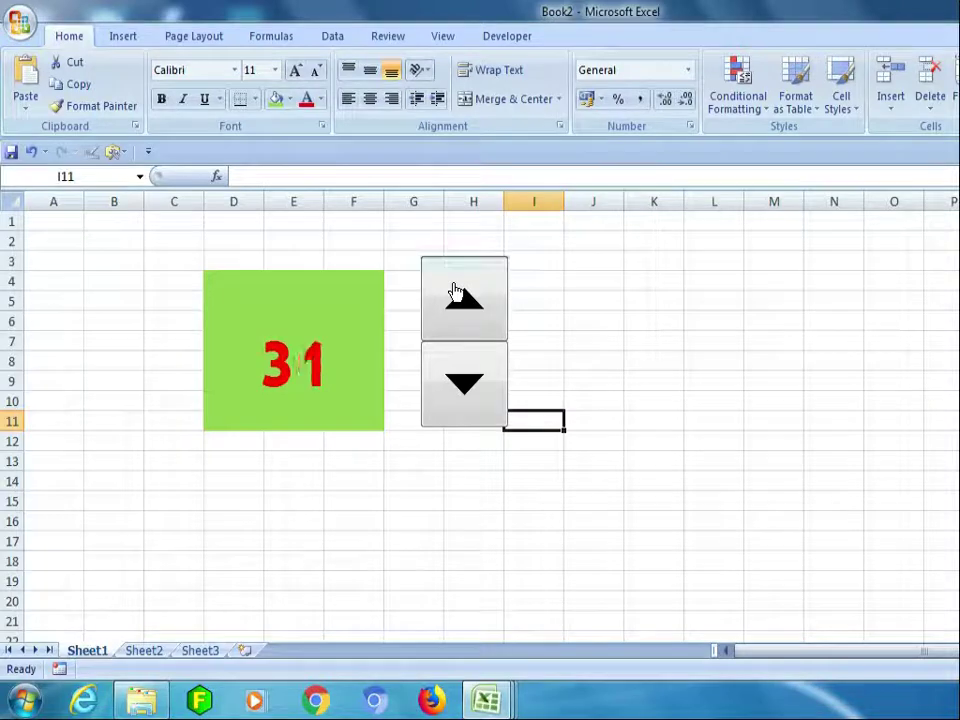
# Widen column C and enter the label NO in cell A4.
pyautogui.moveTo(204, 190); pyautogui.dragTo(310, 201)
pyautogui.click(54, 276)
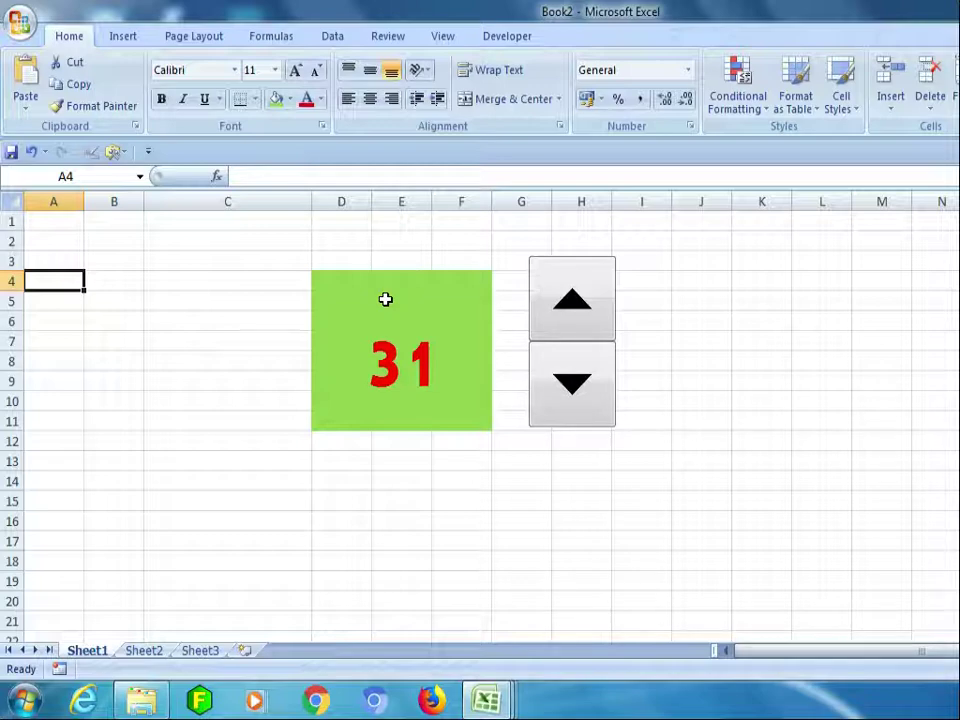
pyautogui.write('nam')
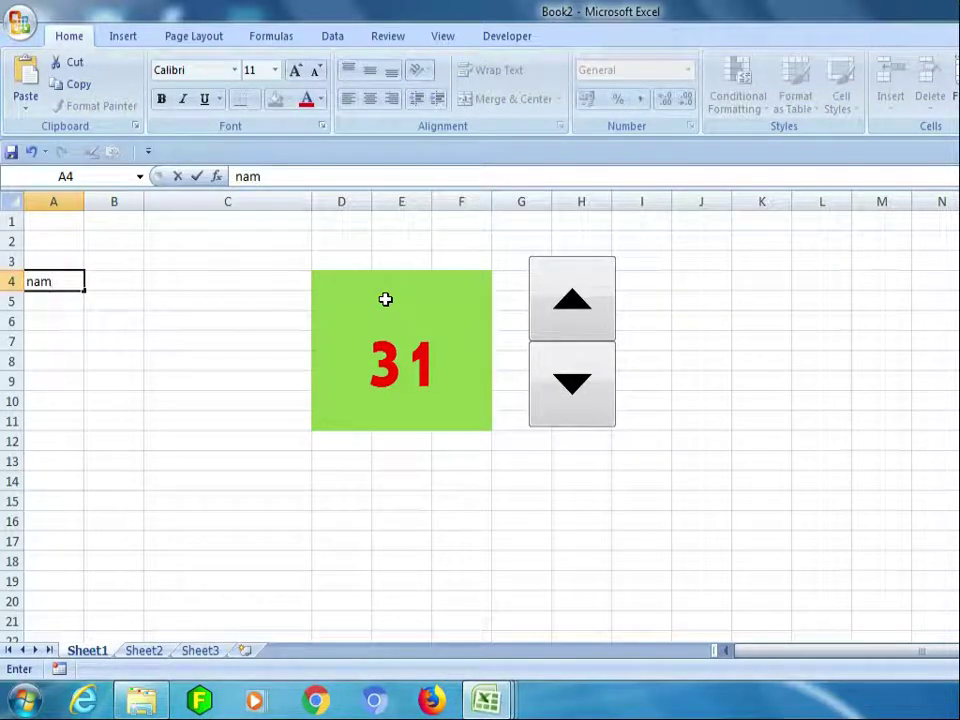
pyautogui.press('BackSpace')
pyautogui.press('BackSpace')
pyautogui.press('BackSpace')
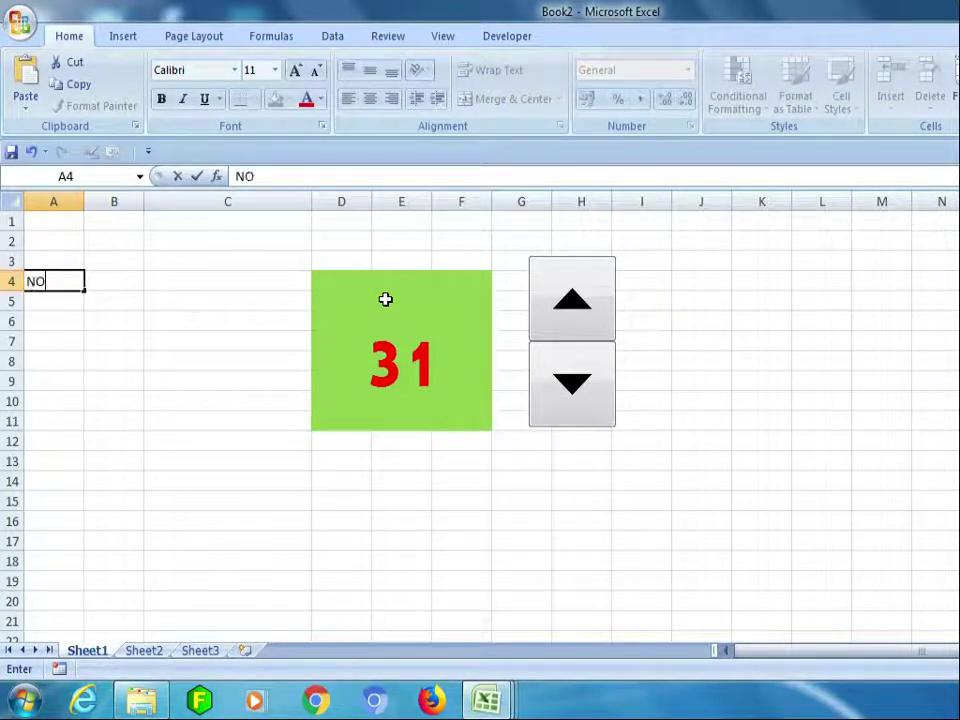
pyautogui.press('Tab')
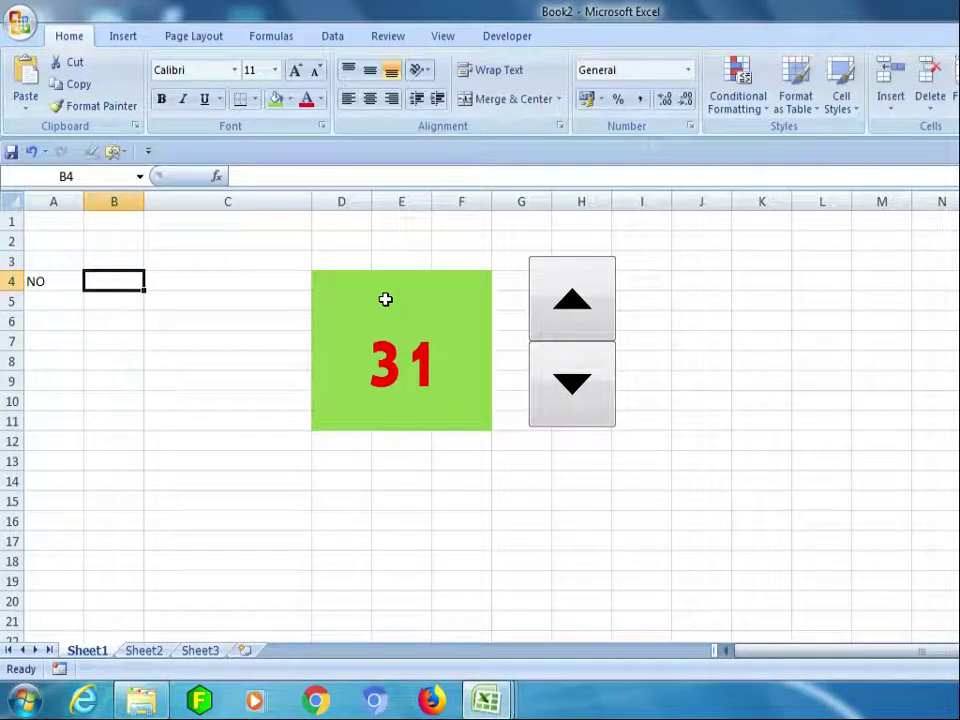
# Enter the labels NAMA, JABATAN and ALAMAT in cells A5 to A7, below NO.
pyautogui.click(40, 280)
pyautogui.press('Return')
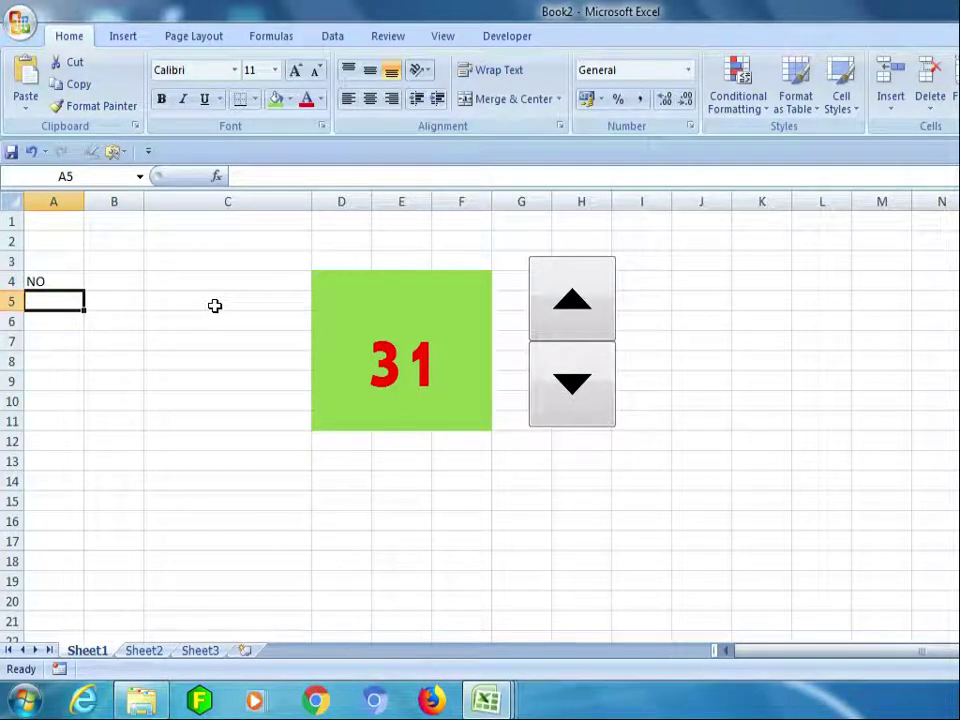
pyautogui.write('AMA')
pyautogui.press('Return')
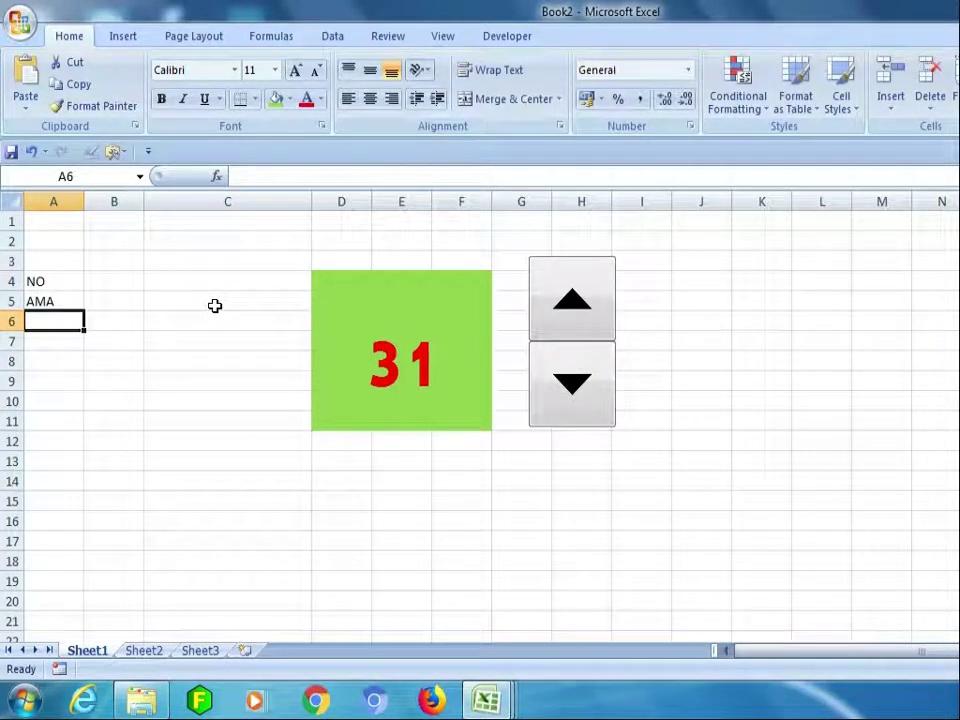
pyautogui.press('Up')
pyautogui.write('NAMA')
pyautogui.press('Return')
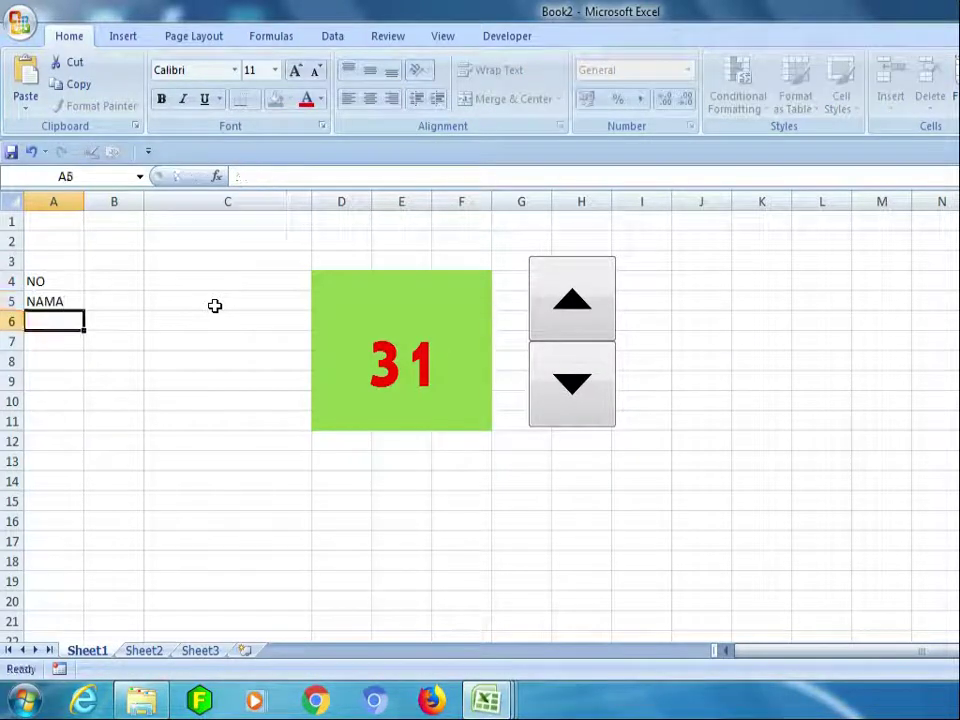
pyautogui.write('JABA')
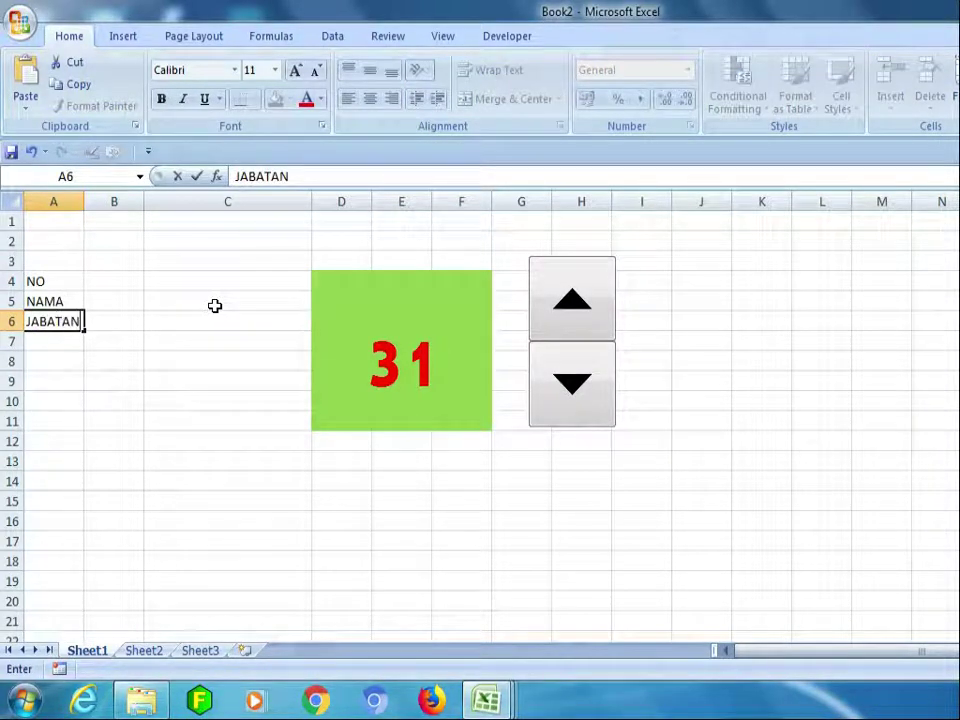
pyautogui.write('TAN')
pyautogui.press('Return')
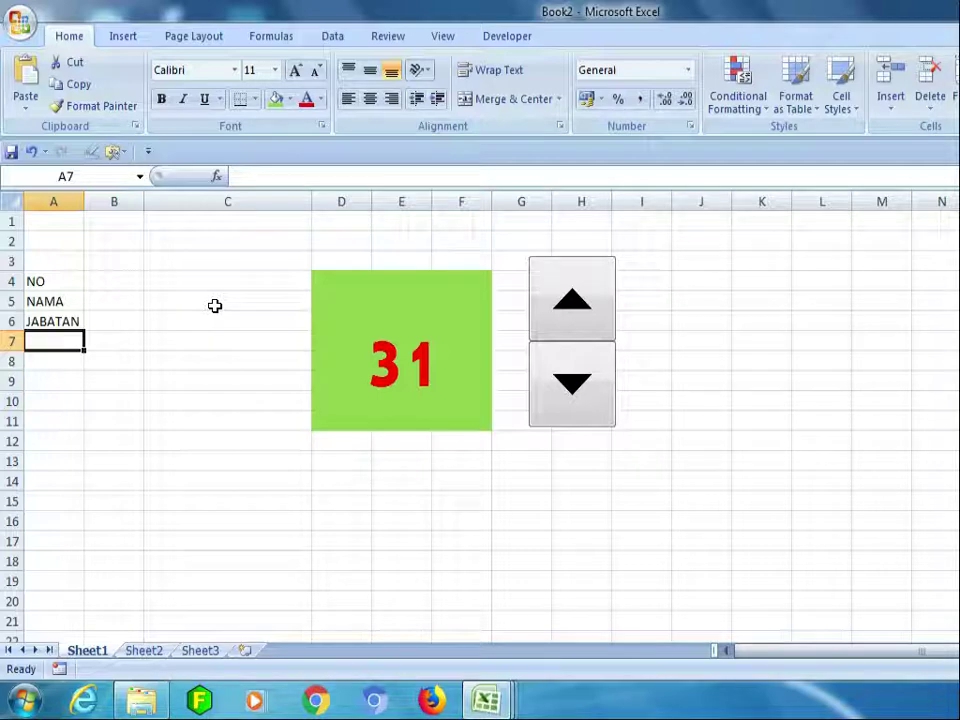
pyautogui.write('ALAMAT')
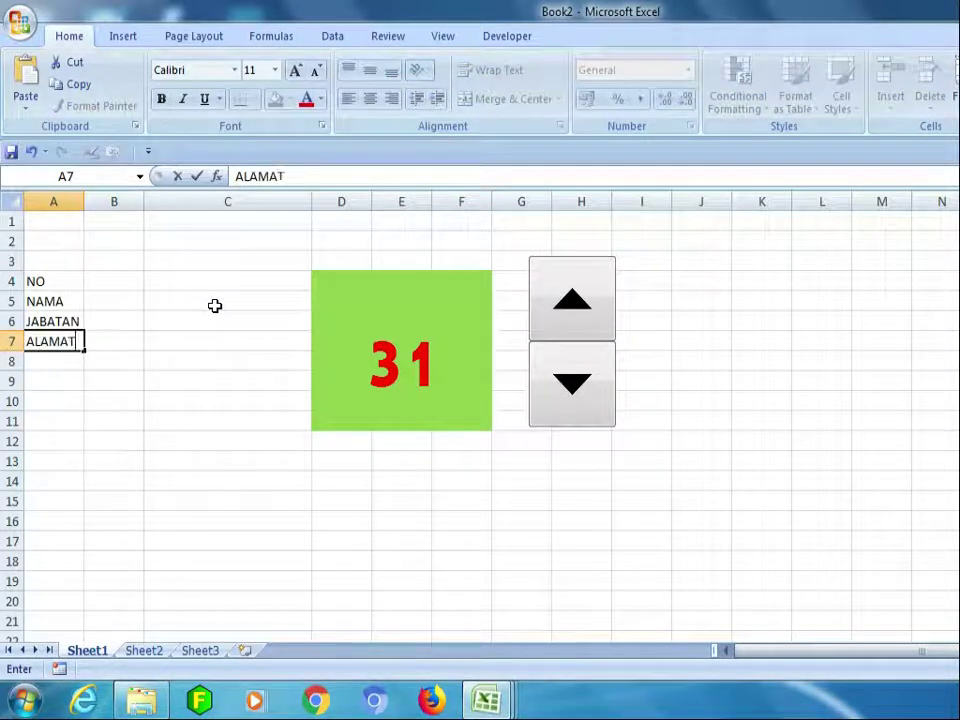
pyautogui.press('Return')
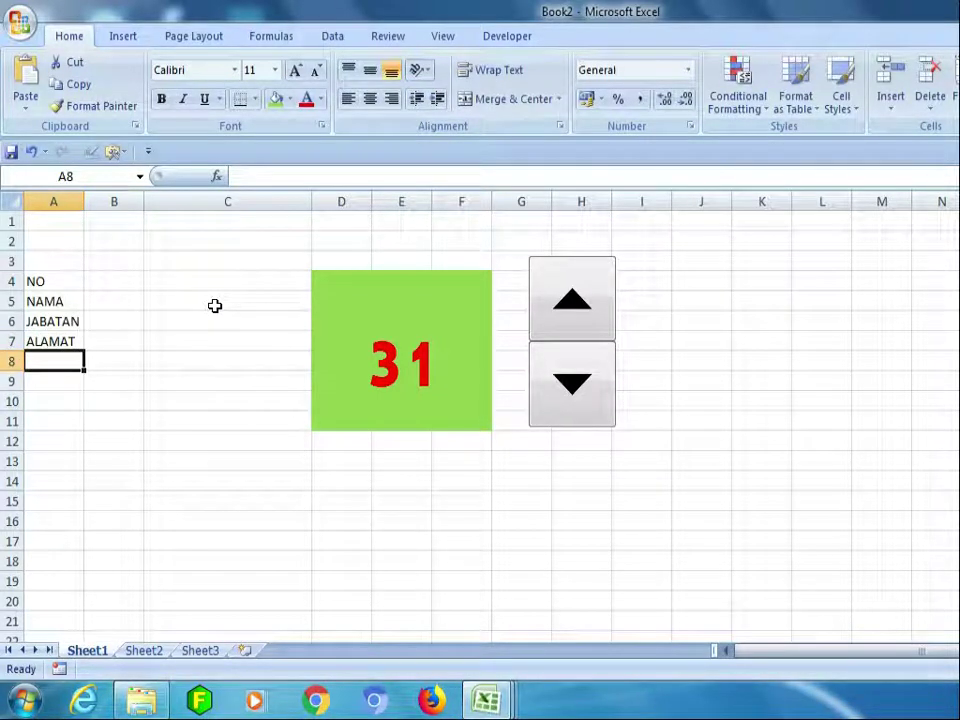
# Rename Sheet2 as DBASE.
pyautogui.click(145, 650)
pyautogui.rightClick(145, 650)
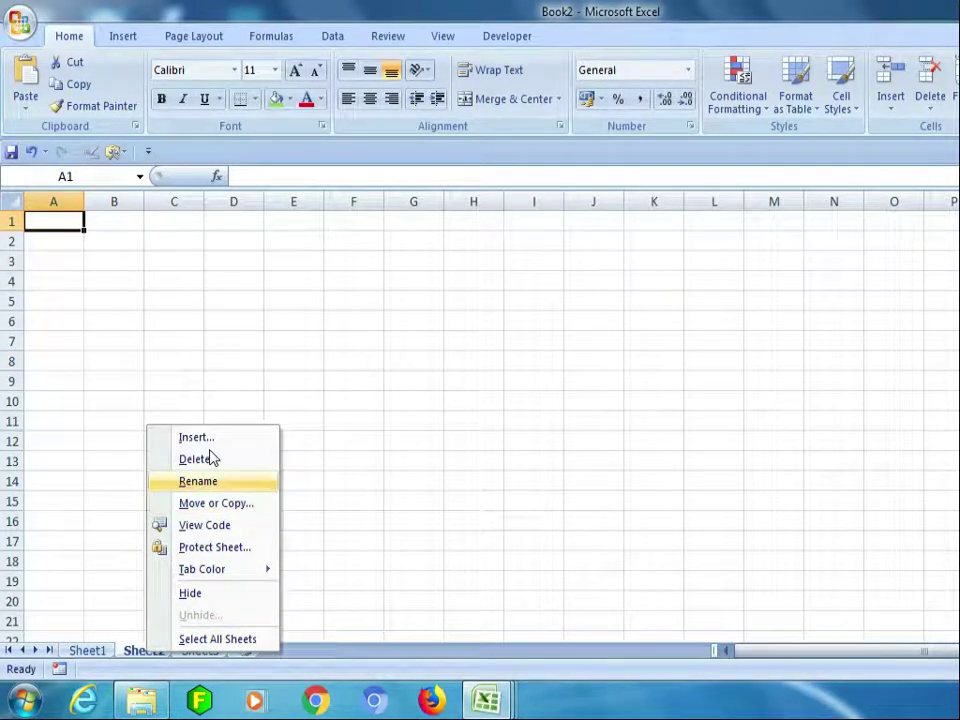
pyautogui.click(200, 480)
pyautogui.write('DBASE')
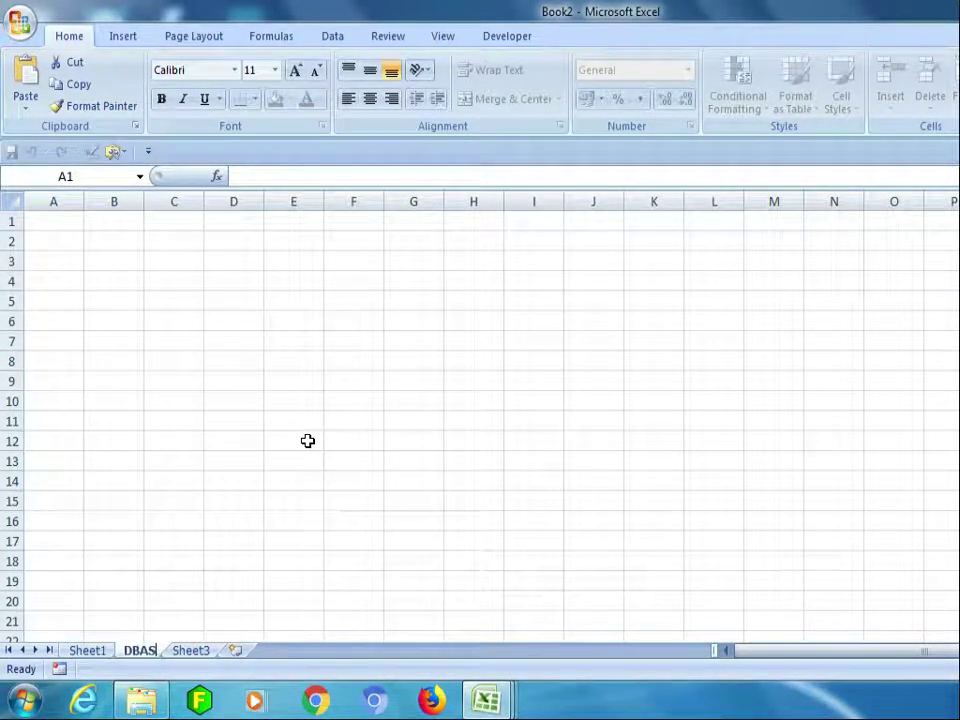
pyautogui.press('Return')
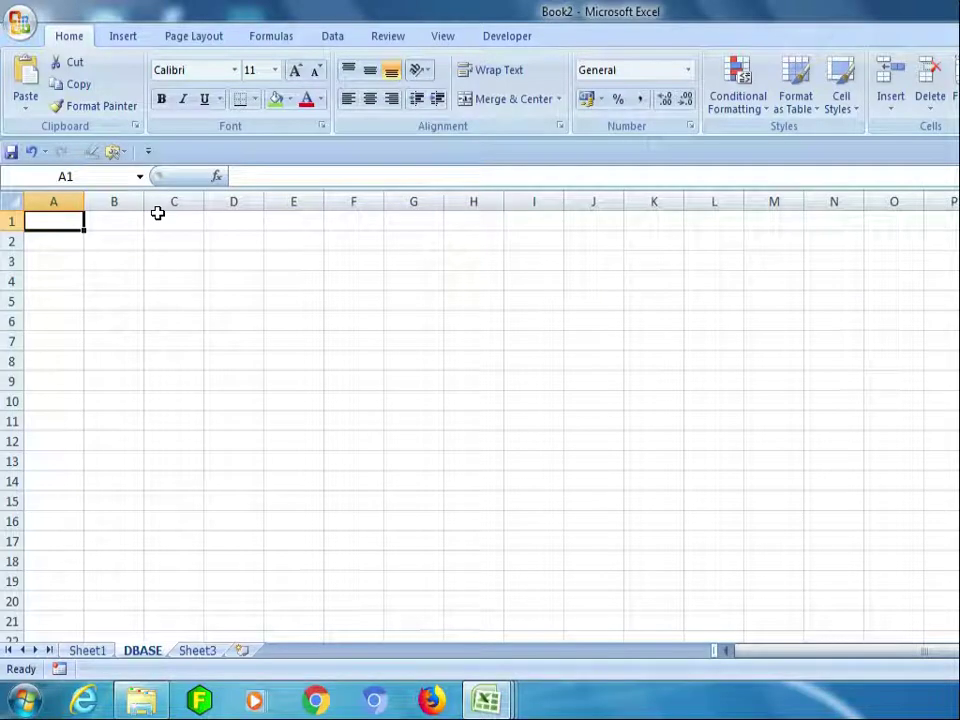
# Enter the headings NO, NAMA, JABATAN and ALAMAT in cells A1 to D1 of the DBASE sheet.
pyautogui.write('NO')
pyautogui.press('Tab')
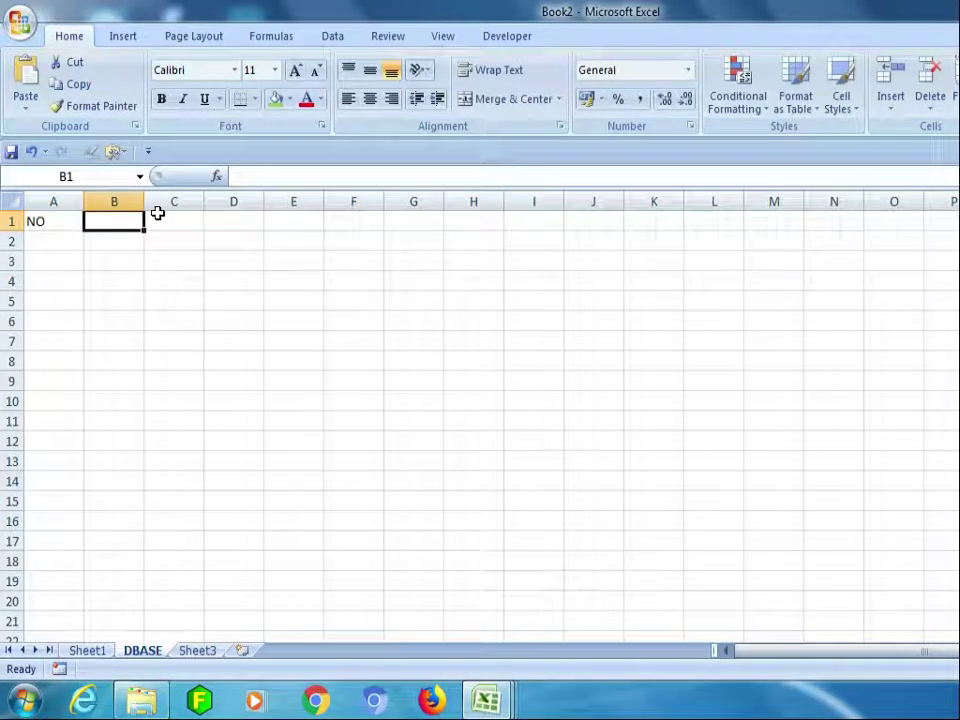
pyautogui.write('NAMA')
pyautogui.press('Tab')
pyautogui.write('J')
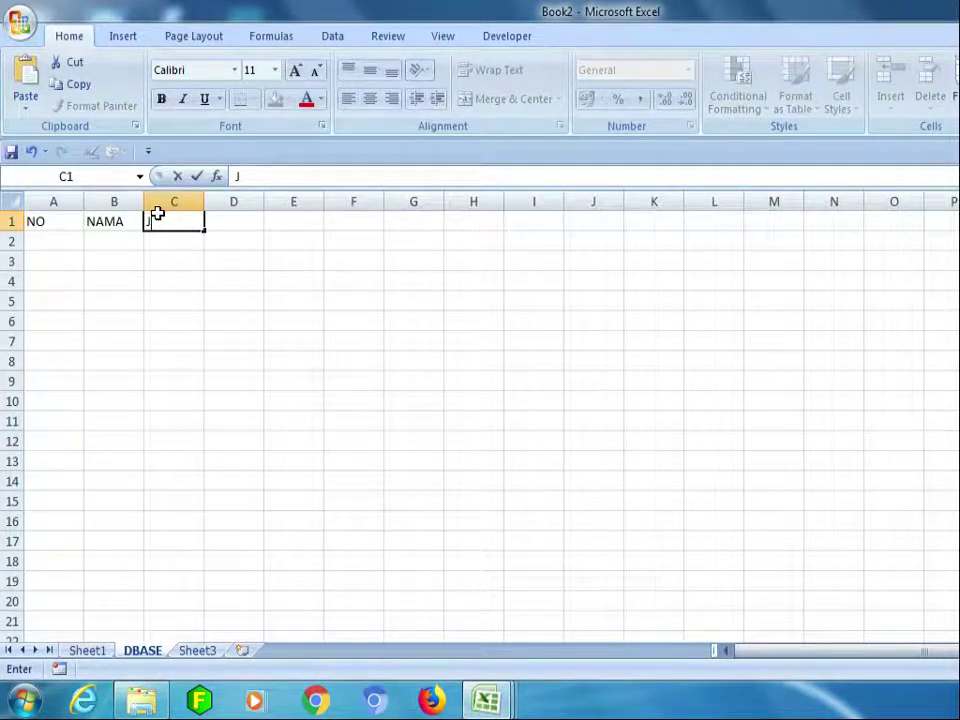
pyautogui.write('ABATAN')
pyautogui.press('Tab')
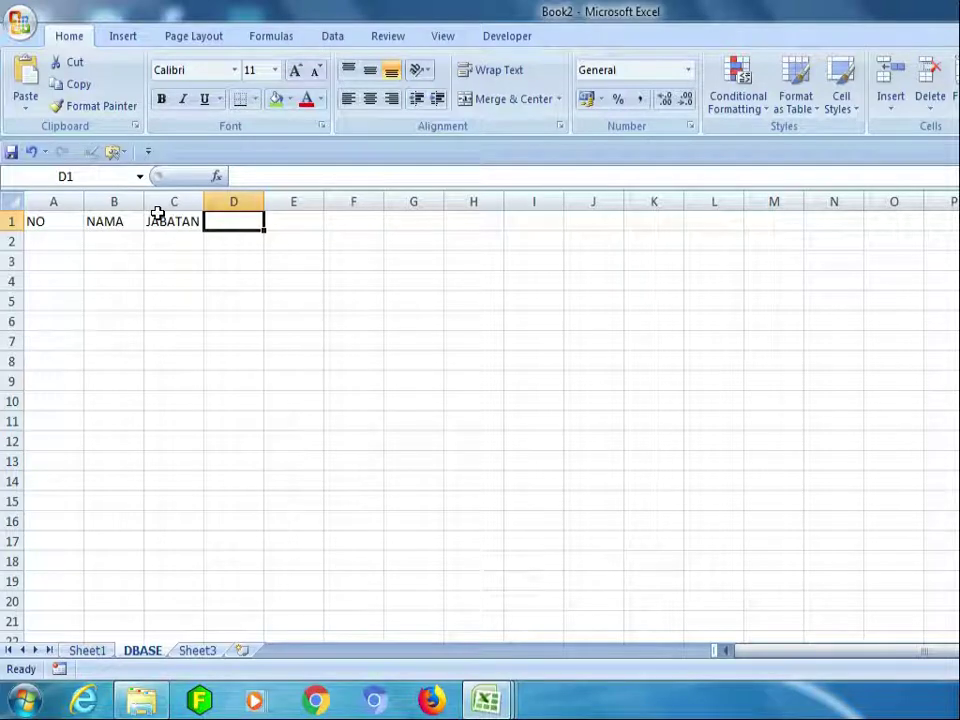
pyautogui.write('ALAMAT')
pyautogui.press('Return')
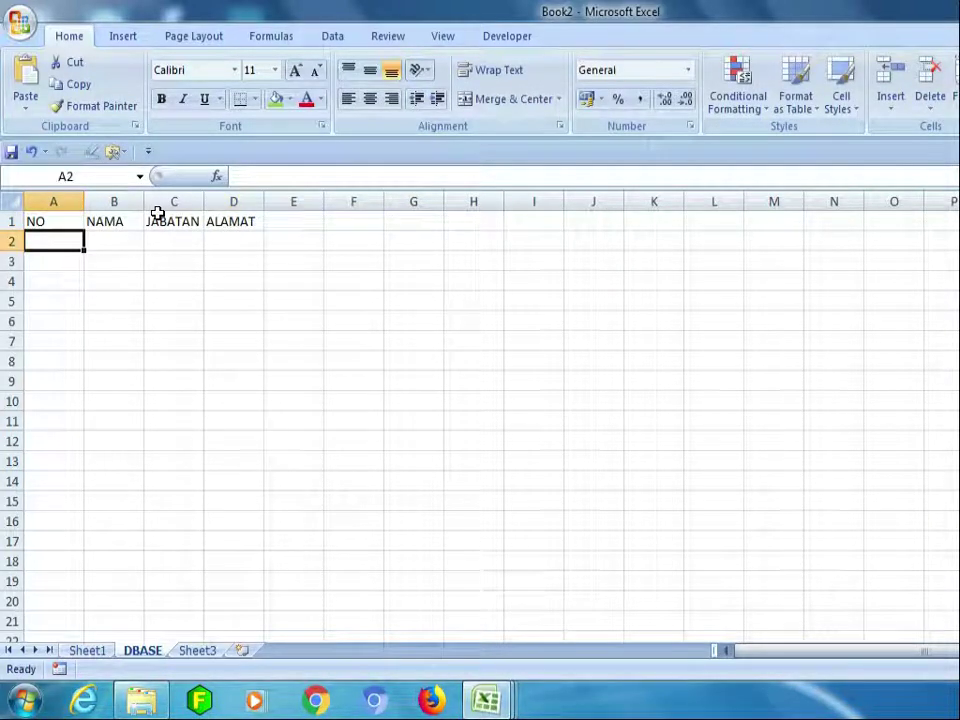
# Number cells A2 to A21 from 1 to 20 by extending the series 1, 2, 3, and centre the numbers.
pyautogui.write('1')
pyautogui.press('Return')
pyautogui.write('2')
pyautogui.press('Return')
pyautogui.write('3')
pyautogui.press('Return')
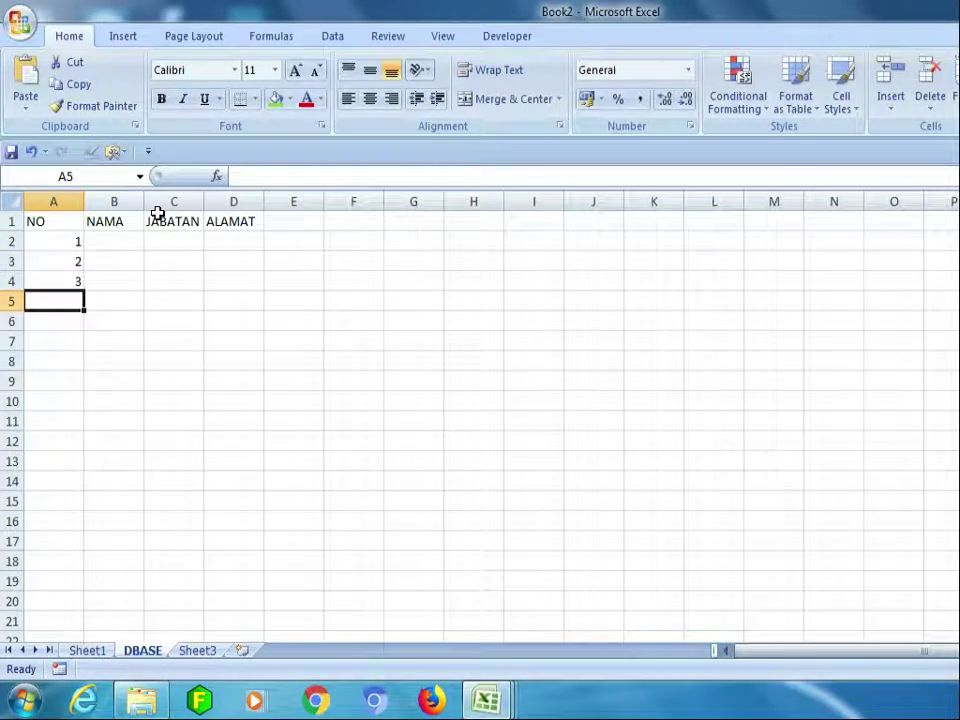
pyautogui.moveTo(69, 241); pyautogui.dragTo(70, 621)
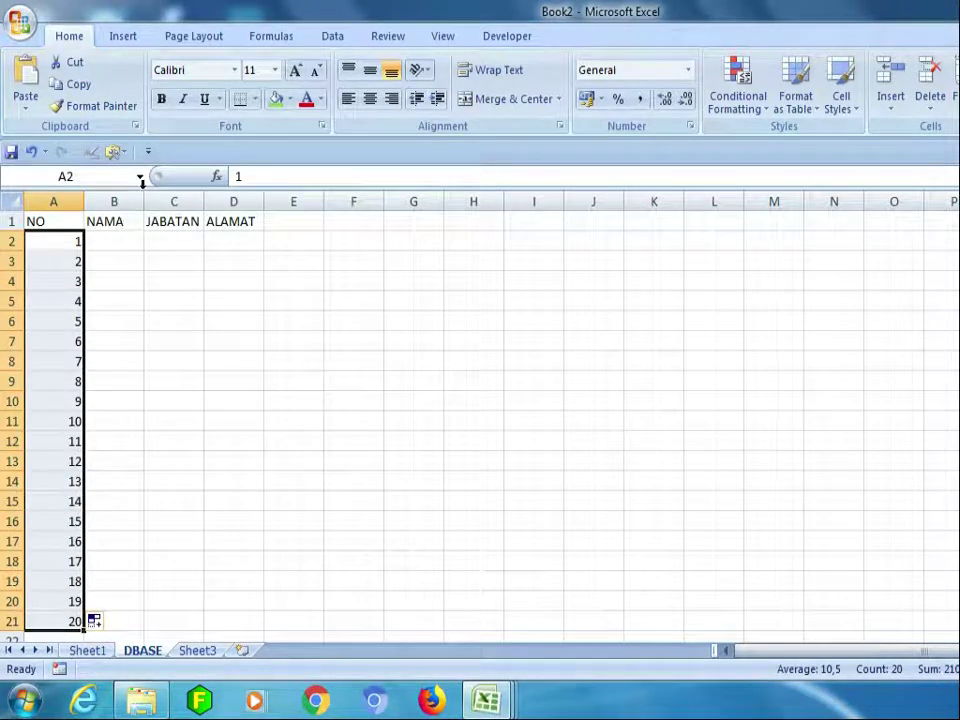
pyautogui.click(369, 98)
# Widen column B and enter NAMA 1 in cell B2.
pyautogui.click(124, 243)
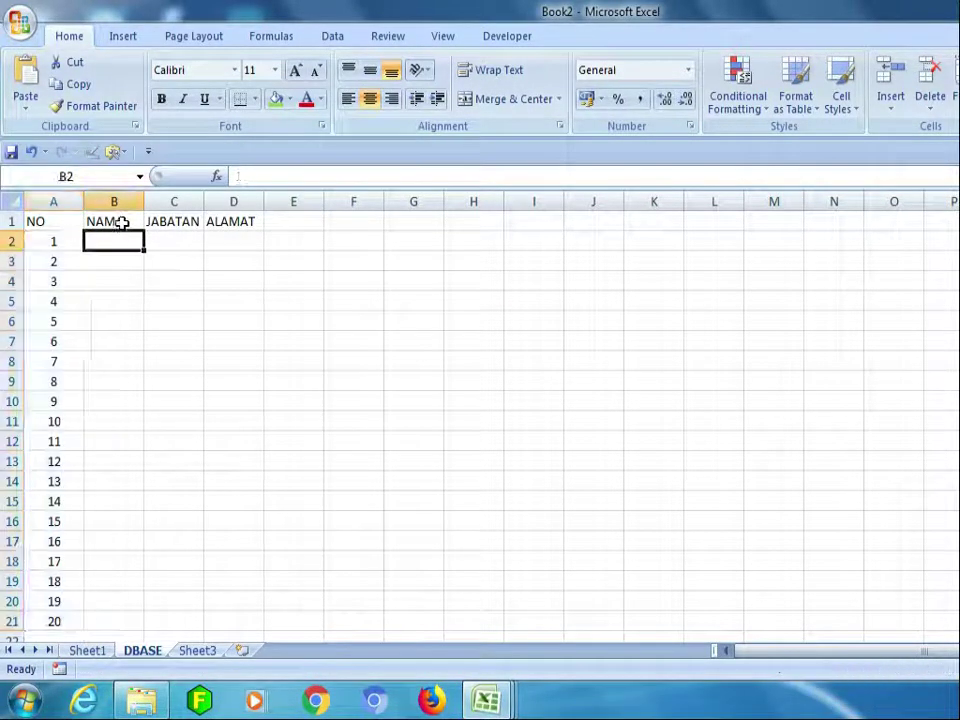
pyautogui.moveTo(144, 188); pyautogui.dragTo(197, 190)
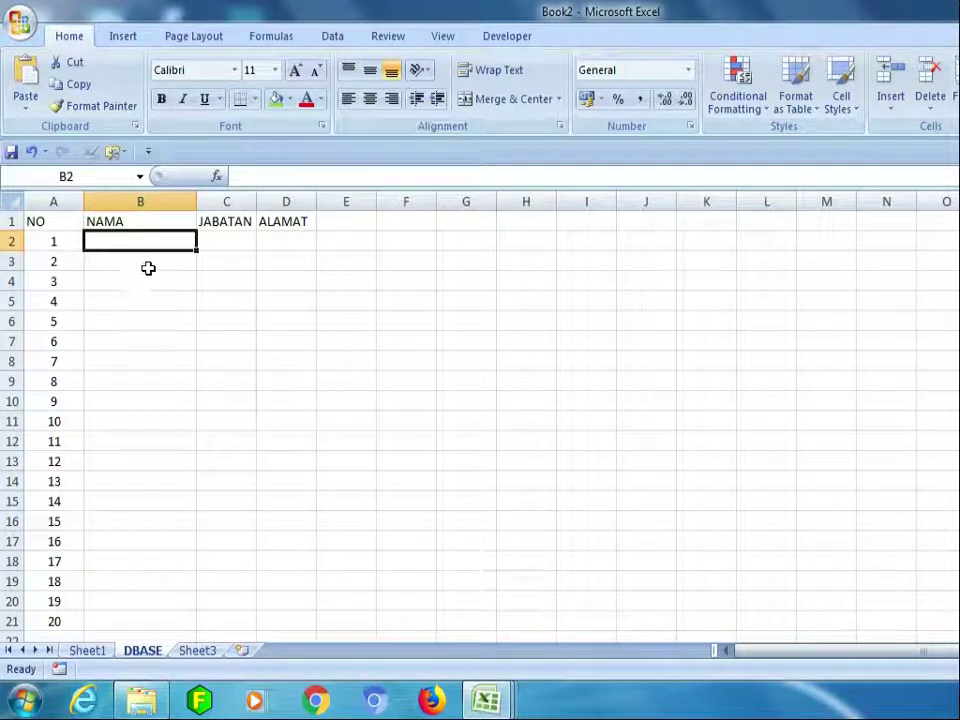
pyautogui.click(148, 279)
pyautogui.click(150, 238)
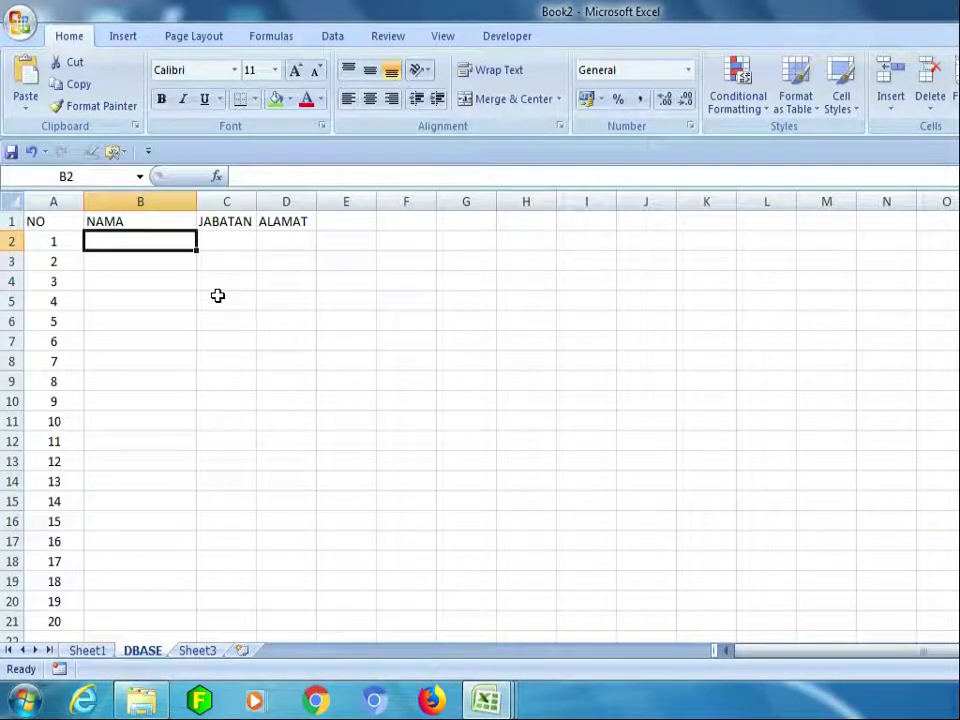
pyautogui.write('AM')
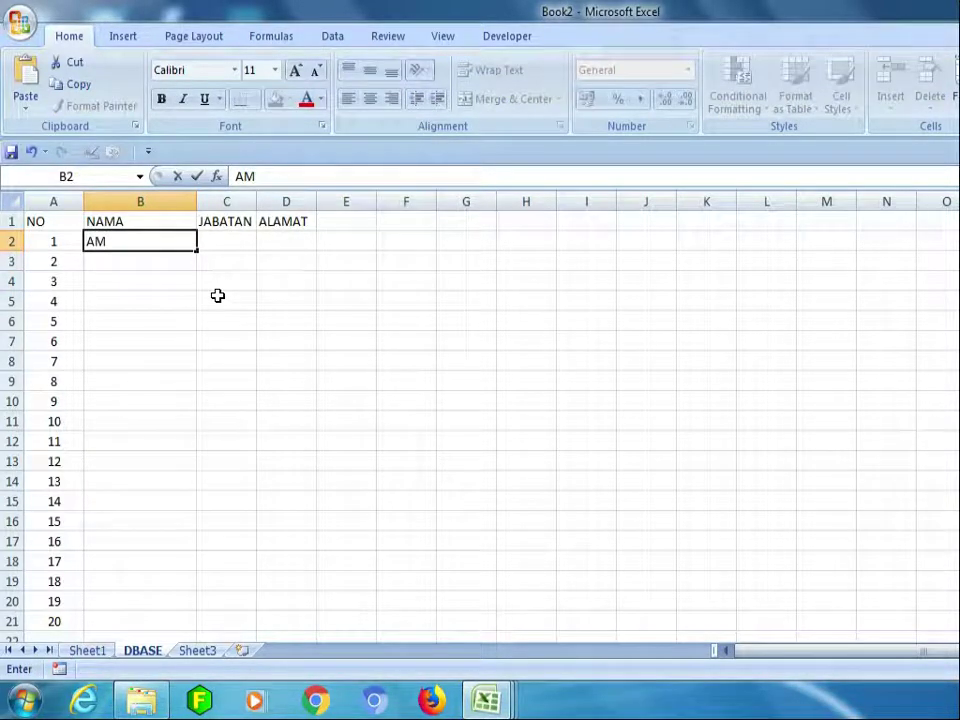
pyautogui.press('BackSpace')
pyautogui.press('BackSpace')
pyautogui.write('NAMA 1')
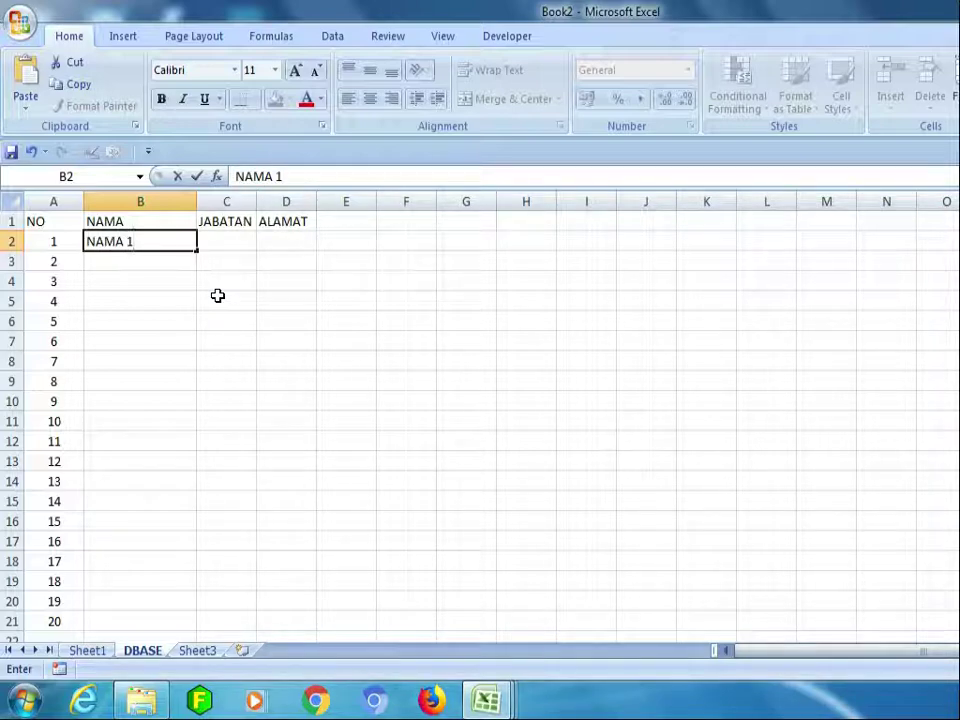
pyautogui.press('Return')
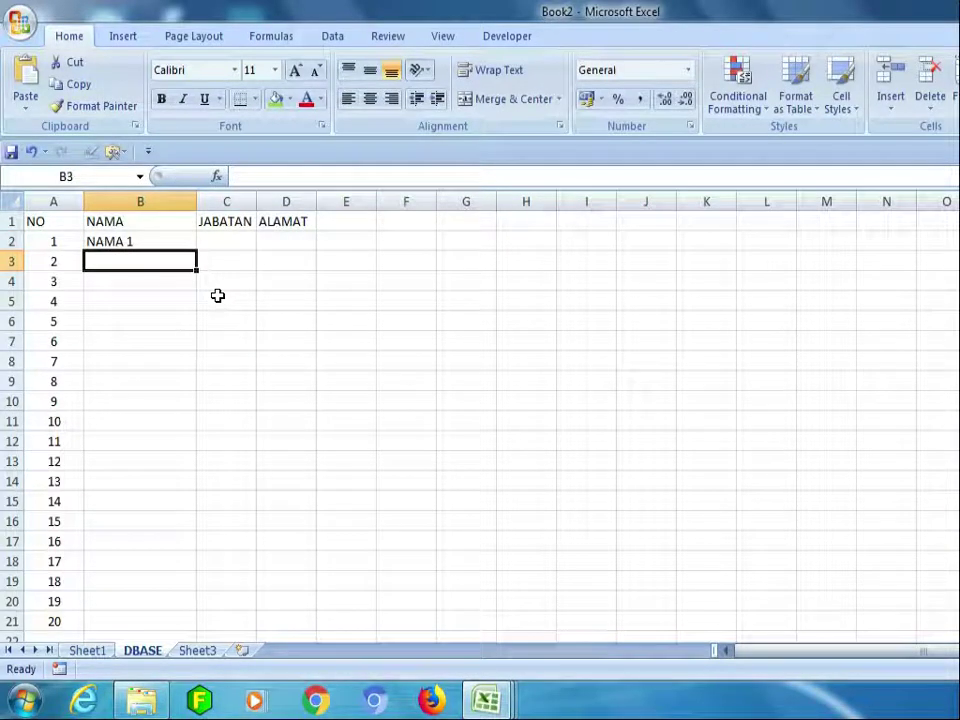
pyautogui.write('A')
pyautogui.press('BackSpace')
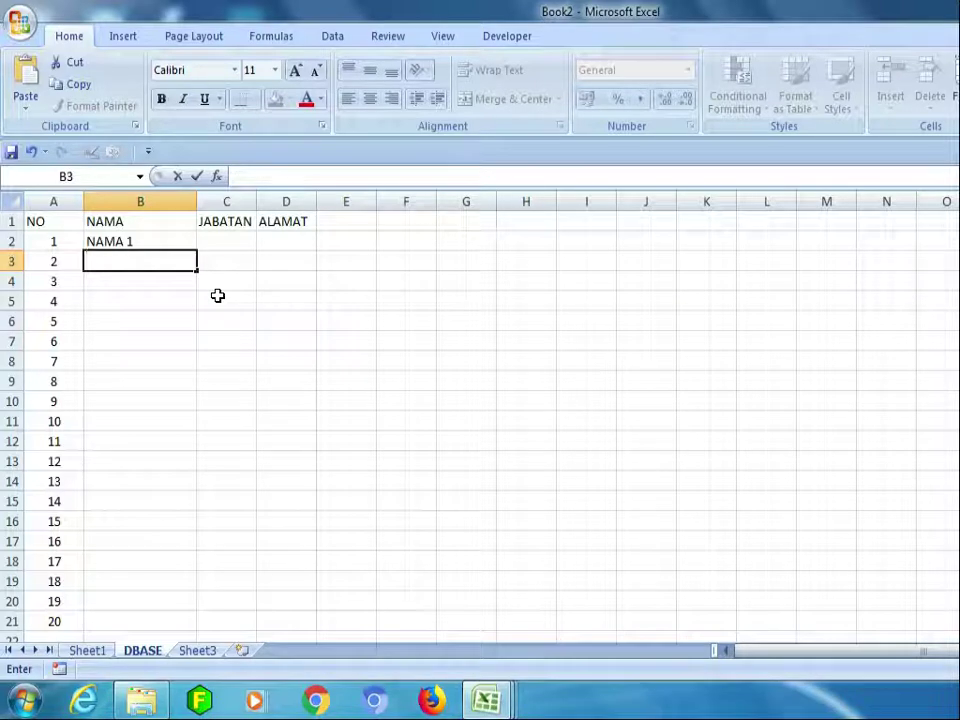
pyautogui.press('Down')
pyautogui.press('Down')
pyautogui.press('Down')
pyautogui.press('Down')
pyautogui.press('Up')
pyautogui.press('Up')
pyautogui.press('Up')
pyautogui.press('Up')
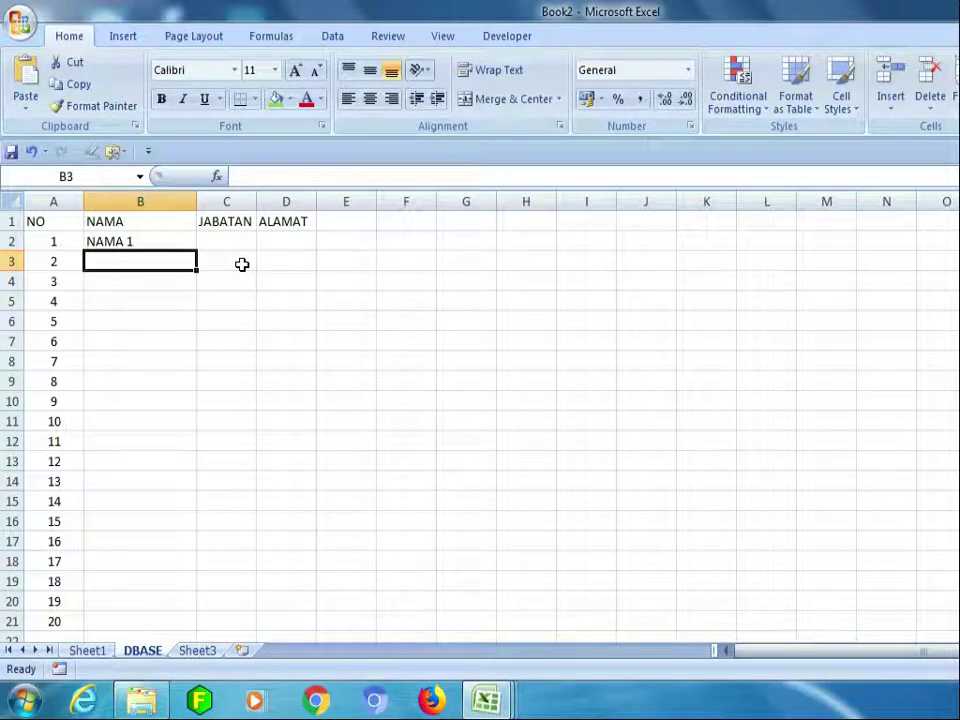
# Extend the NAMA 1 entry as a series down column B to NAMA 20 in row 21.
pyautogui.press('Up')
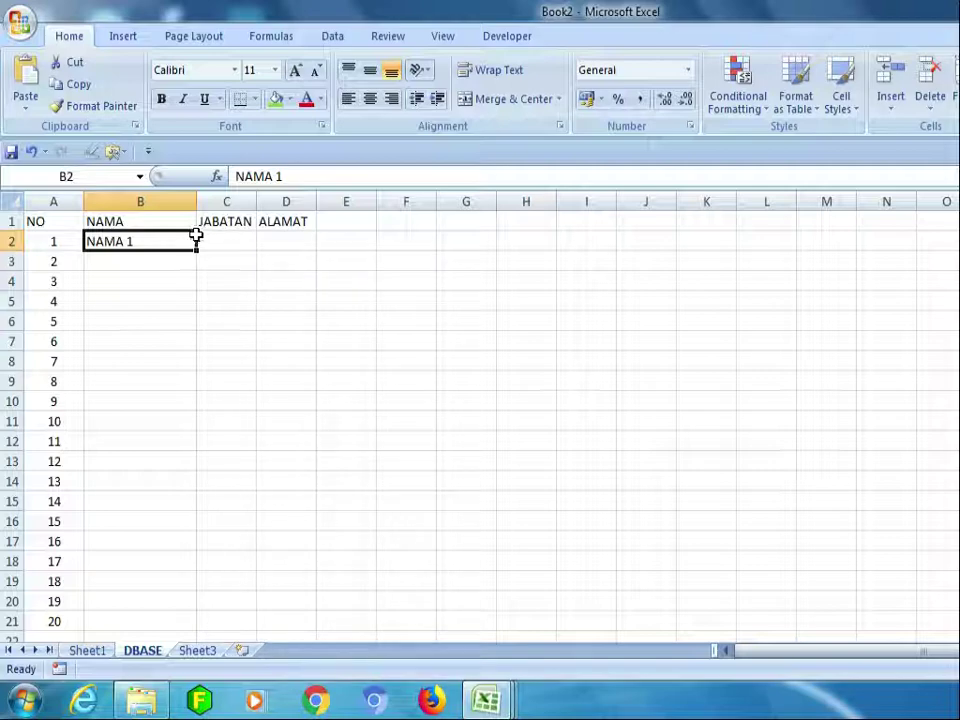
pyautogui.moveTo(195, 236); pyautogui.dragTo(156, 570)
pyautogui.scroll(1, 240, 342)
# Enter JABATAN 1 in cell C2 and fit the width of column C to its contents.
pyautogui.click(227, 242)
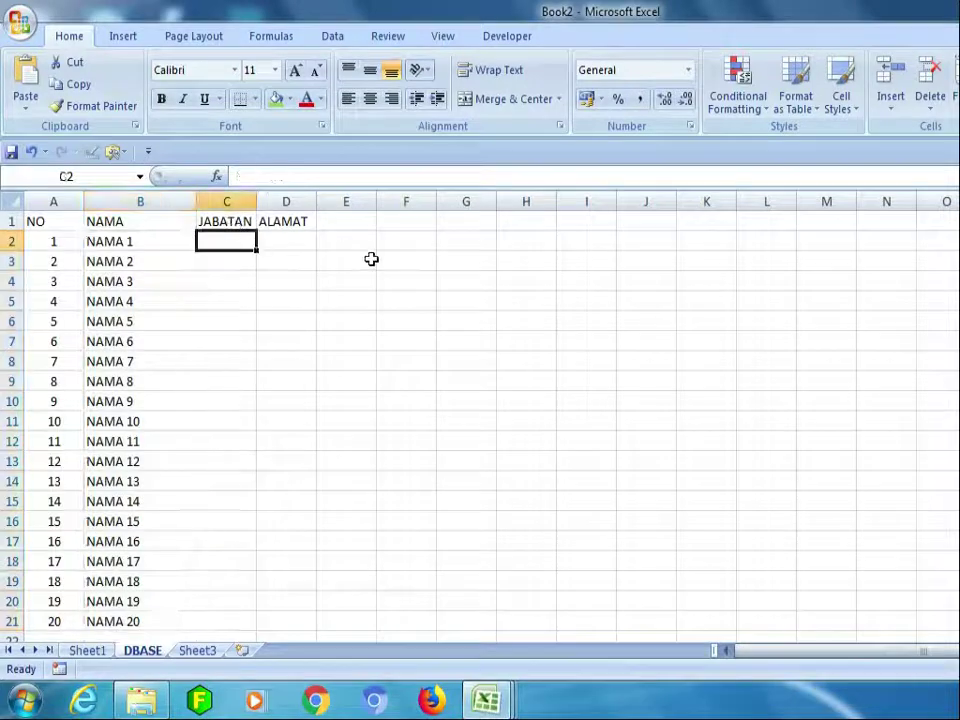
pyautogui.write('JABATAN 1')
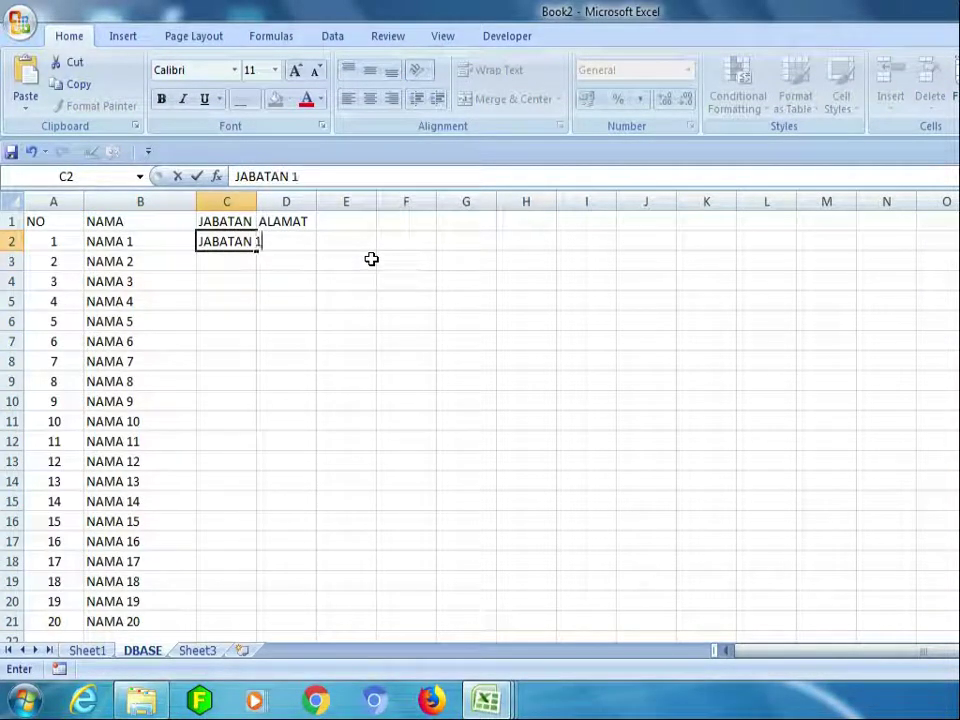
pyautogui.press('Return')
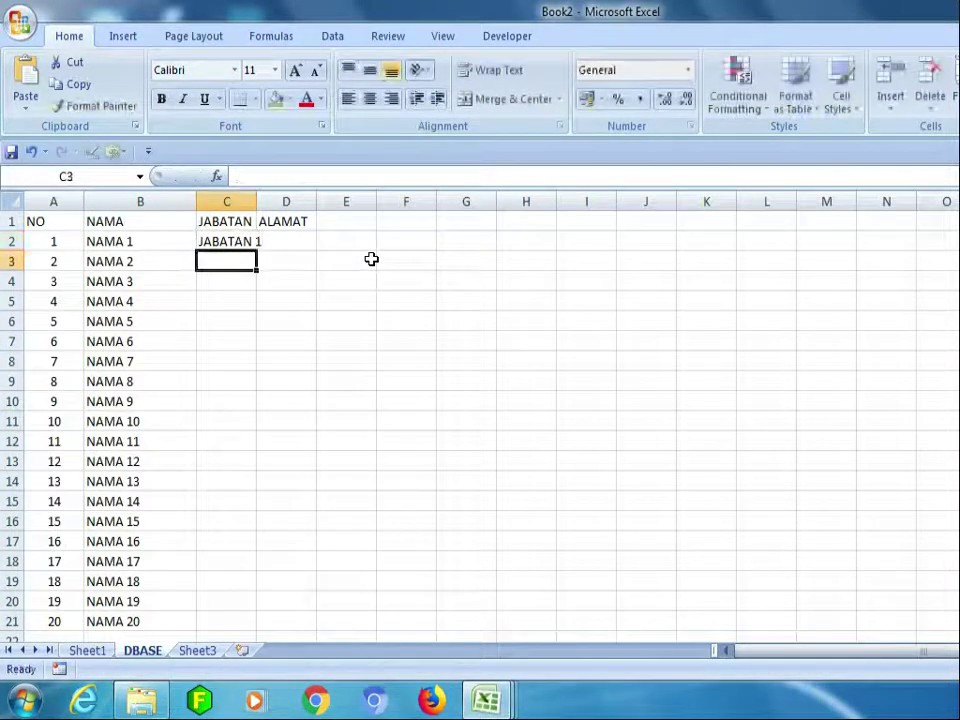
pyautogui.doubleClick(257, 199)
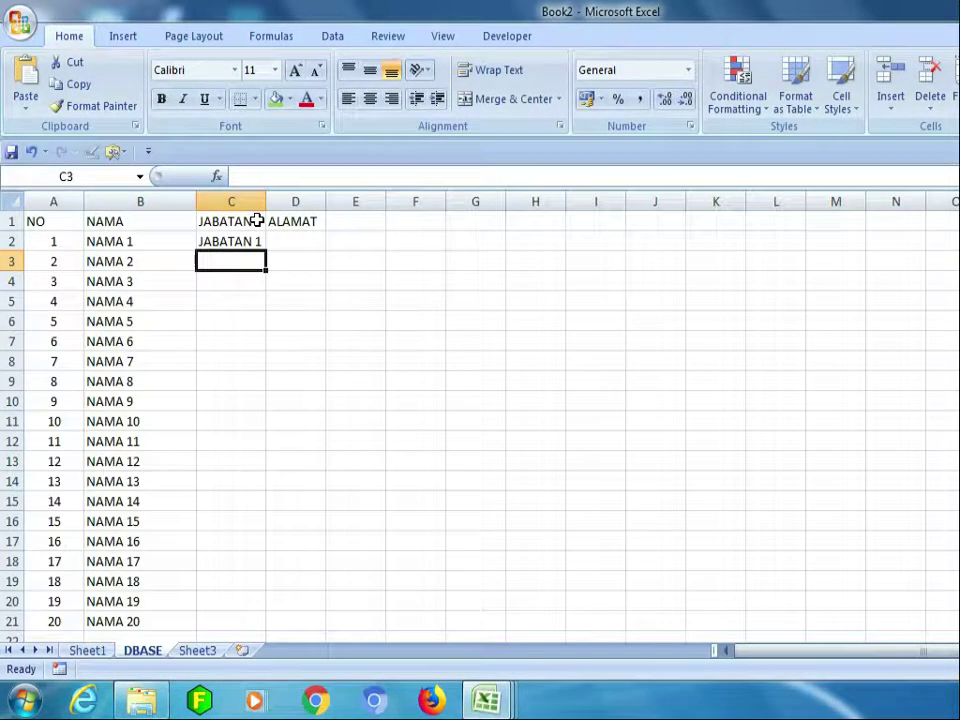
# Extend the JABATAN 1 entry as a series down column C to JABATAN 20 in row 21.
pyautogui.click(259, 233)
pyautogui.moveTo(265, 241); pyautogui.dragTo(242, 621)
# Enter ALAMAT 1 in cell D2 and extend it as a series down column D to ALAMAT 20 in row 21.
pyautogui.click(305, 219)
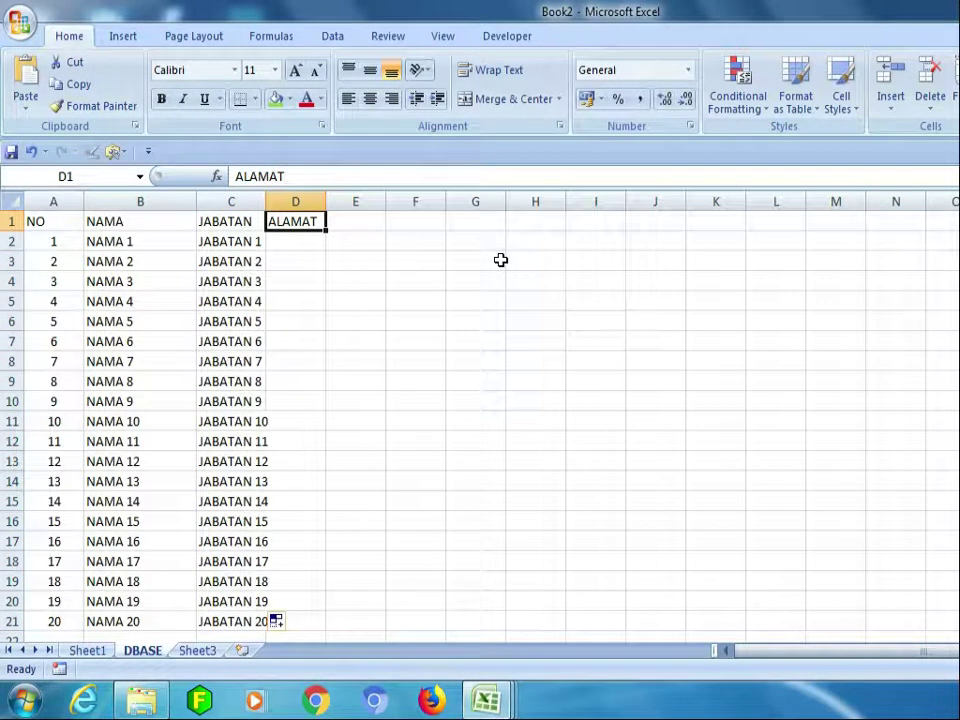
pyautogui.press('Return')
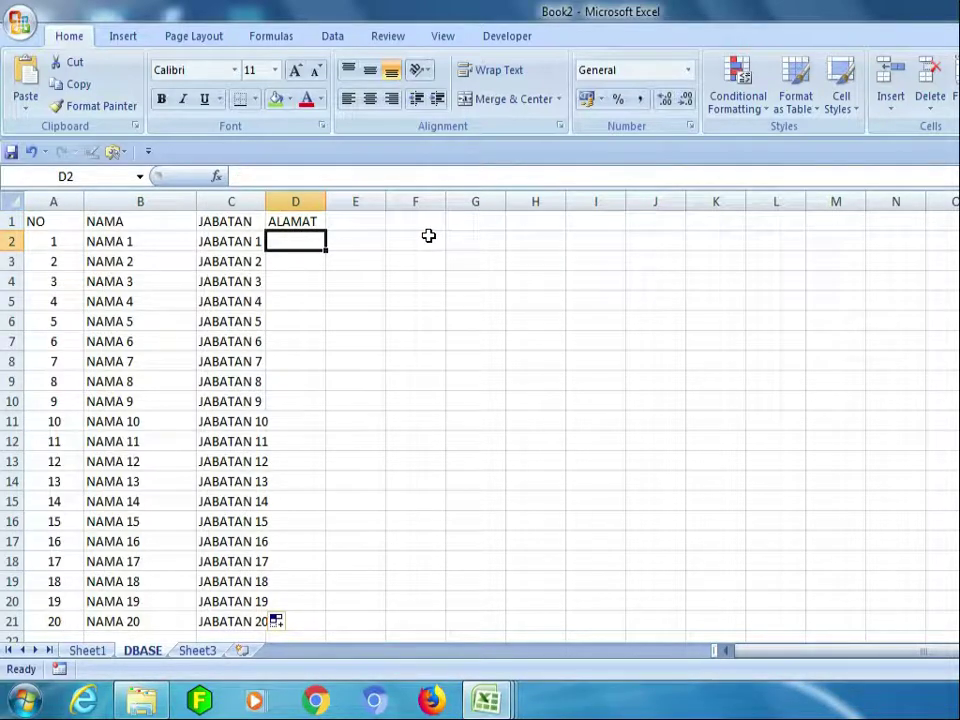
pyautogui.write('ALAMAT 1')
pyautogui.press('Return')
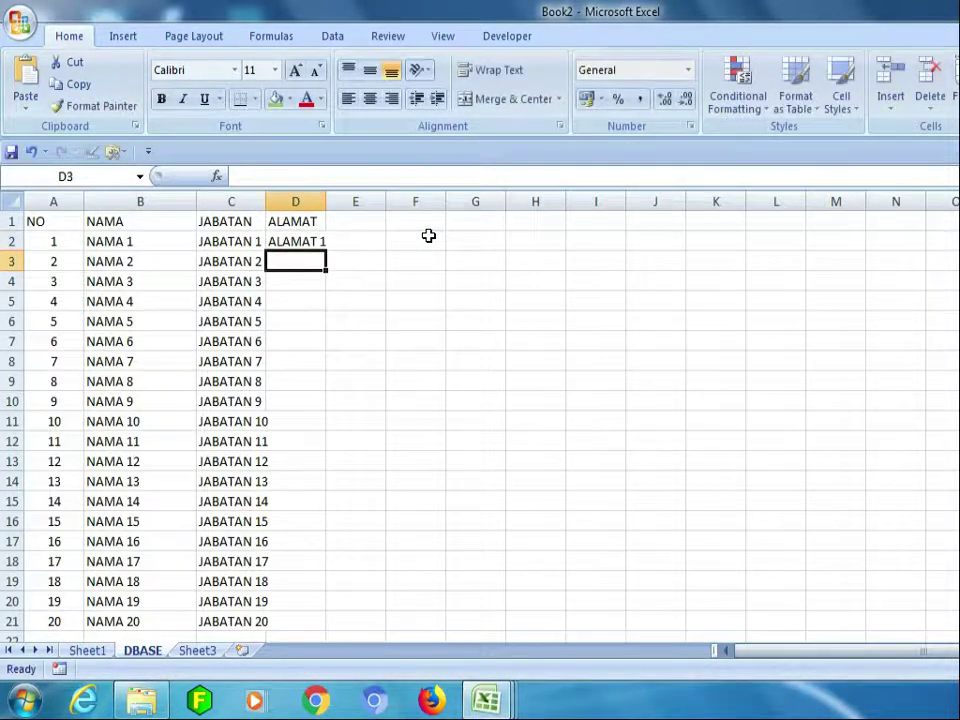
pyautogui.click(321, 240)
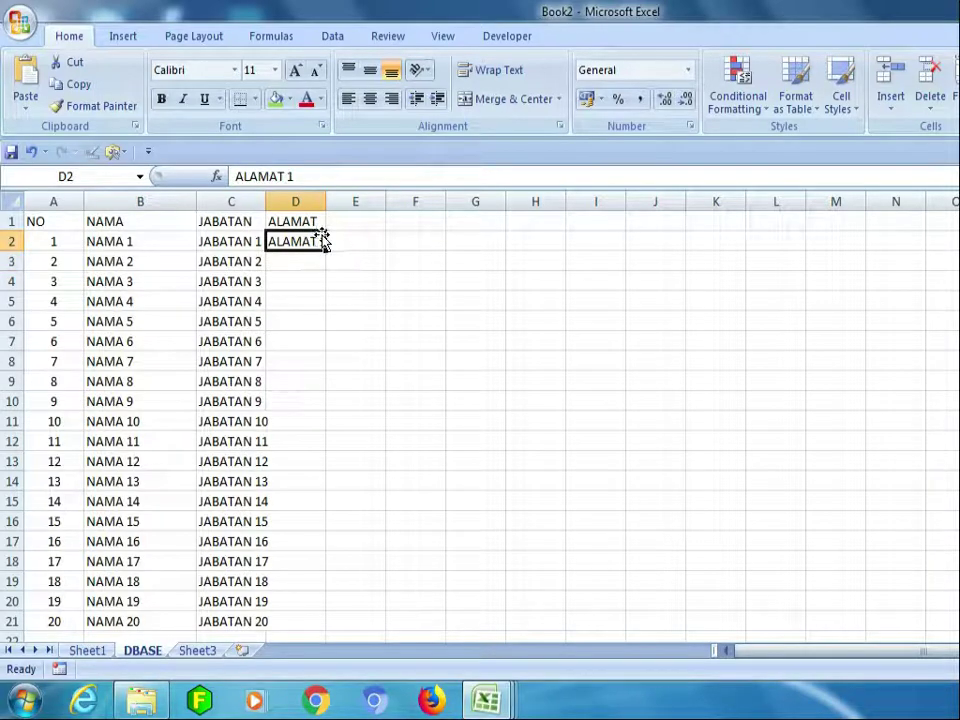
pyautogui.moveTo(325, 241); pyautogui.dragTo(285, 603)
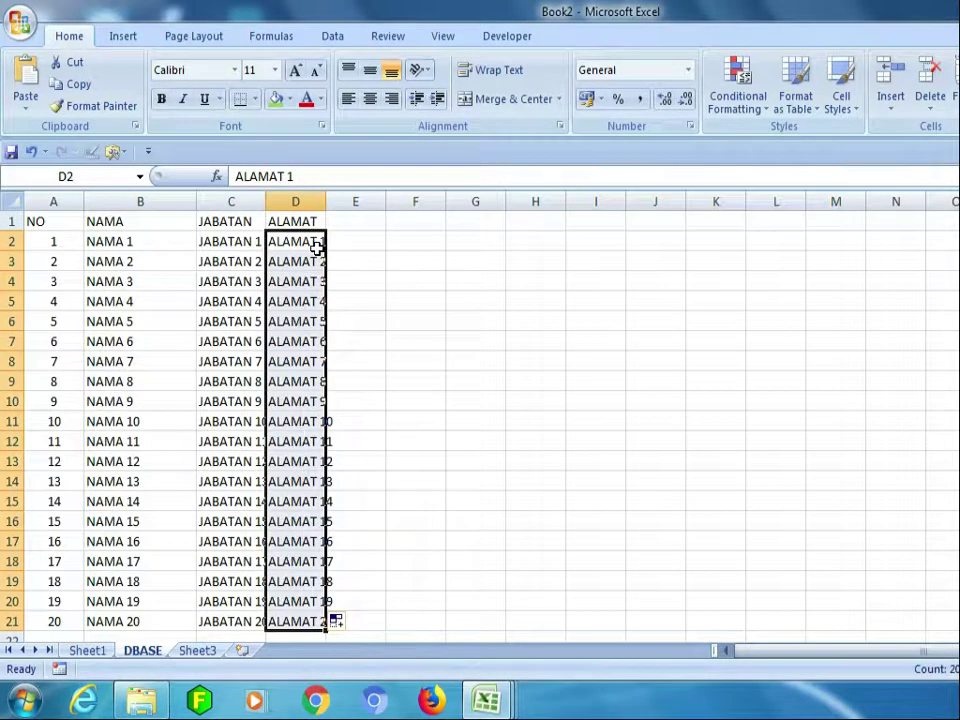
# Fit the widths of columns D and C to their contents.
pyautogui.doubleClick(324, 188)
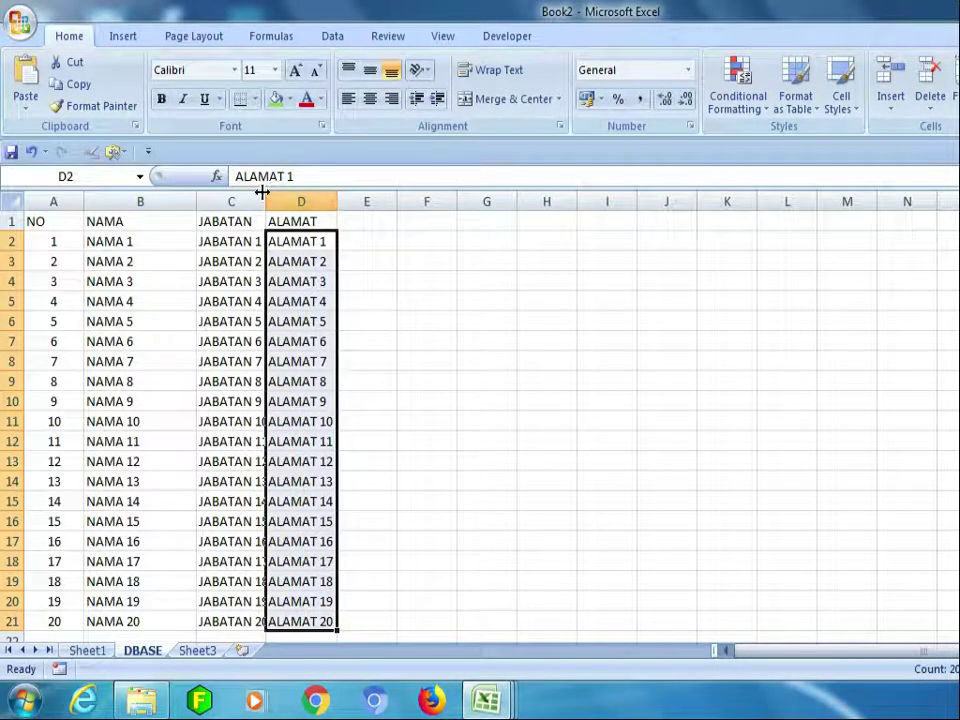
pyautogui.doubleClick(264, 192)
pyautogui.click(234, 281)
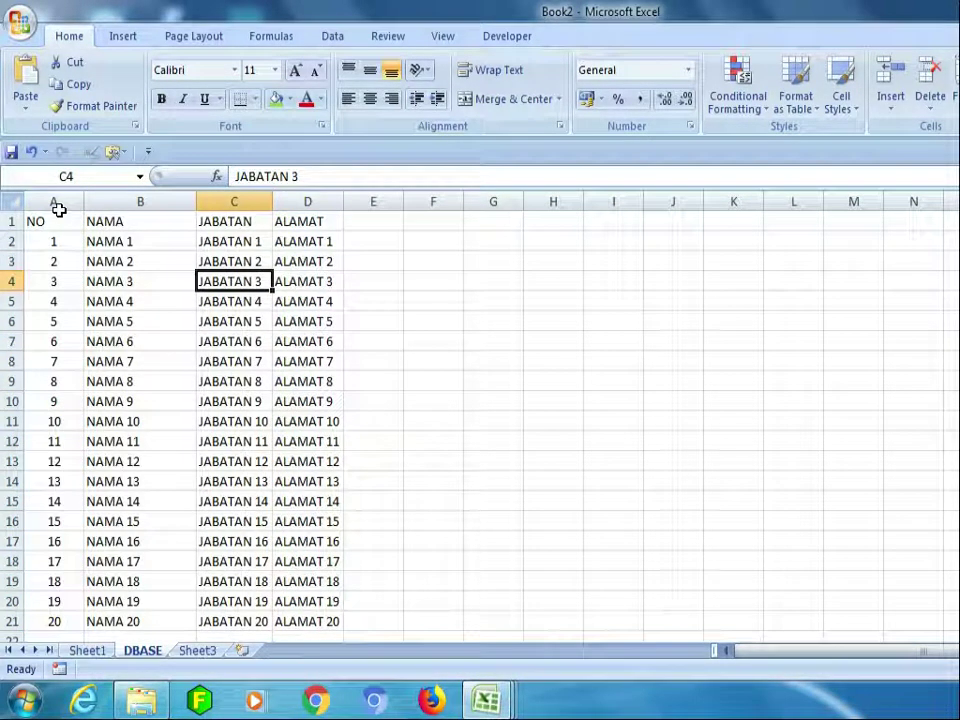
# Apply all borders to the data table in A1:D21.
pyautogui.moveTo(45, 221); pyautogui.dragTo(305, 622)
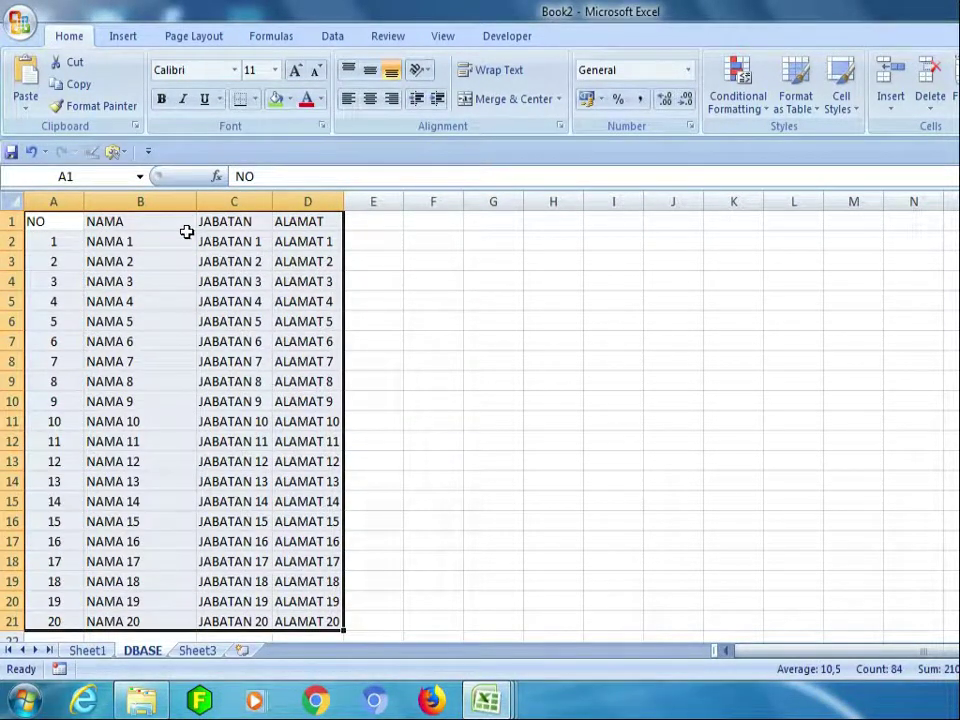
pyautogui.click(255, 99)
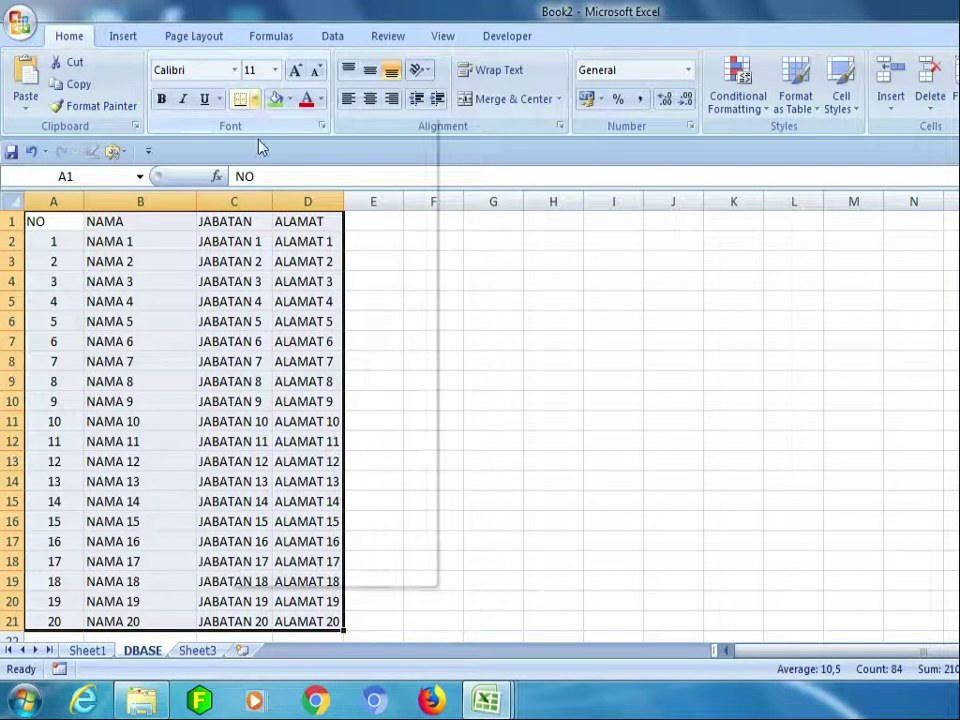
pyautogui.click(287, 258)
pyautogui.click(140, 301)
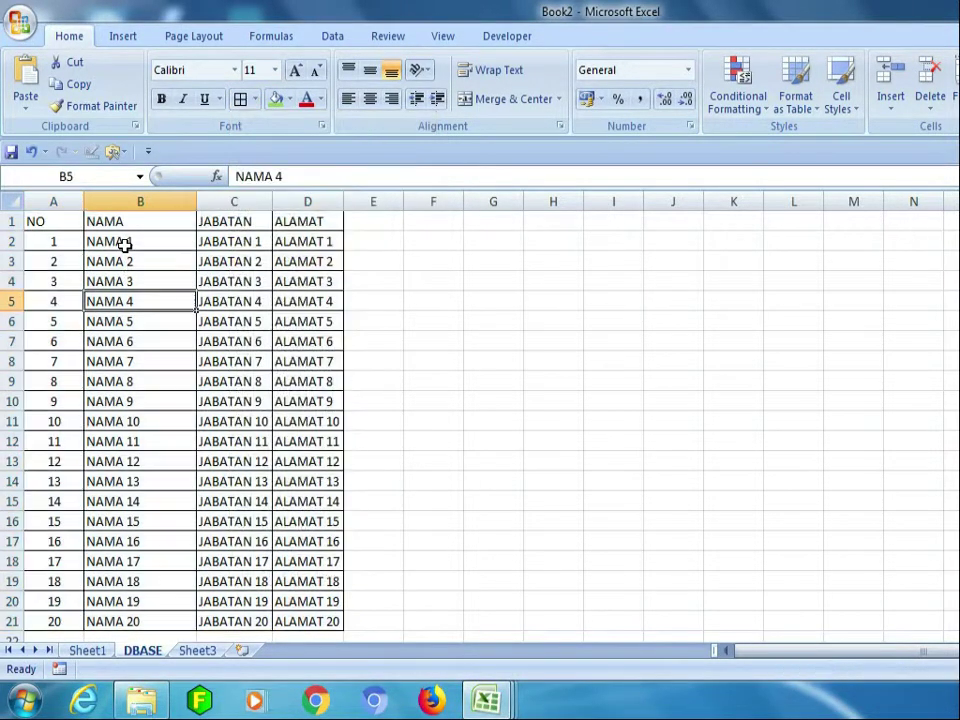
# Narrow column A to suit the numbers and widen column B with the names.
pyautogui.moveTo(83, 184); pyautogui.dragTo(50, 184)
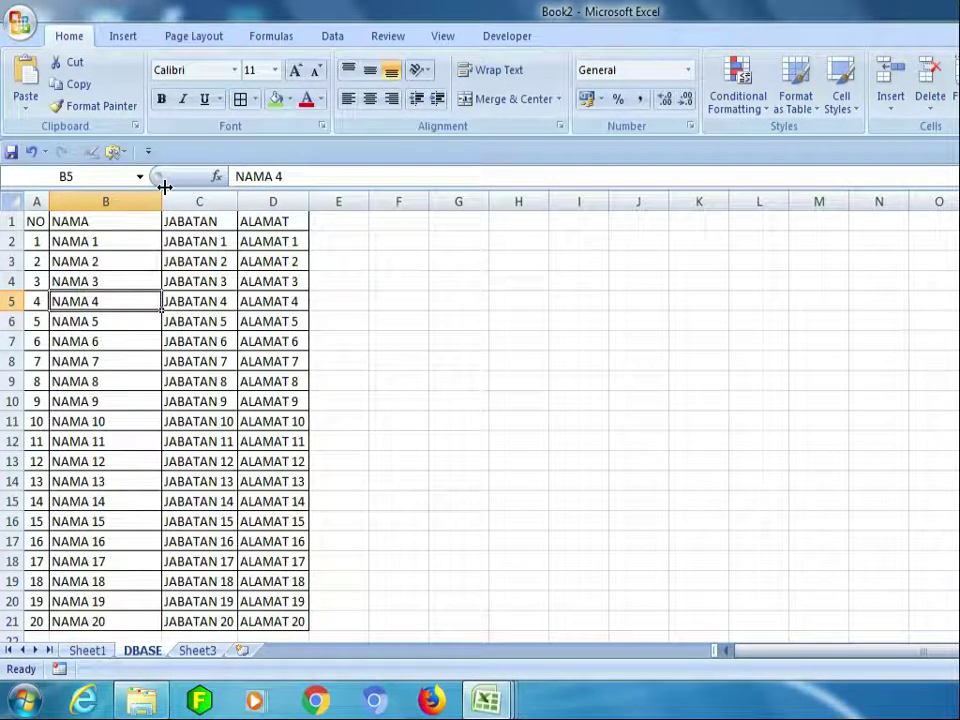
pyautogui.moveTo(162, 186); pyautogui.dragTo(223, 189)
pyautogui.click(262, 361)
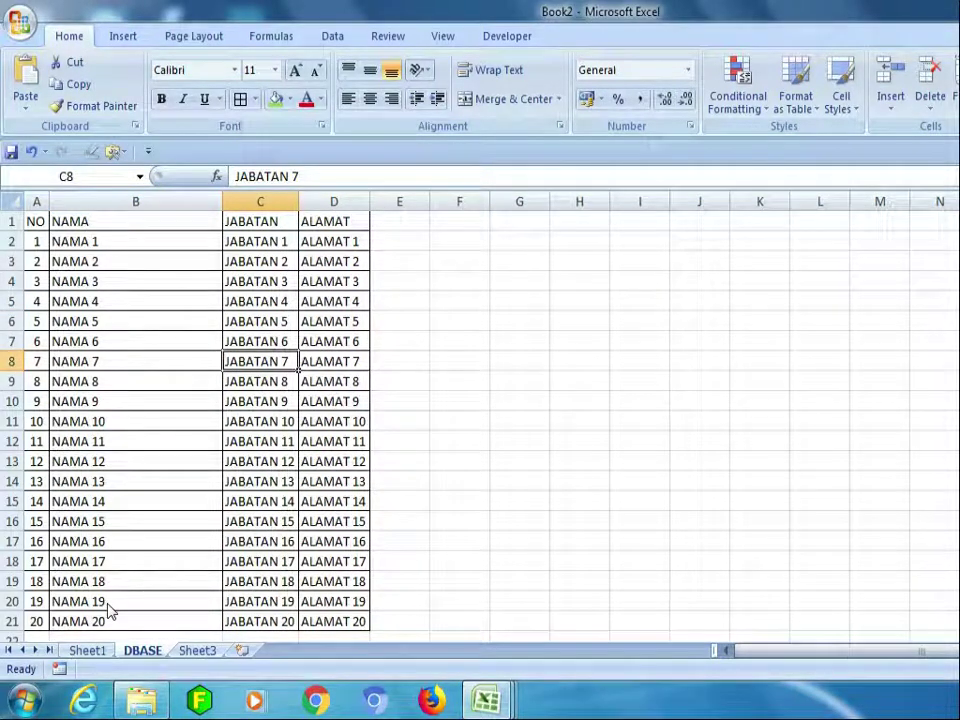
# Delete the empty rows 2 and 3 above the labels on Sheet1.
pyautogui.click(87, 650)
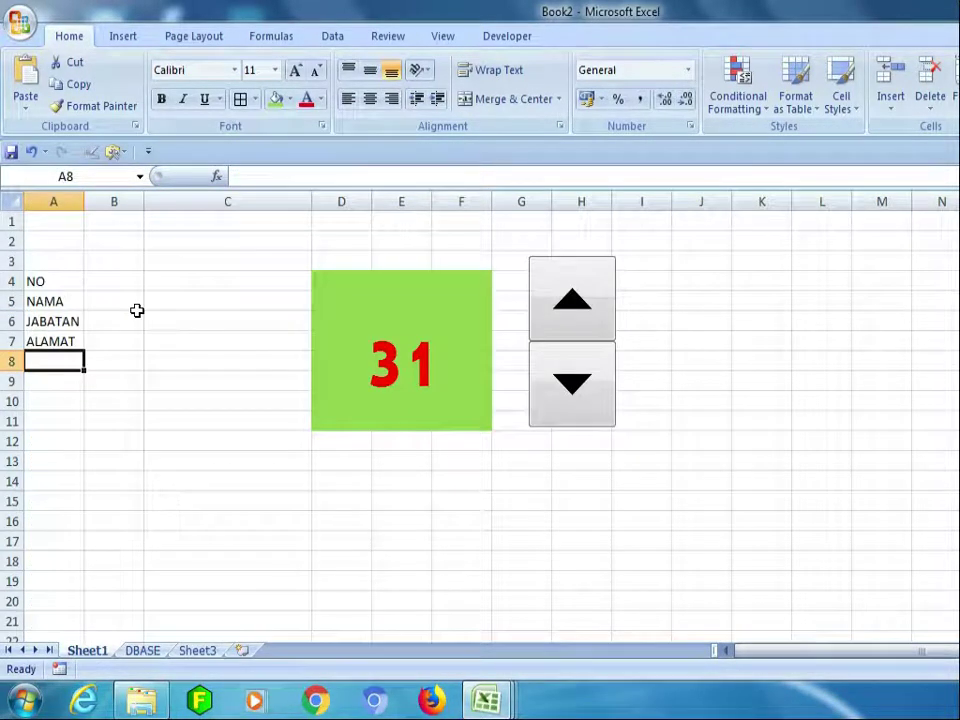
pyautogui.click(55, 272)
pyautogui.click(116, 272)
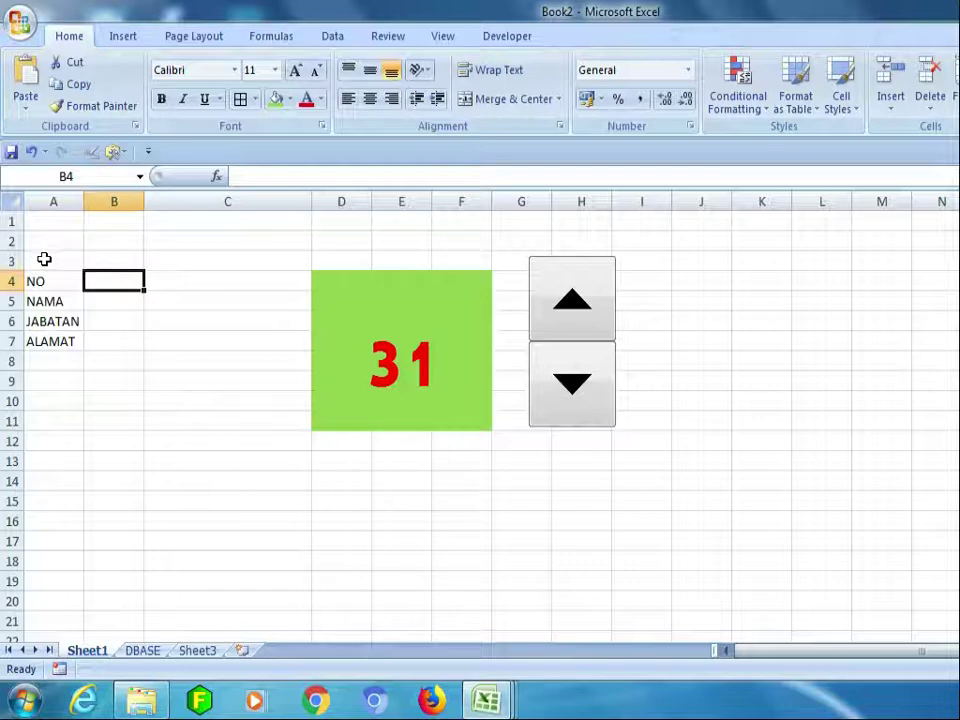
pyautogui.moveTo(14, 261); pyautogui.dragTo(11, 214)
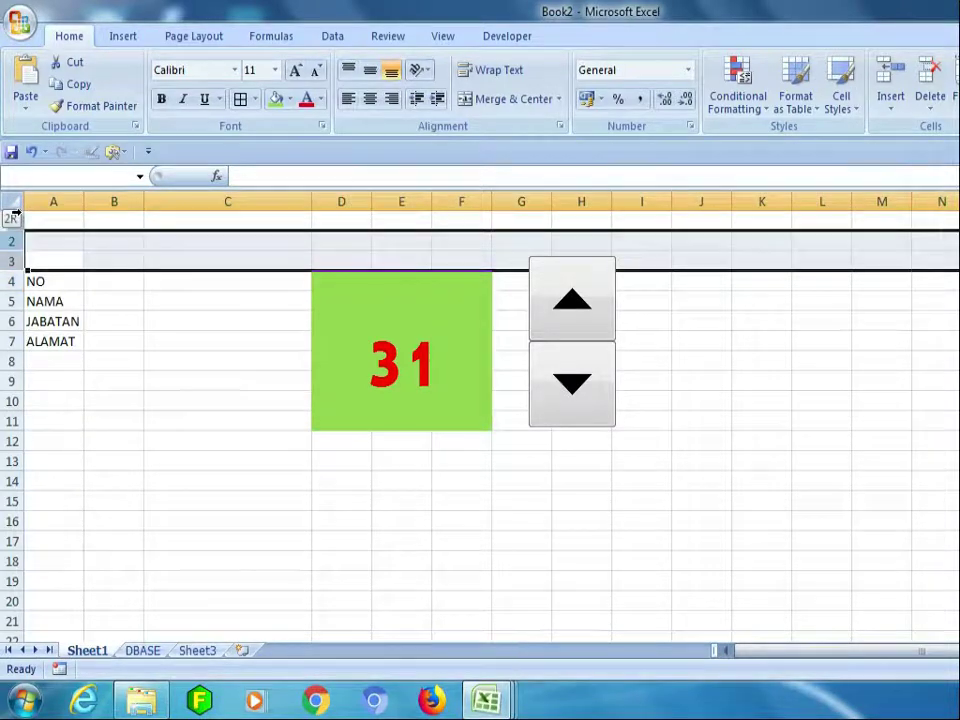
pyautogui.rightClick(16, 229)
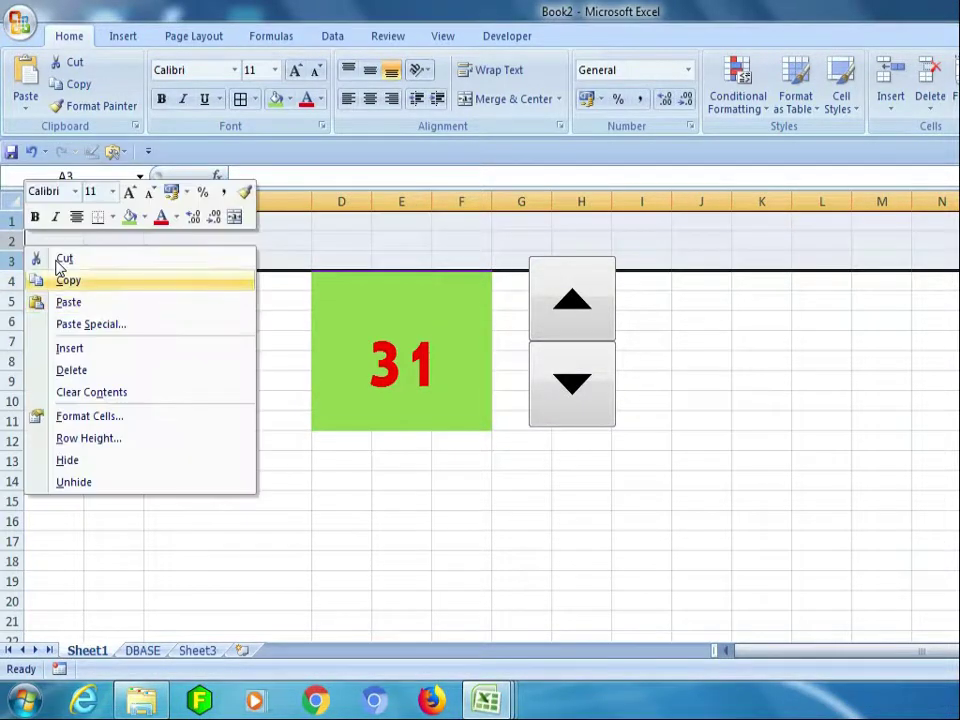
pyautogui.click(8, 227)
pyautogui.moveTo(13, 242); pyautogui.dragTo(13, 260)
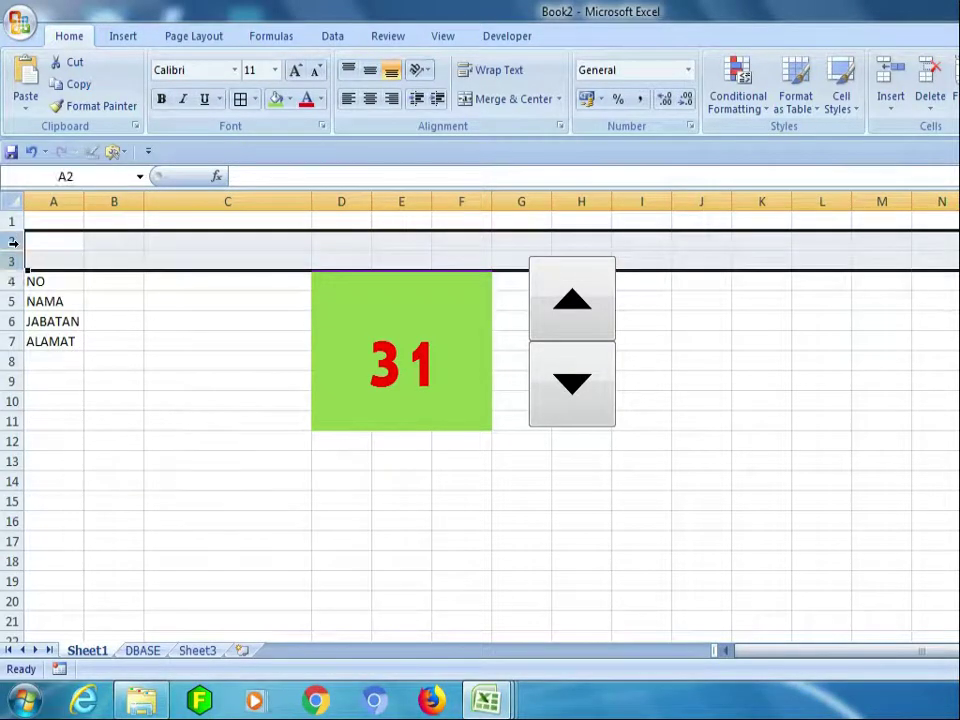
pyautogui.rightClick(13, 242)
pyautogui.click(70, 384)
pyautogui.click(185, 320)
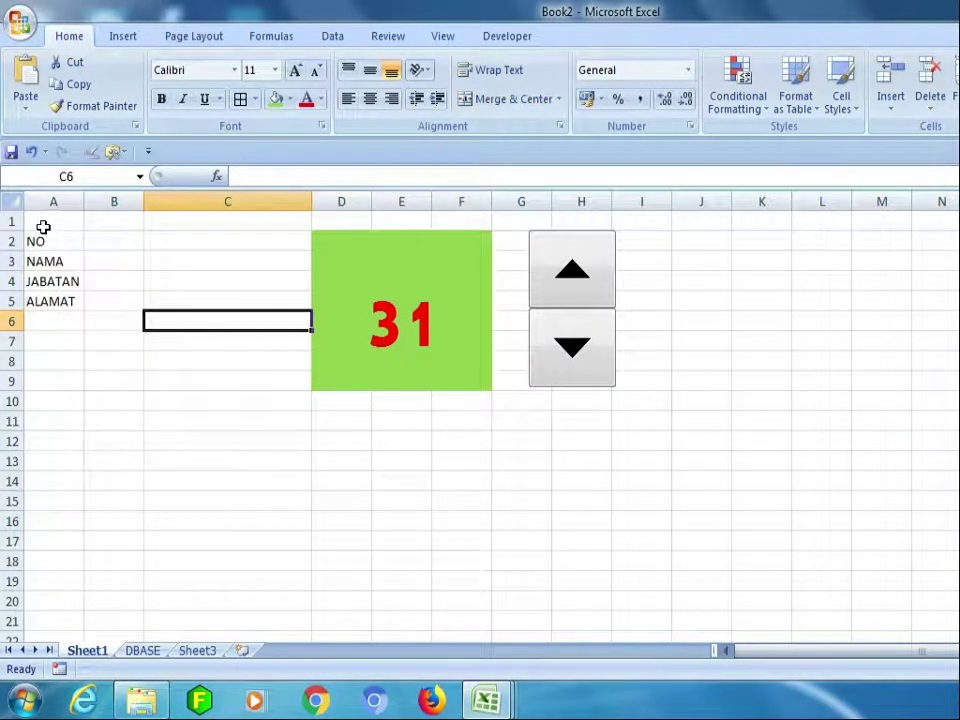
# Narrow the empty column B beside the labels to about the width of a single character.
pyautogui.moveTo(43, 241); pyautogui.dragTo(215, 362)
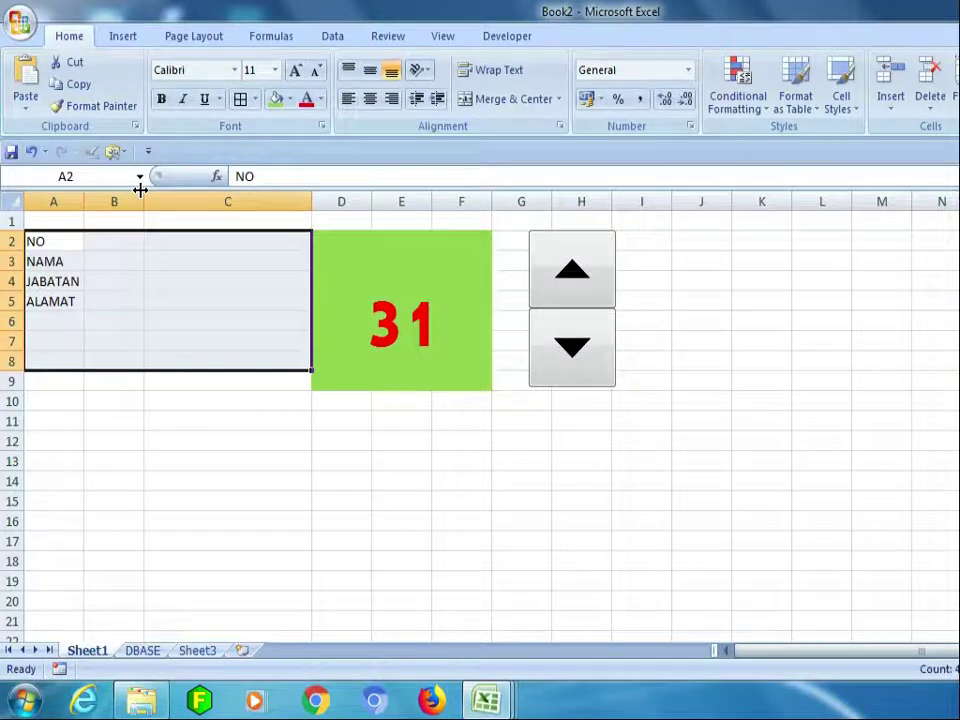
pyautogui.moveTo(140, 190); pyautogui.dragTo(96, 197)
pyautogui.click(184, 320)
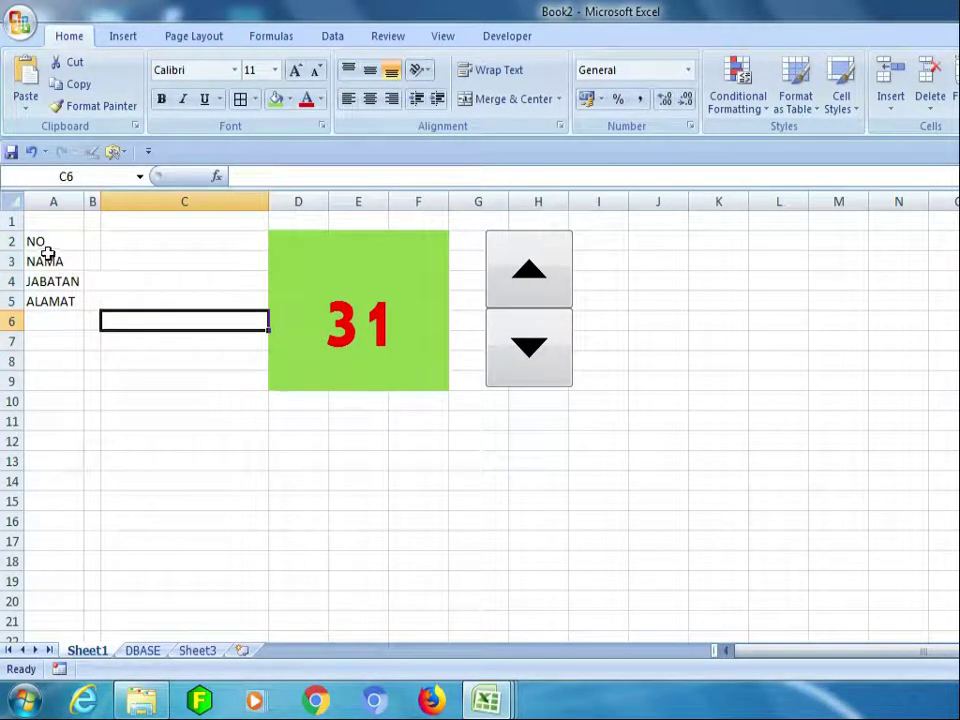
# Insert a new column D in front of the green merged cell.
pyautogui.click(296, 201)
pyautogui.rightClick(296, 201)
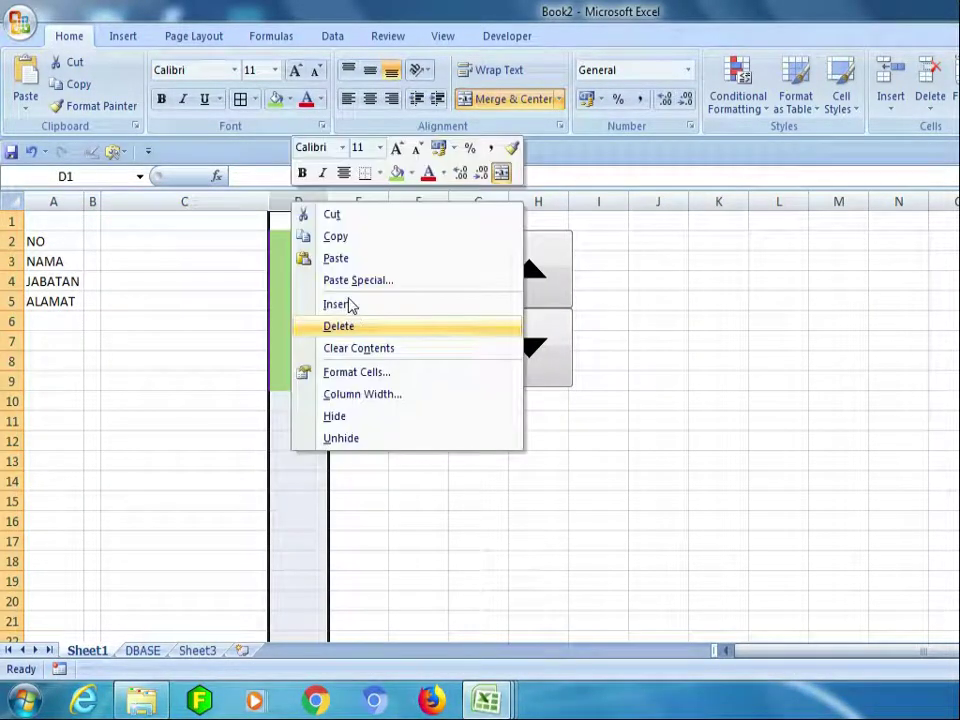
pyautogui.click(338, 304)
pyautogui.click(212, 296)
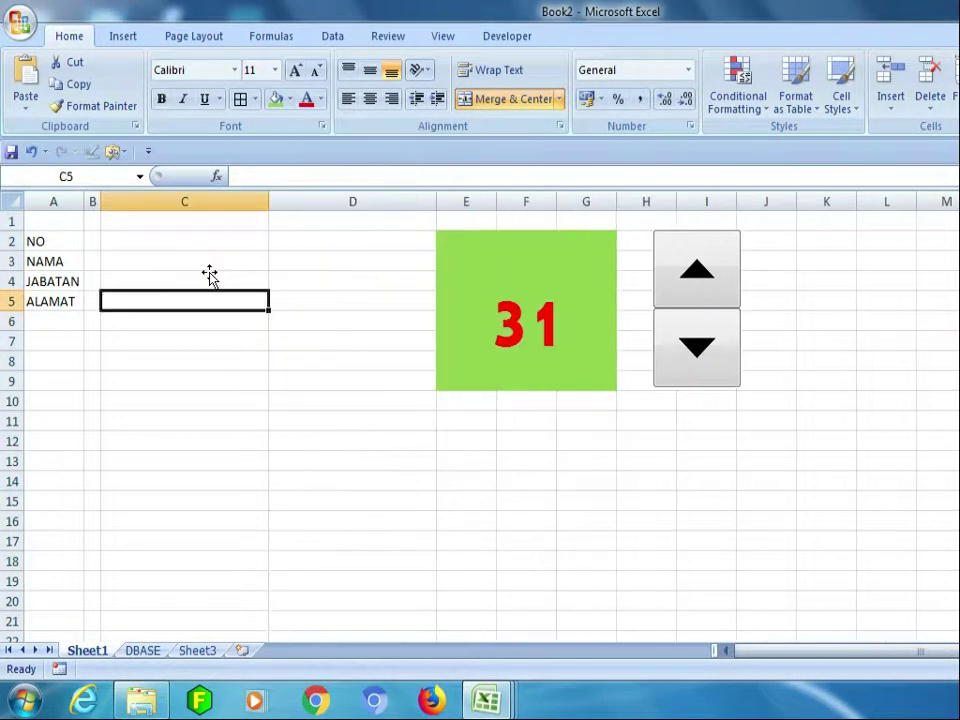
# Enter a colon in each of cells B2 to B5 beside the NO, NAMA, JABATAN and ALAMAT labels.
pyautogui.click(92, 240)
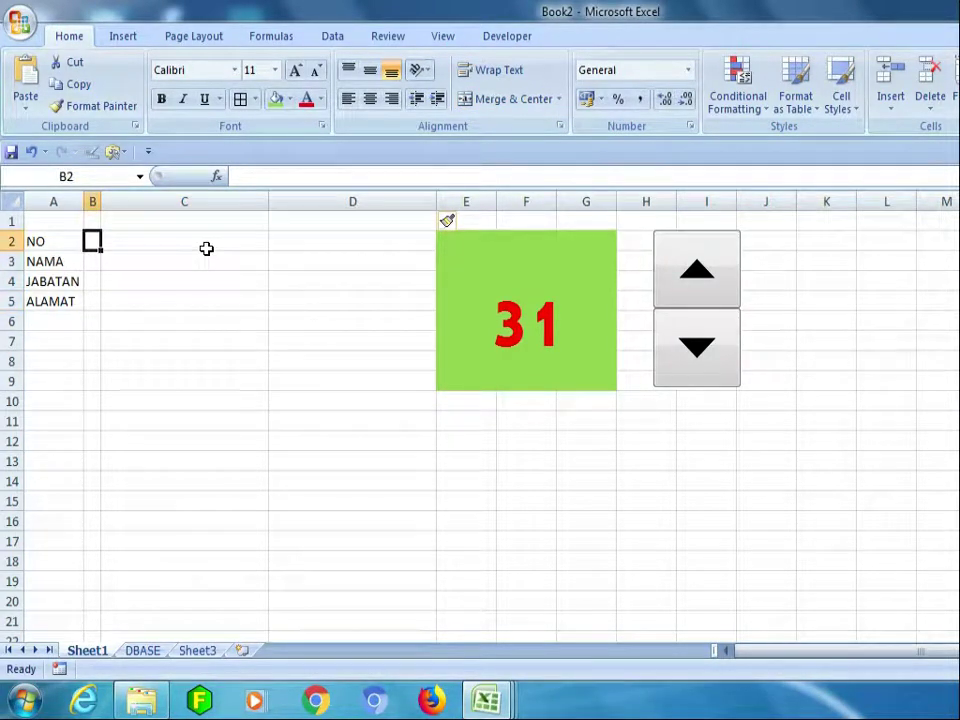
pyautogui.write(';')
pyautogui.press('Return')
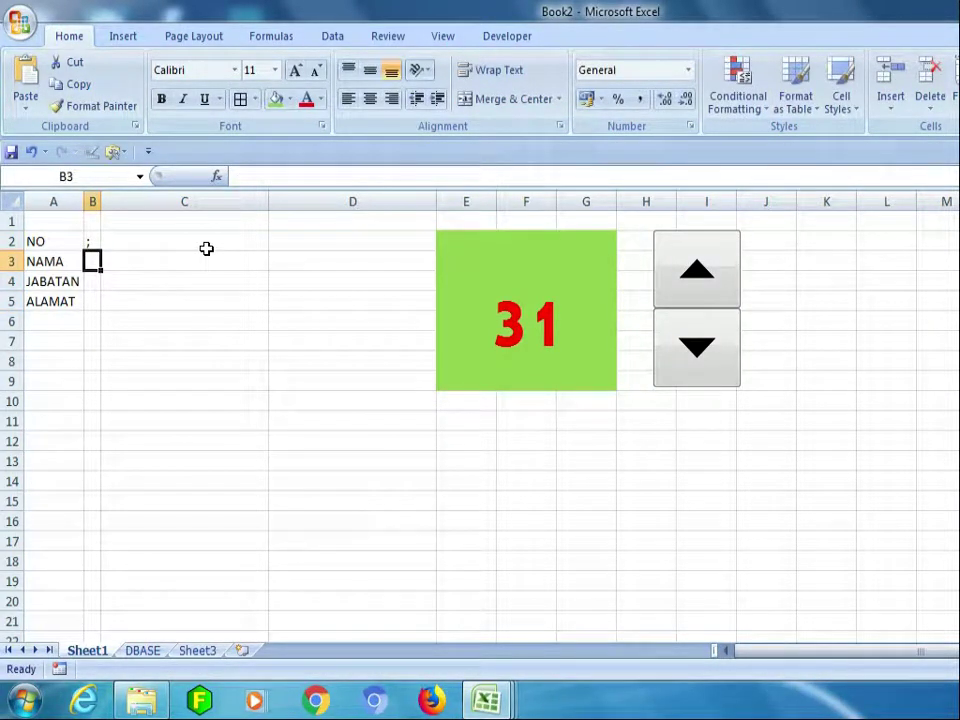
pyautogui.press('Up')
pyautogui.write(':')
pyautogui.press('Return')
pyautogui.write(':')
pyautogui.press('Return')
pyautogui.write(':')
pyautogui.press('Return')
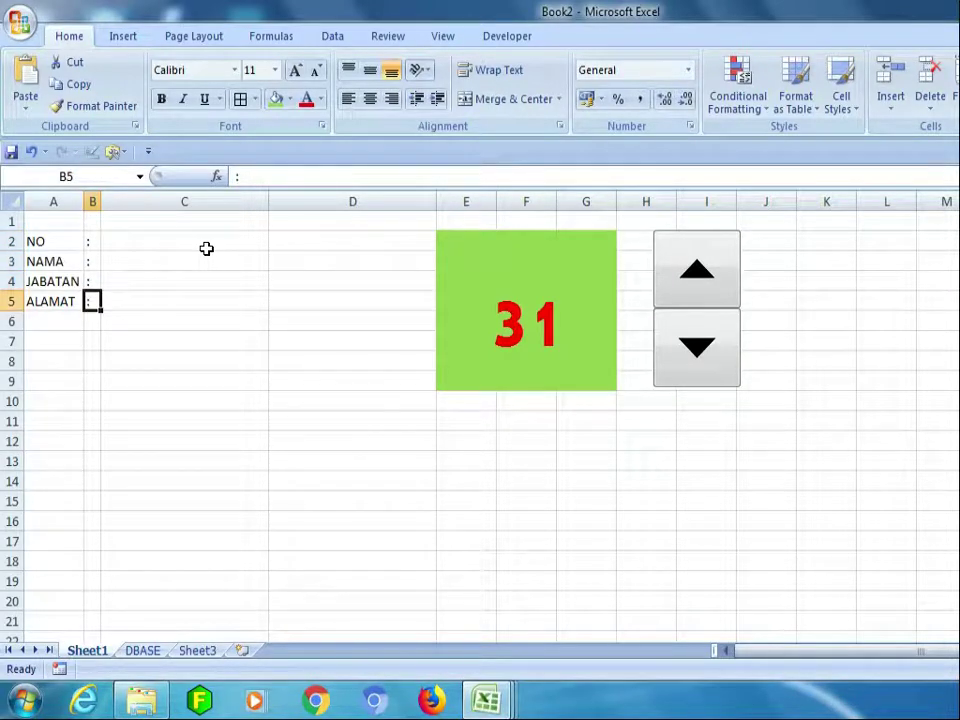
pyautogui.write(':')
pyautogui.click(199, 231)
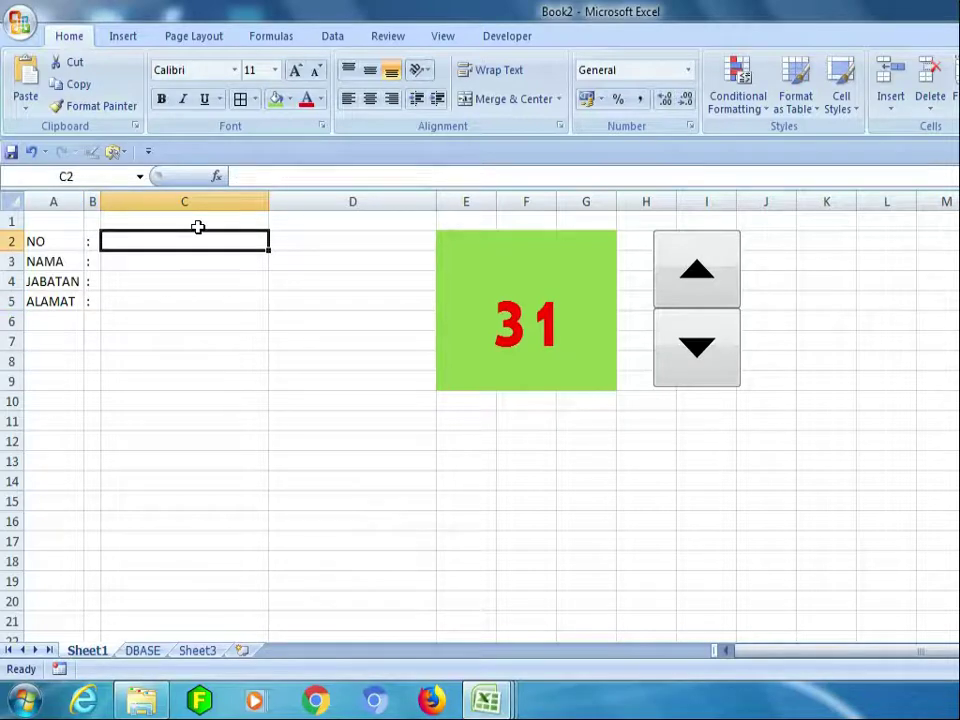
pyautogui.write('=V')
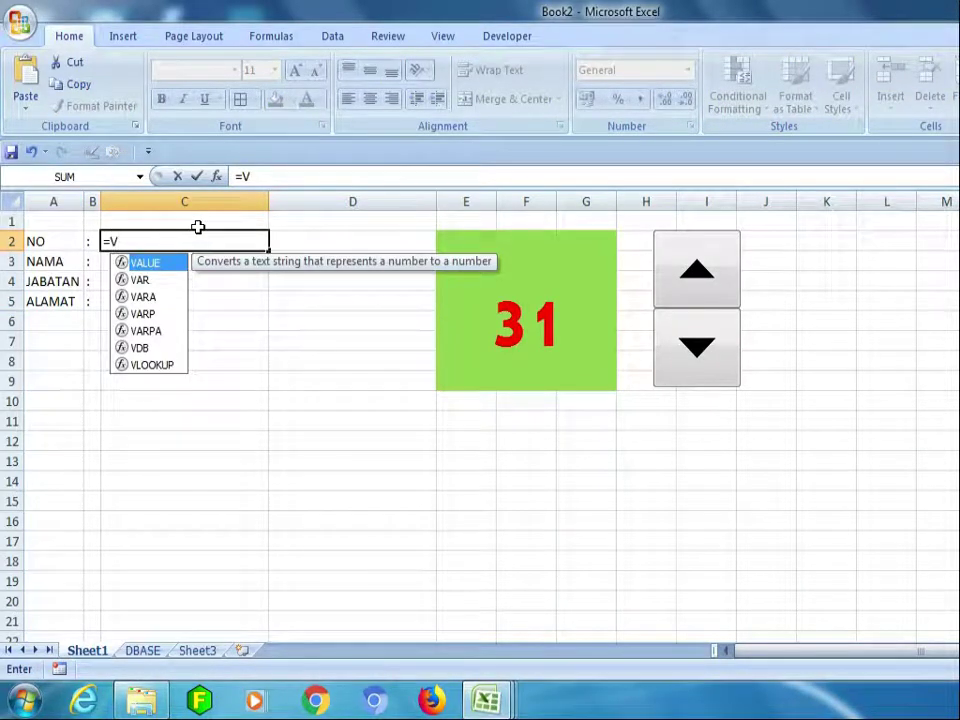
pyautogui.press('BackSpace')
pyautogui.press('BackSpace')
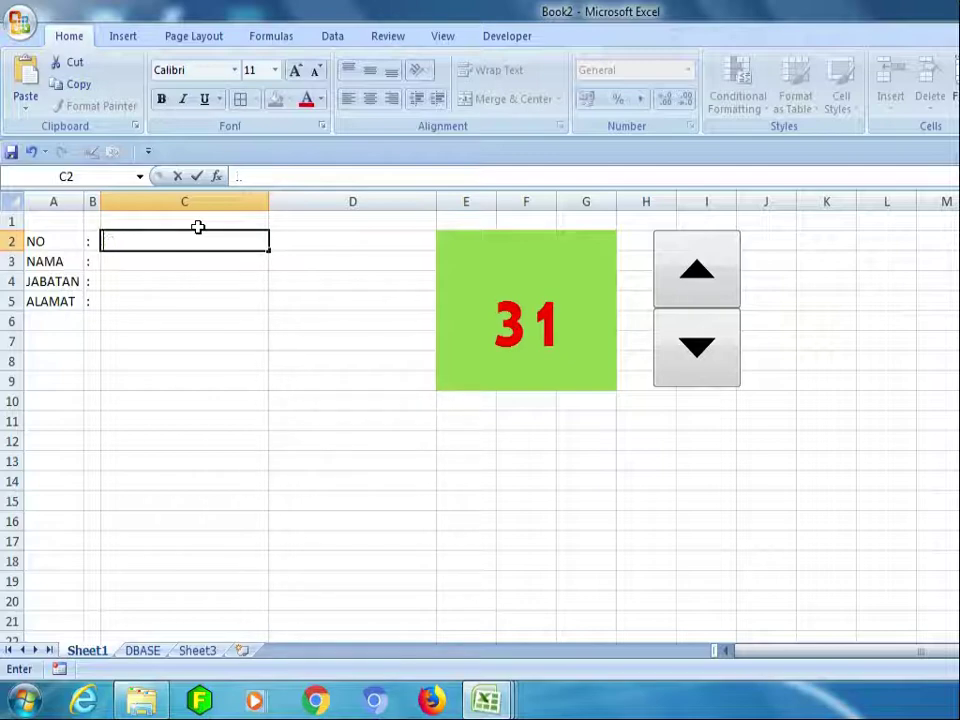
# Begin a formula in cell C2 with a VLOOKUP function nested inside IFERROR.
pyautogui.write('=IF')
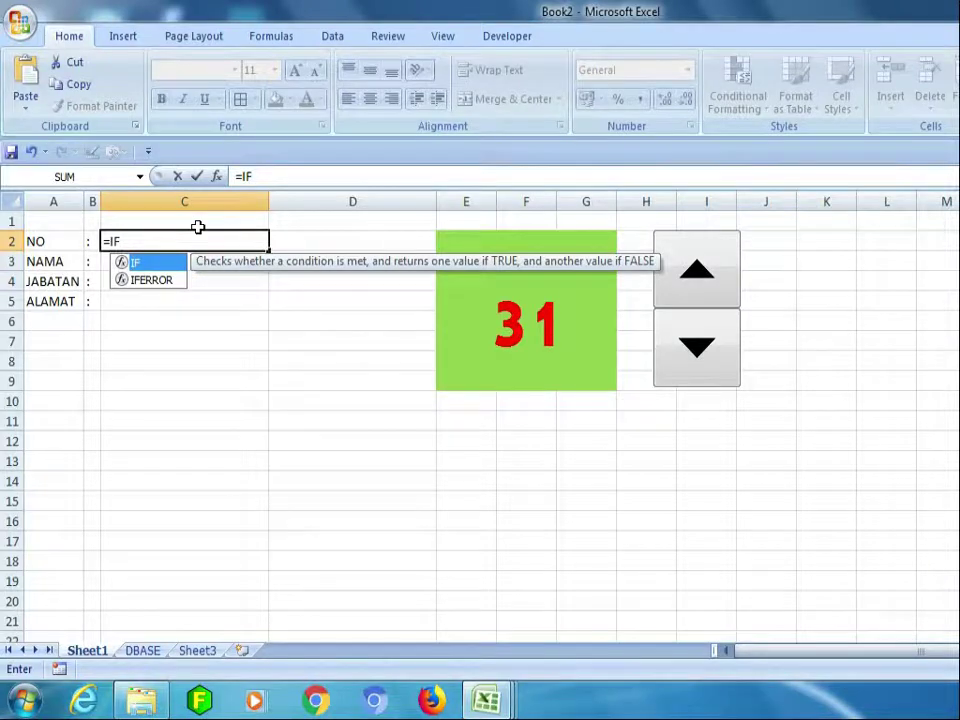
pyautogui.press('Down')
pyautogui.press('Tab')
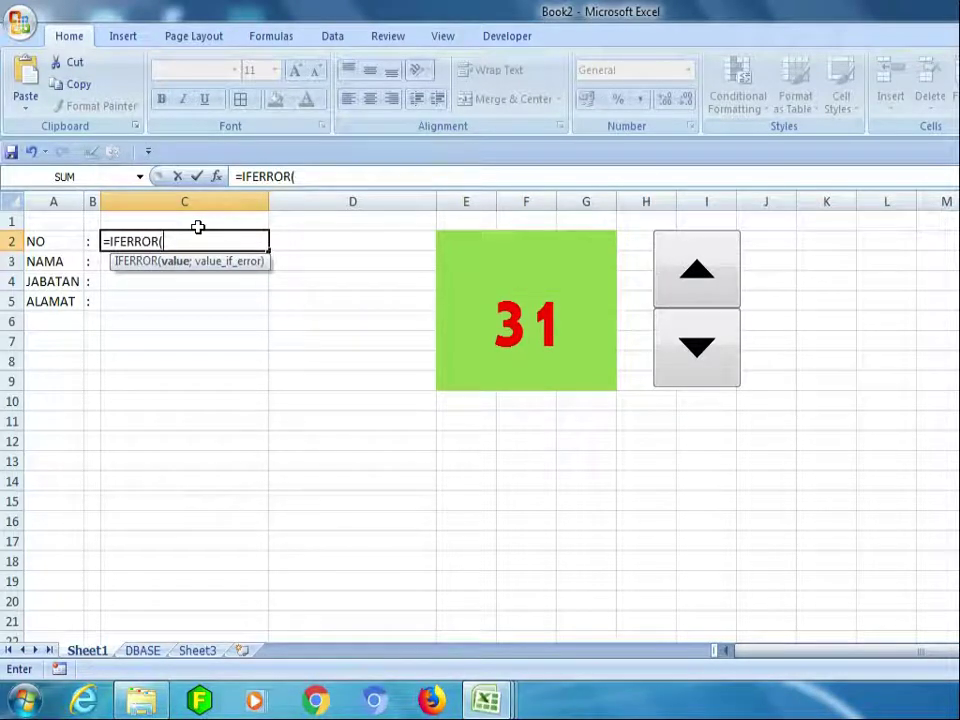
pyautogui.write('VLOO')
pyautogui.press('Tab')
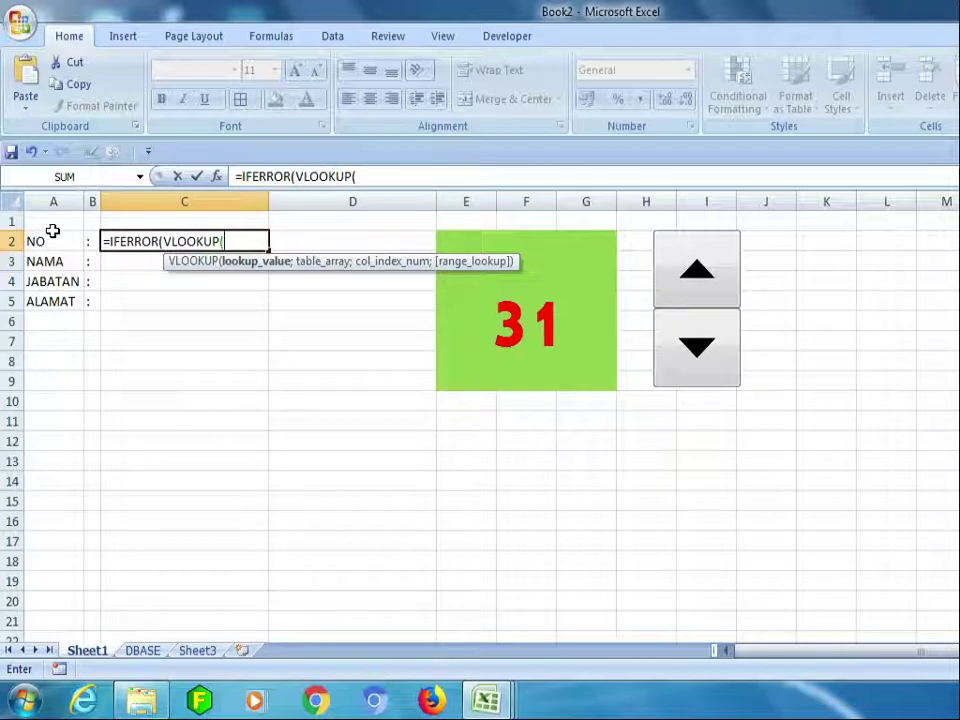
# Complete the C2 formula to look up E2 in DBASE!A2:D21, column 1, with FALSE matching and "" as the error value.
pyautogui.click(579, 282)
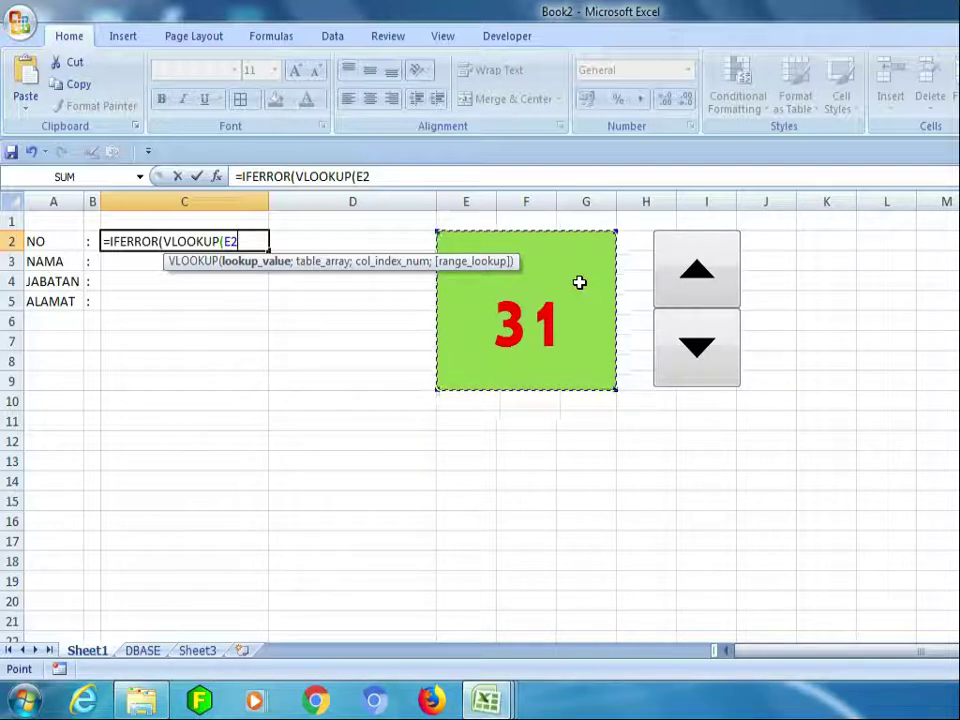
pyautogui.write(';')
pyautogui.click(142, 650)
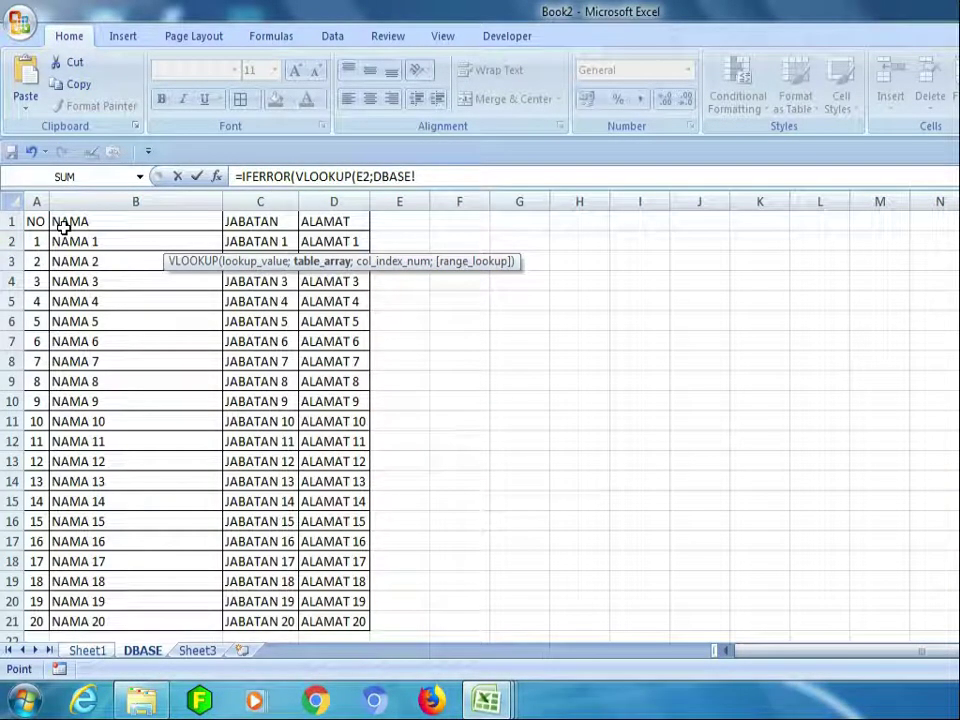
pyautogui.moveTo(36, 241); pyautogui.dragTo(333, 572)
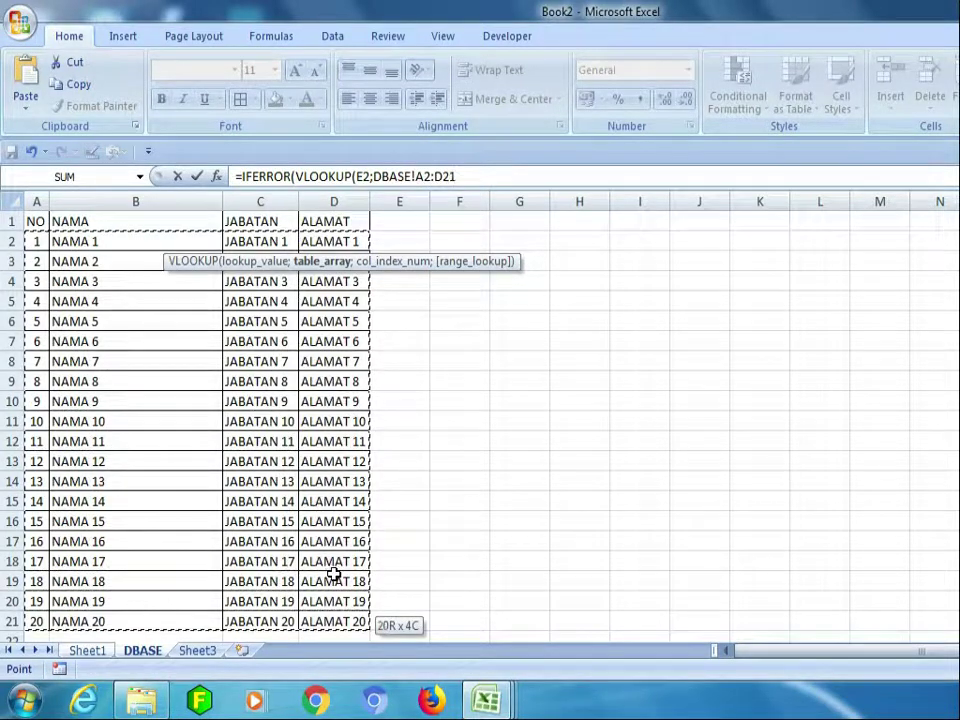
pyautogui.write(';')
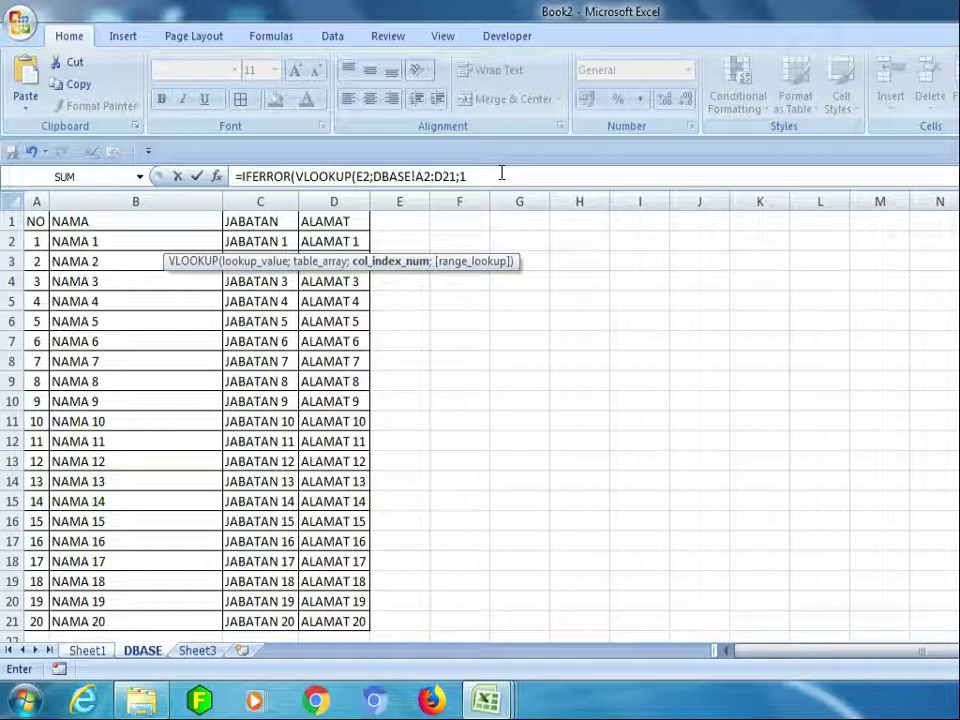
pyautogui.write('1;FAL')
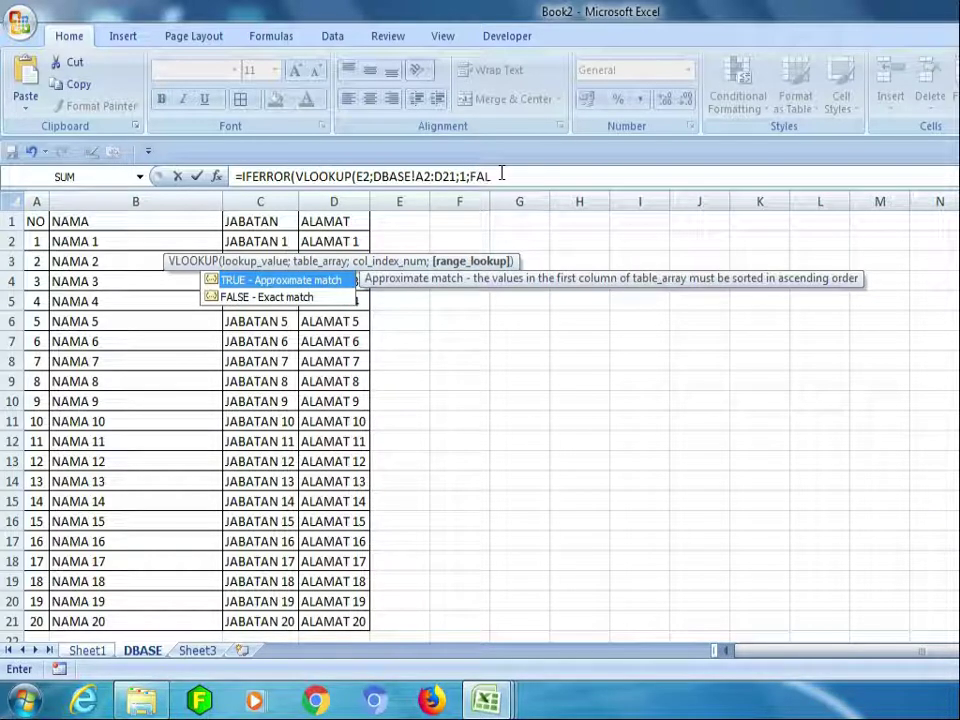
pyautogui.write('SE)')
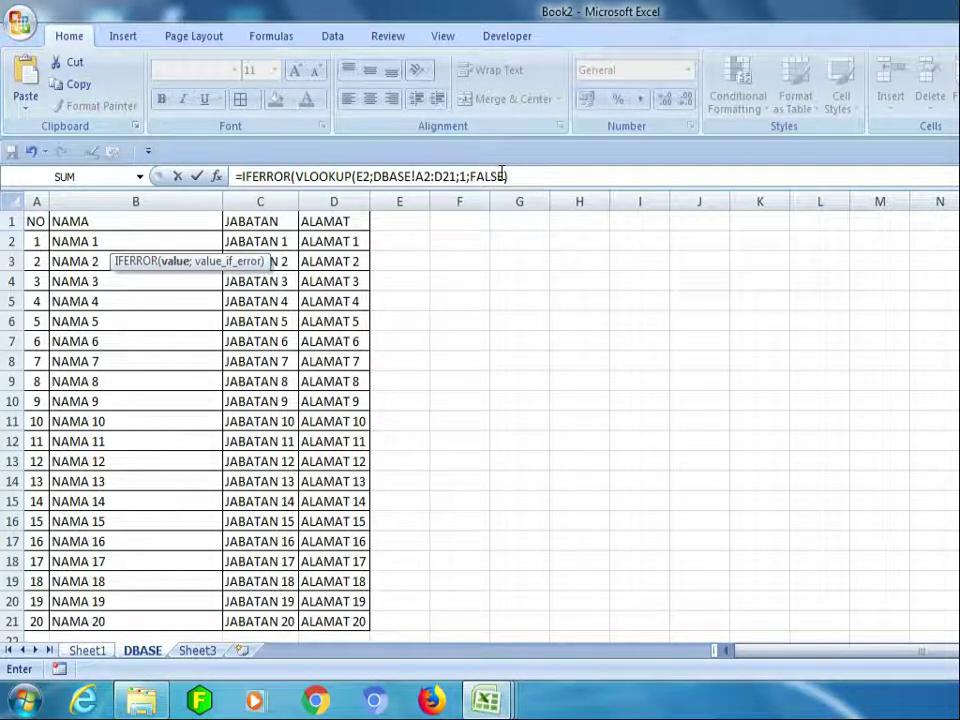
pyautogui.write(';""')
pyautogui.press('Return')
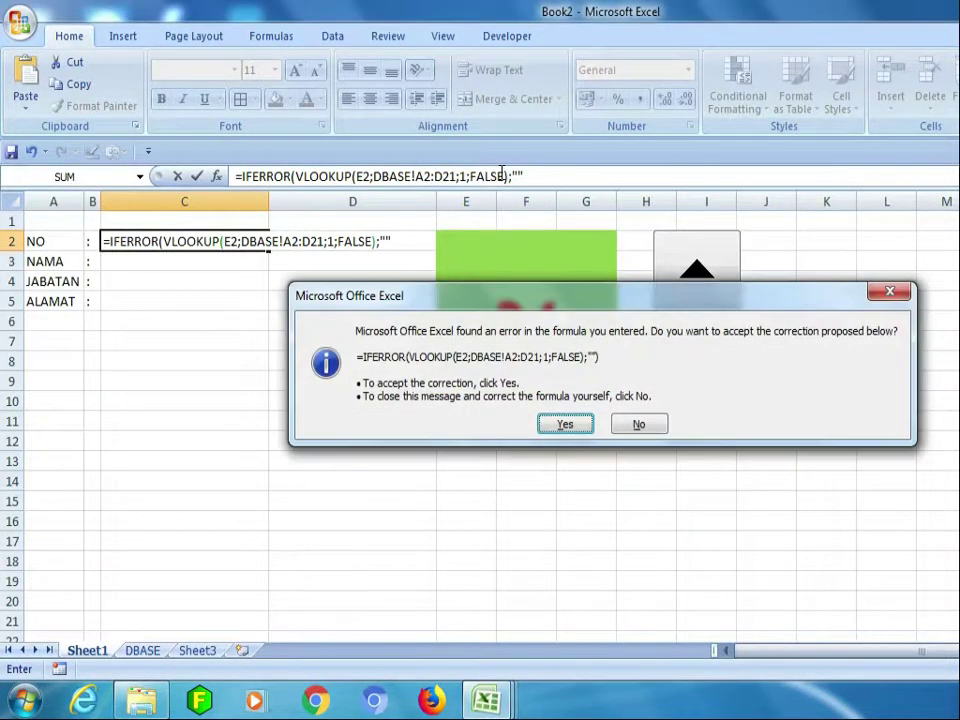
pyautogui.press('Return')
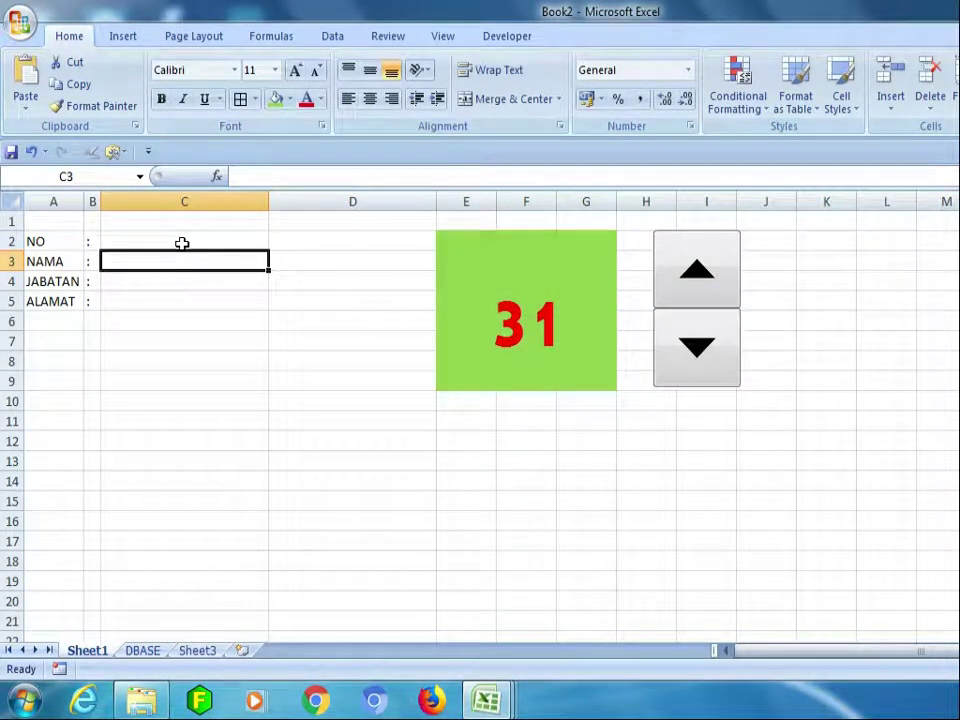
# Review the lookup value and function names in cell C2's formula, leaving the formula as it is.
pyautogui.press('Up')
pyautogui.click(336, 176)
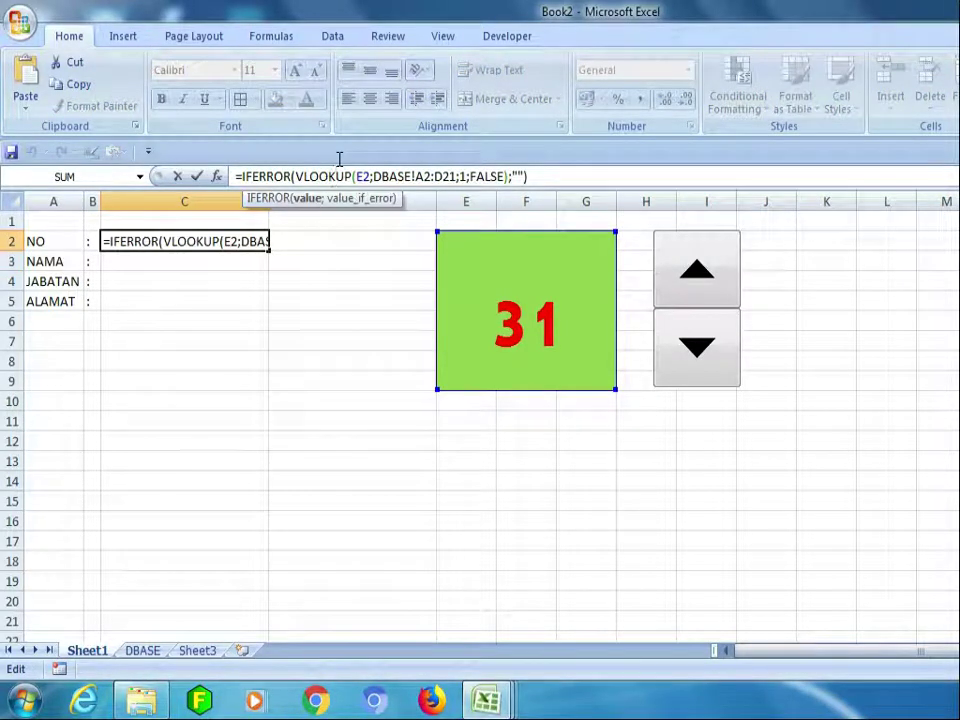
pyautogui.doubleClick(227, 239)
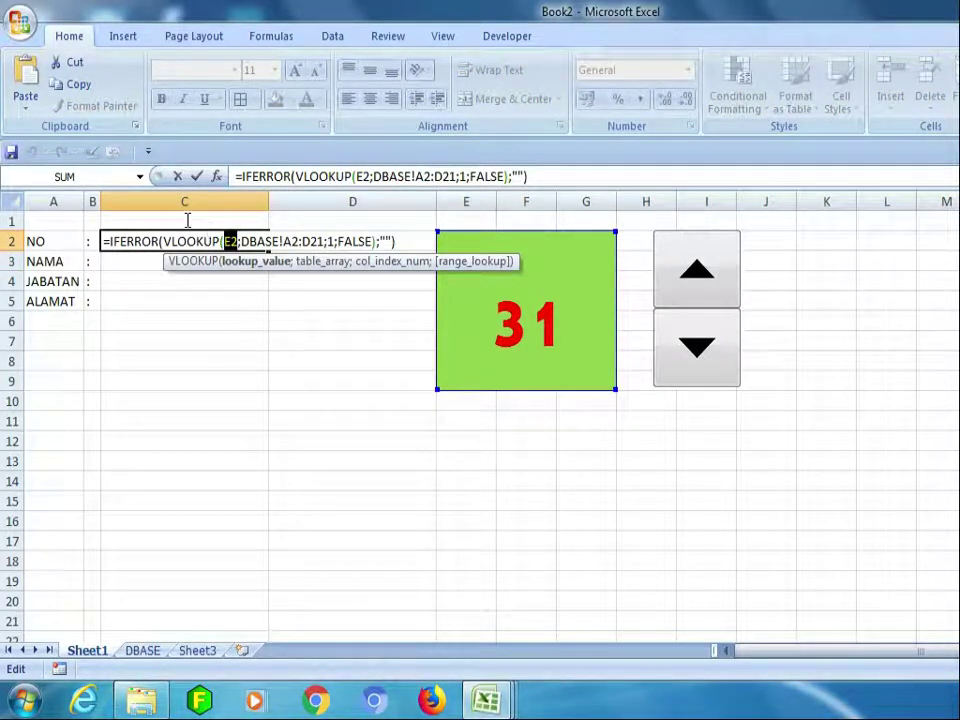
pyautogui.click(184, 235)
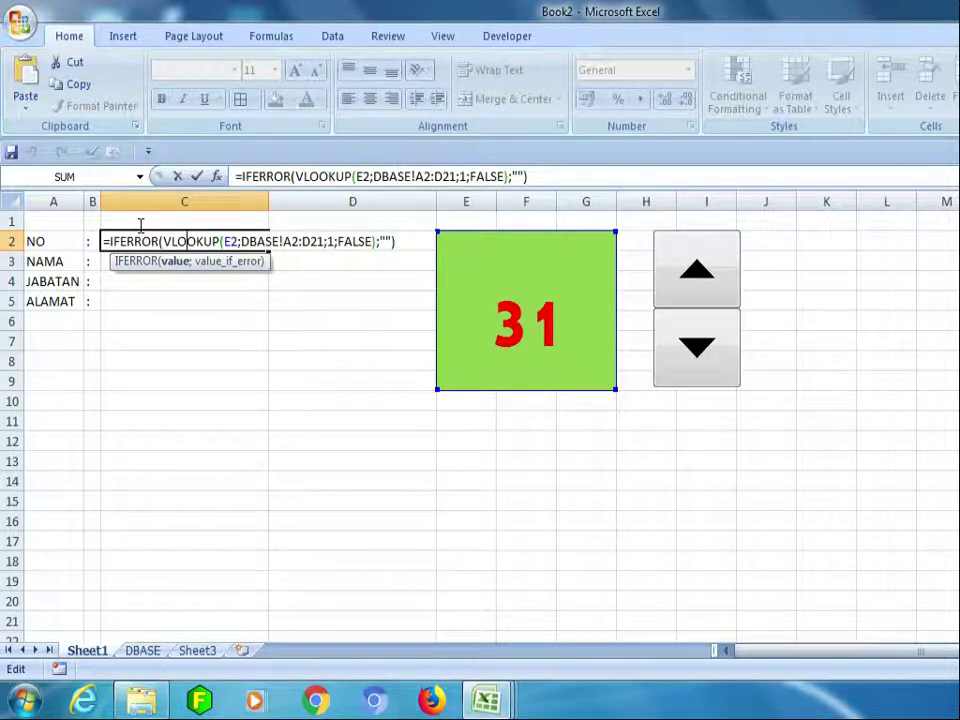
pyautogui.press('Return')
pyautogui.press('Up')
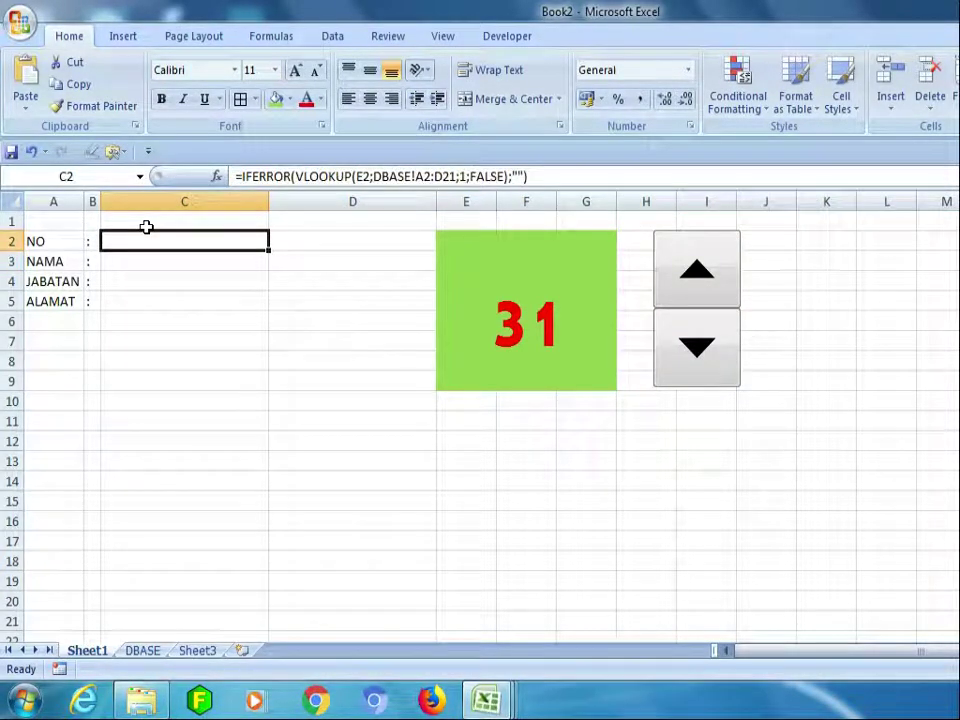
# Set the green merged cell E2 to 1 and left-align the NO result in cell C2.
pyautogui.click(504, 296)
pyautogui.write('1')
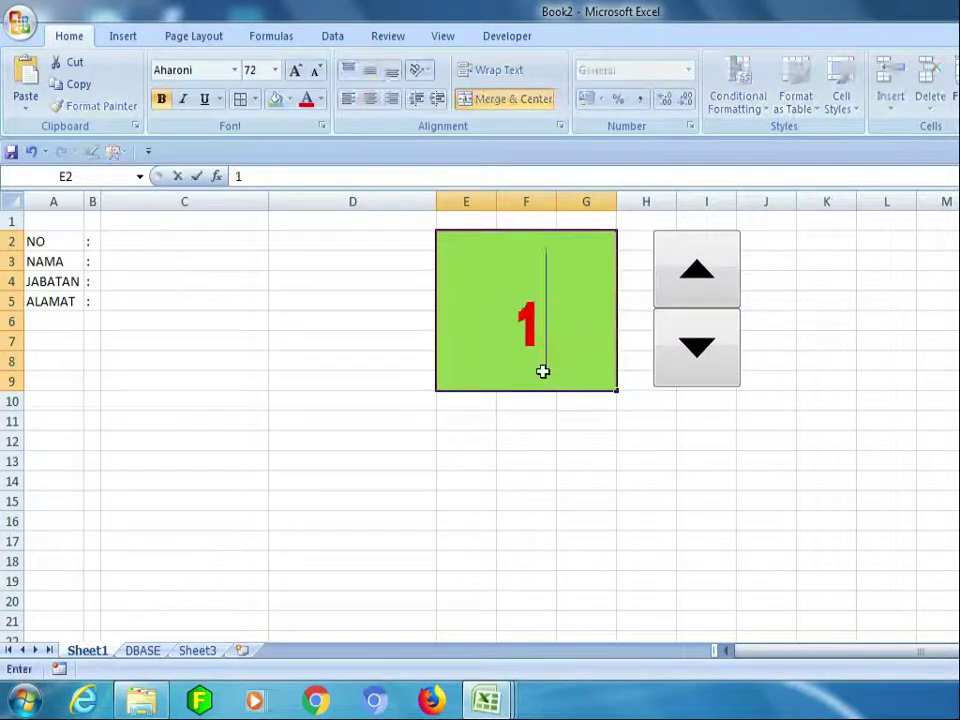
pyautogui.press('Return')
pyautogui.click(182, 241)
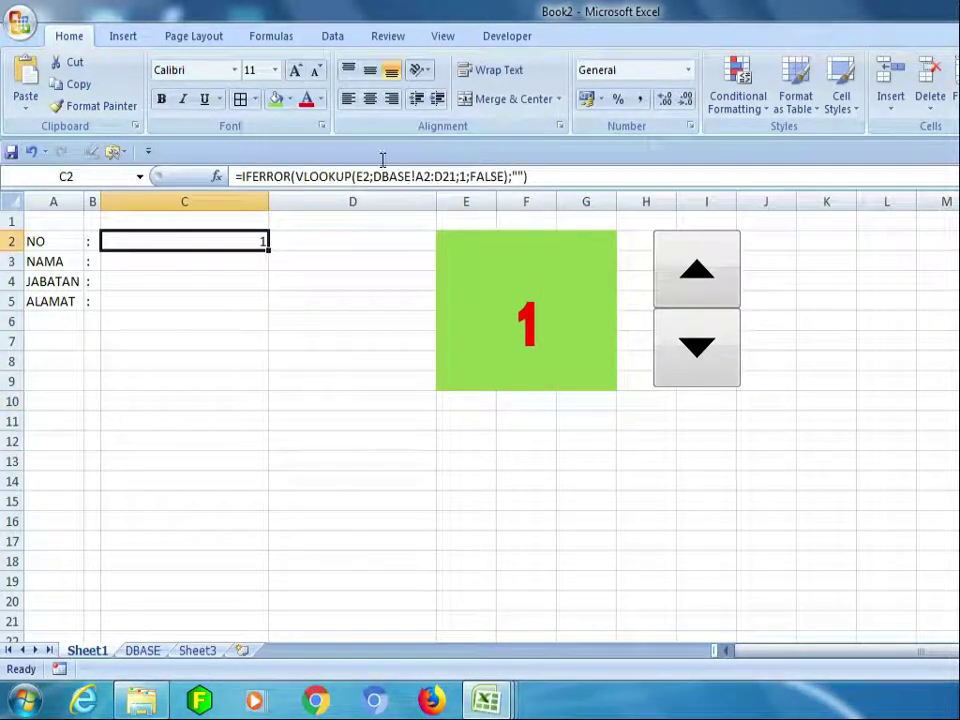
pyautogui.click(348, 98)
pyautogui.click(174, 256)
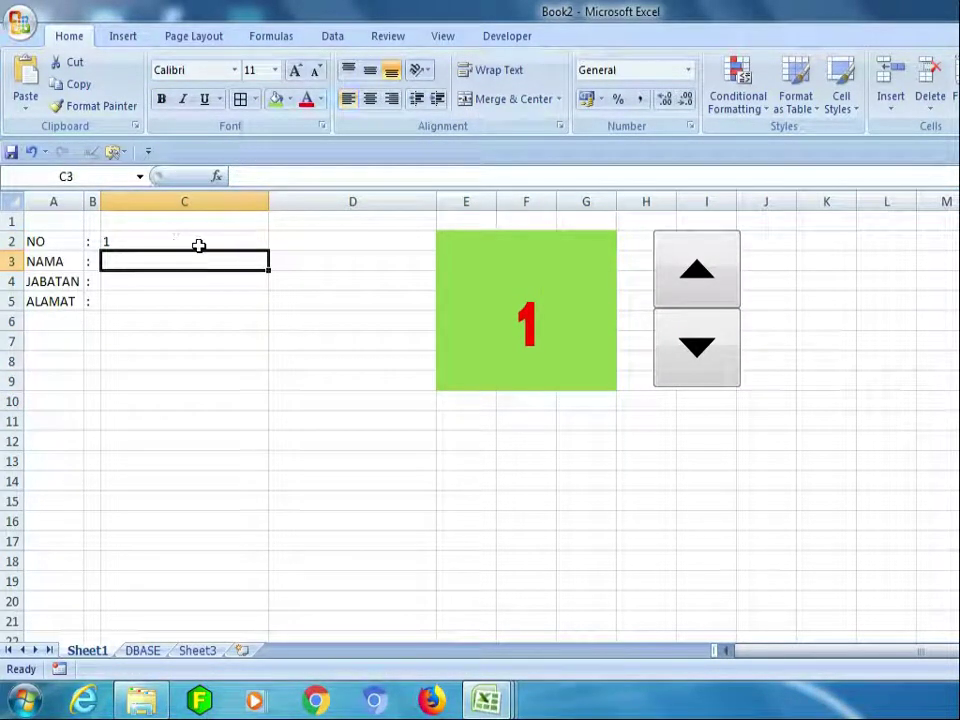
# Test the NO lookup by stepping the spinner up several values and back down to 1.
pyautogui.click(707, 270)
pyautogui.click(707, 270)
pyautogui.click(707, 270)
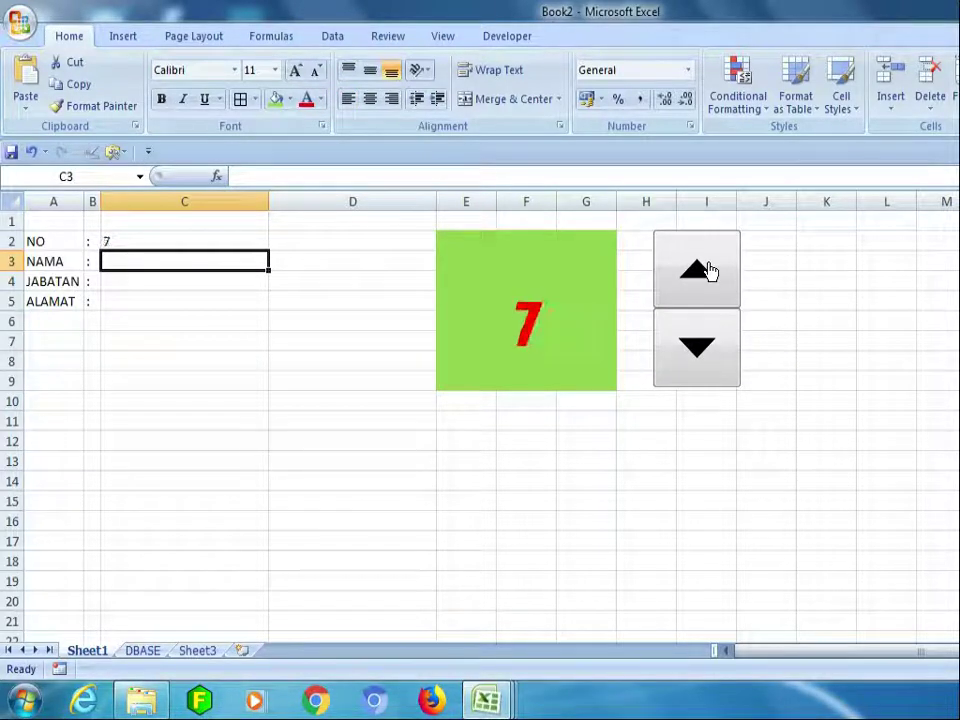
pyautogui.click(707, 268)
pyautogui.click(709, 340)
pyautogui.click(709, 340)
pyautogui.click(709, 340)
pyautogui.click(709, 340)
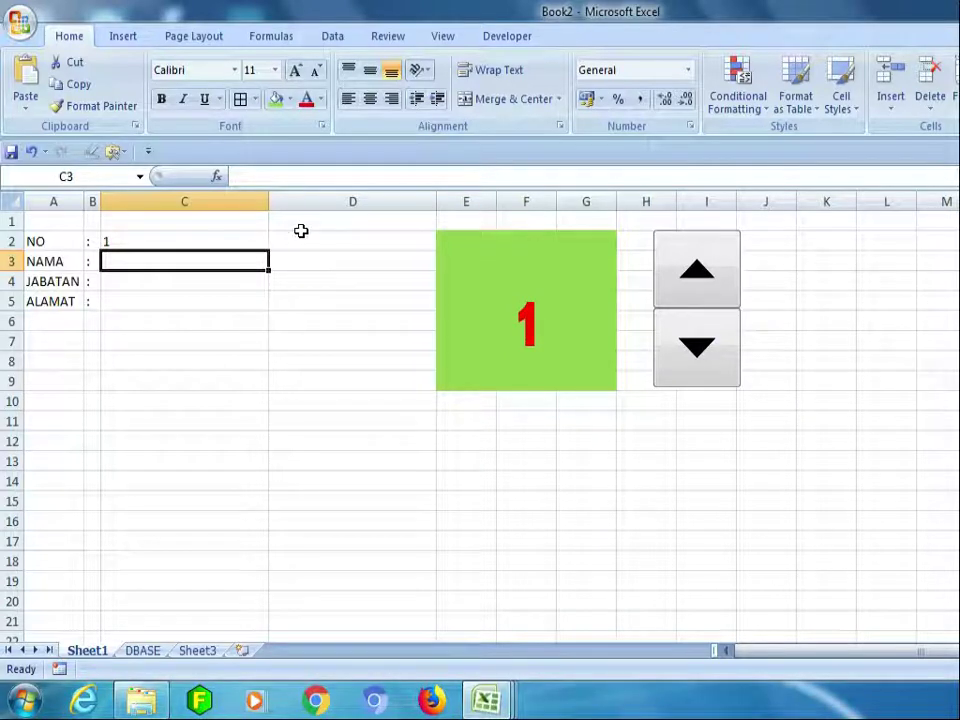
# Copy the formula text of cell C2 and paste it into cell C3 beside NAMA.
pyautogui.press('Up')
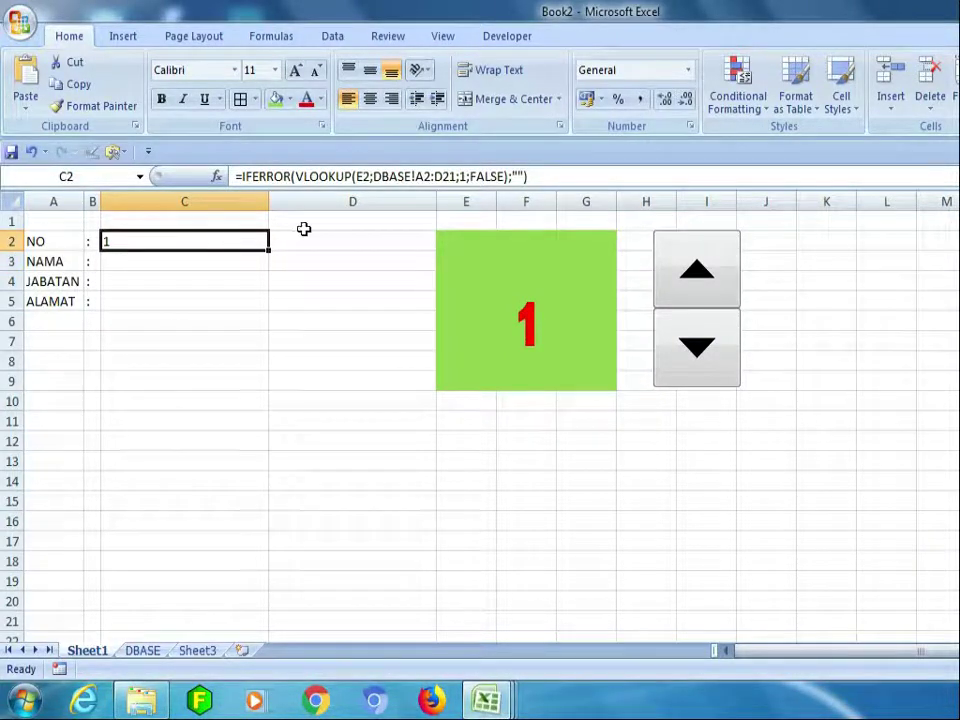
pyautogui.moveTo(549, 176); pyautogui.dragTo(236, 176)
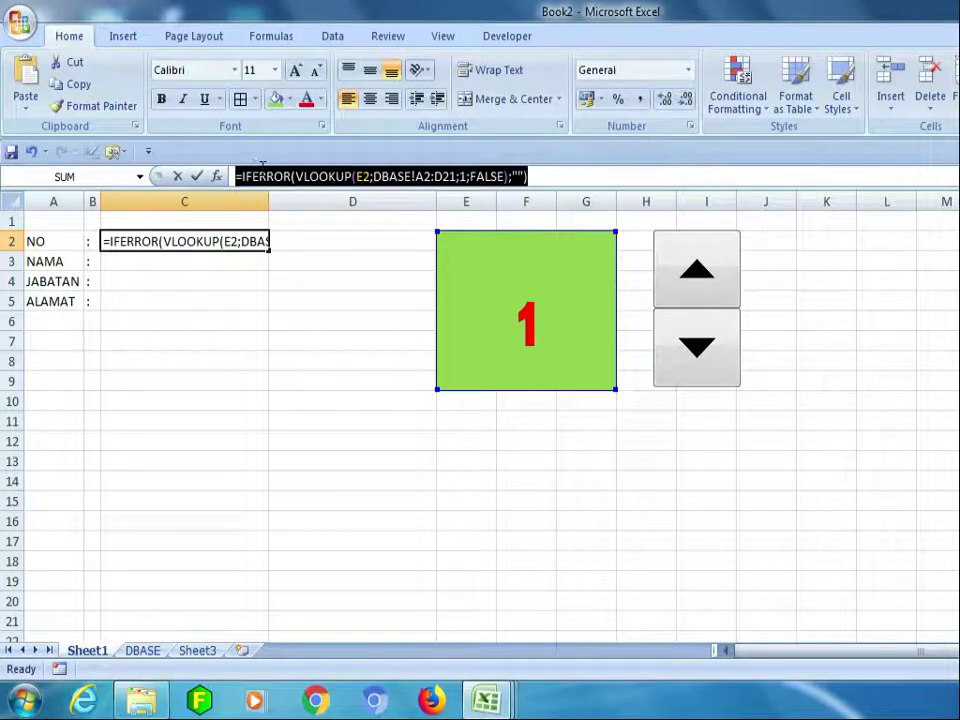
pyautogui.rightClick(265, 176)
pyautogui.click(304, 211)
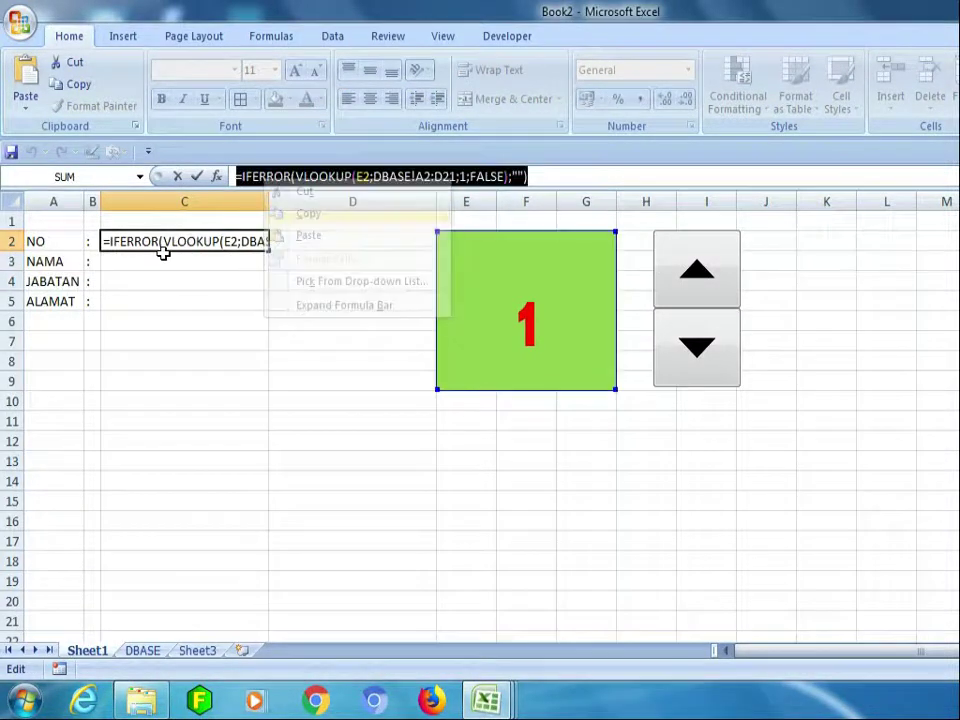
pyautogui.press('Escape')
pyautogui.press('Down')
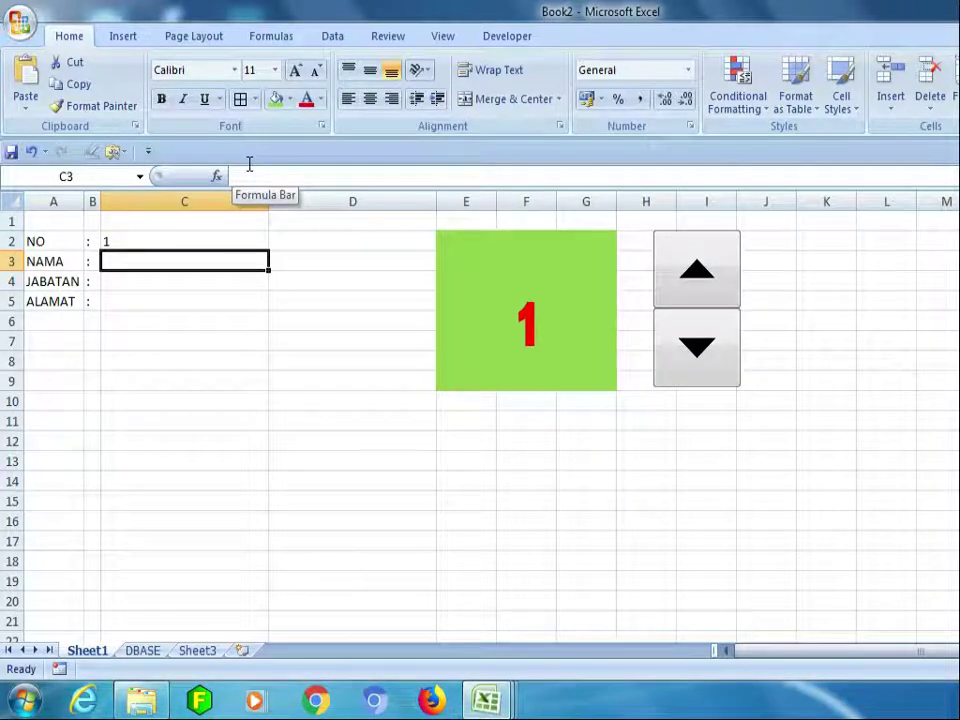
pyautogui.click(24, 68)
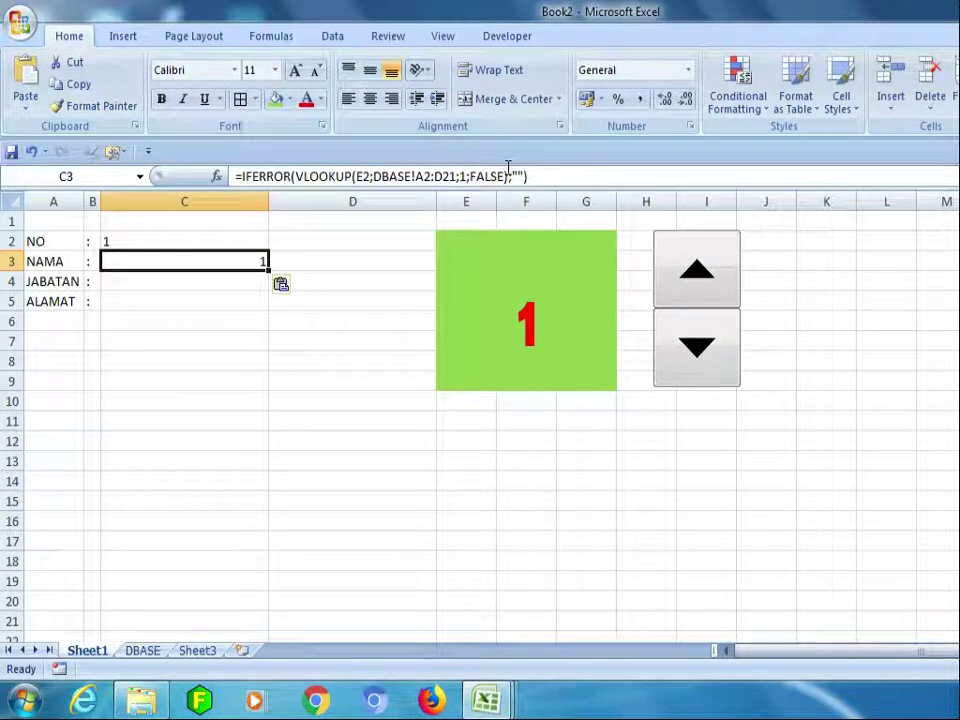
# Set the VLOOKUP column index in the NAMA formula in C3 to 2.
pyautogui.click(467, 165)
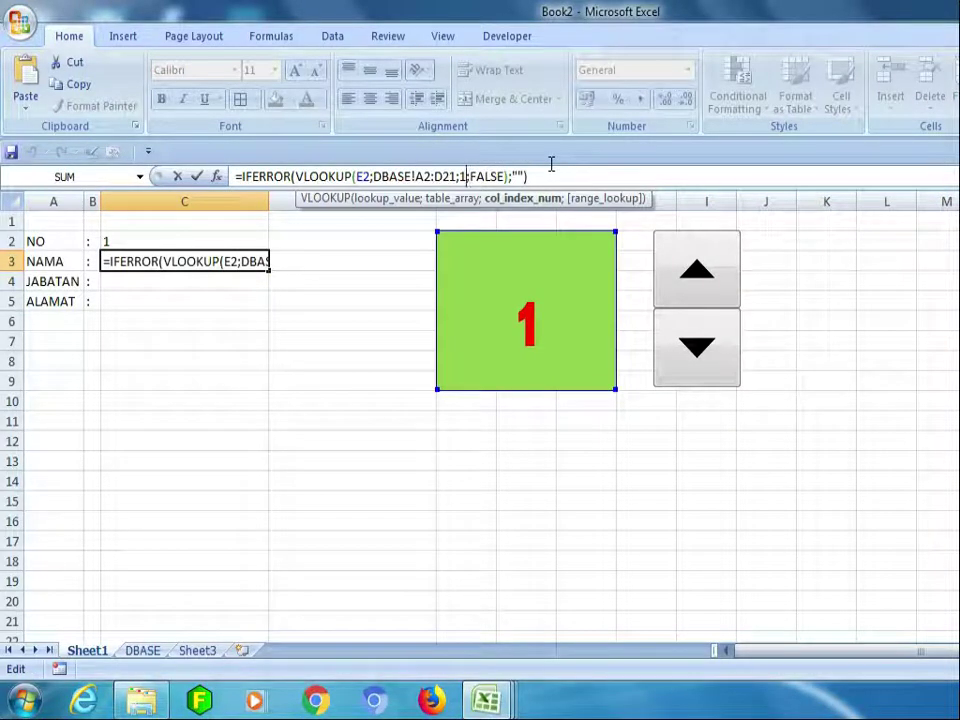
pyautogui.press('BackSpace')
pyautogui.write('2')
pyautogui.press('Return')
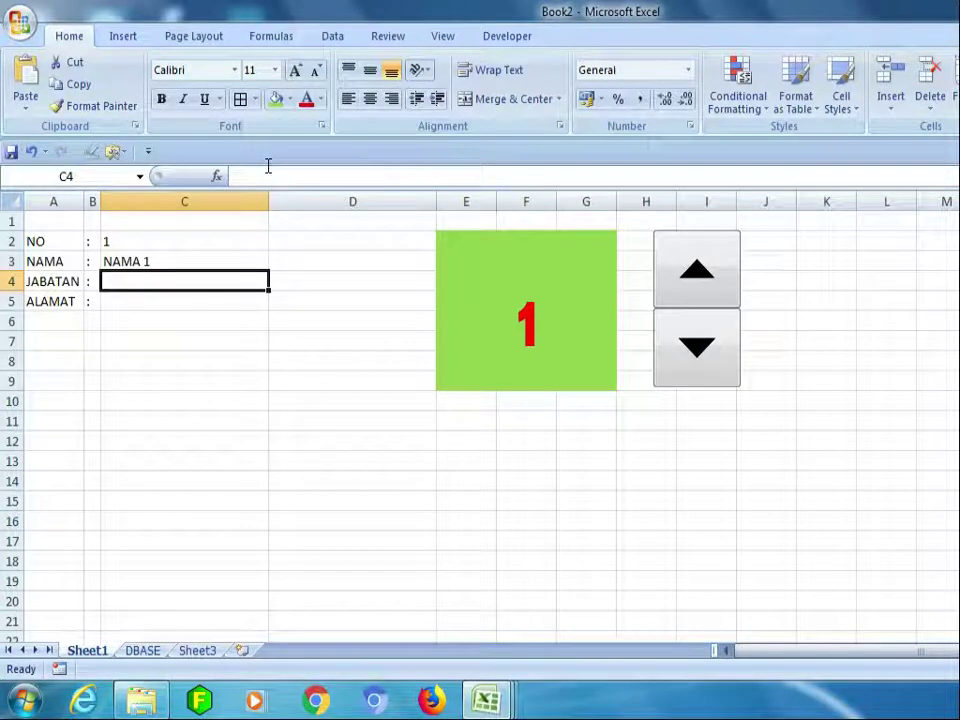
# Paste the copied lookup formula into cell C4 beside JABATAN and set its column index to 3.
pyautogui.doubleClick(206, 289)
pyautogui.click(192, 319)
pyautogui.click(197, 282)
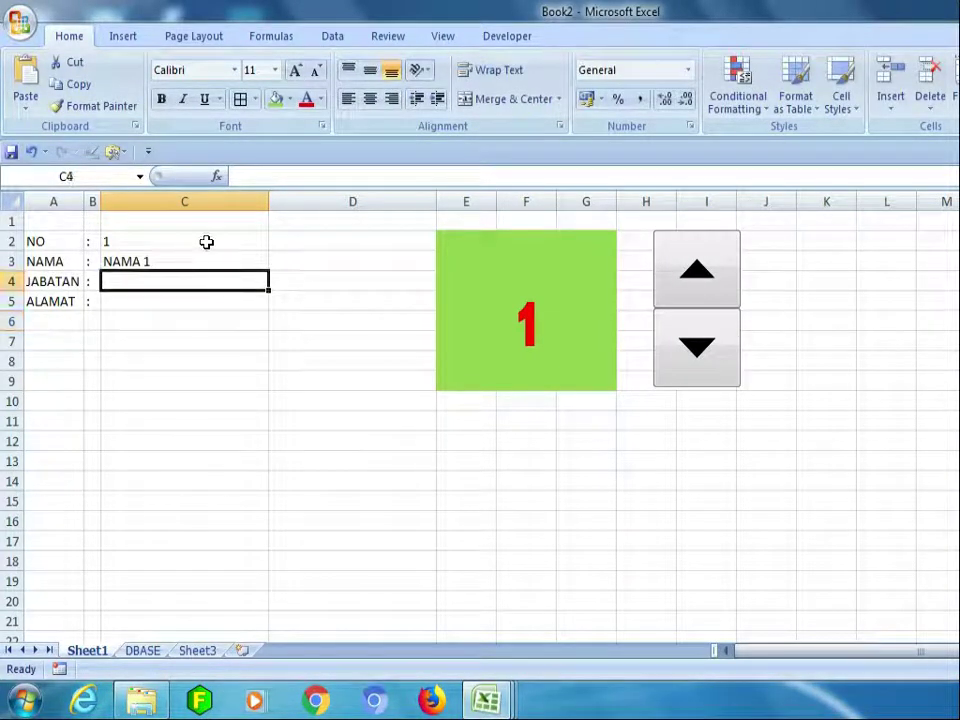
pyautogui.rightClick(197, 281)
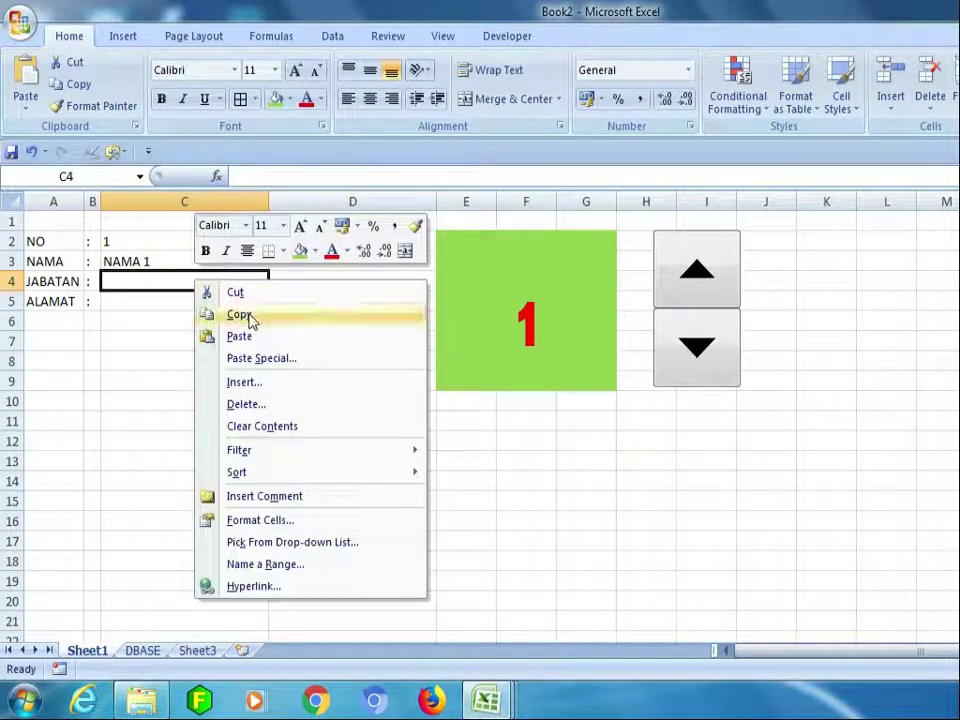
pyautogui.click(232, 336)
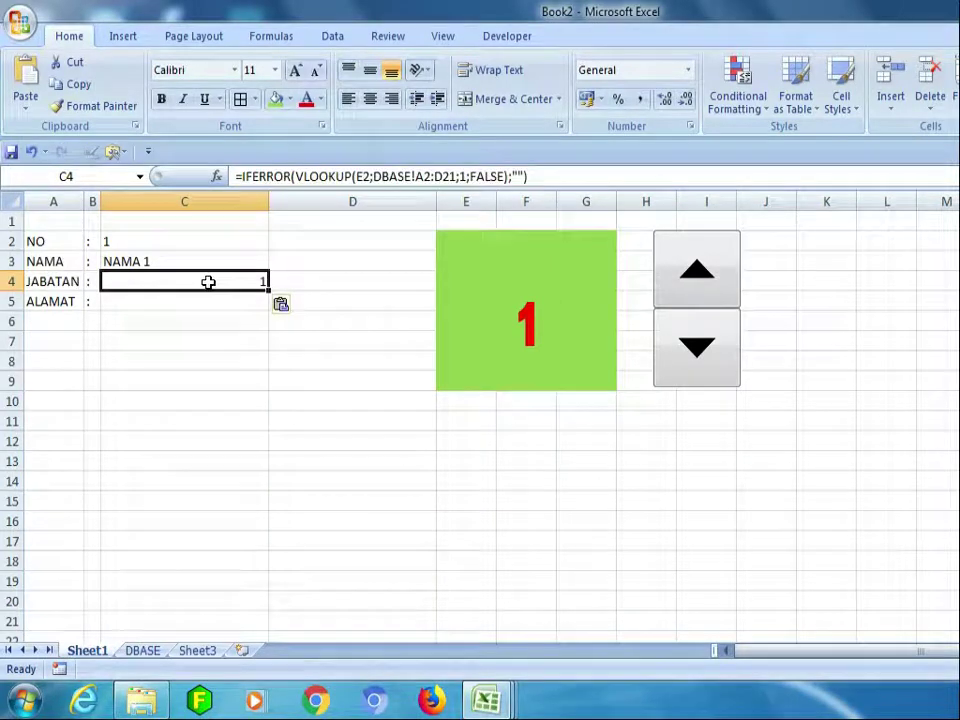
pyautogui.click(465, 175)
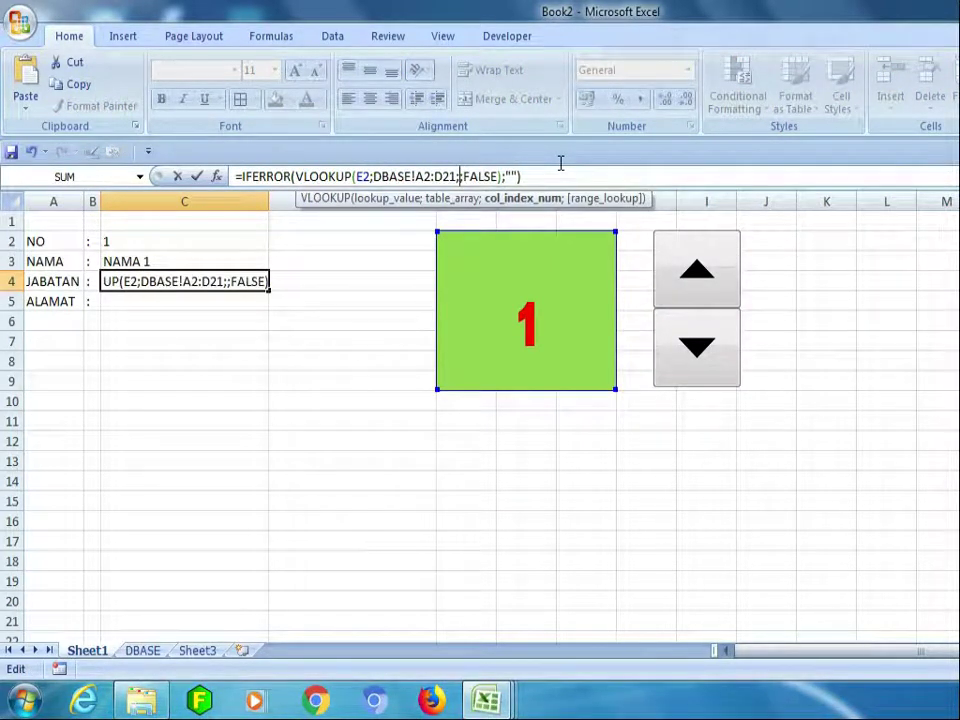
pyautogui.press('BackSpace')
pyautogui.write('3')
pyautogui.press('Return')
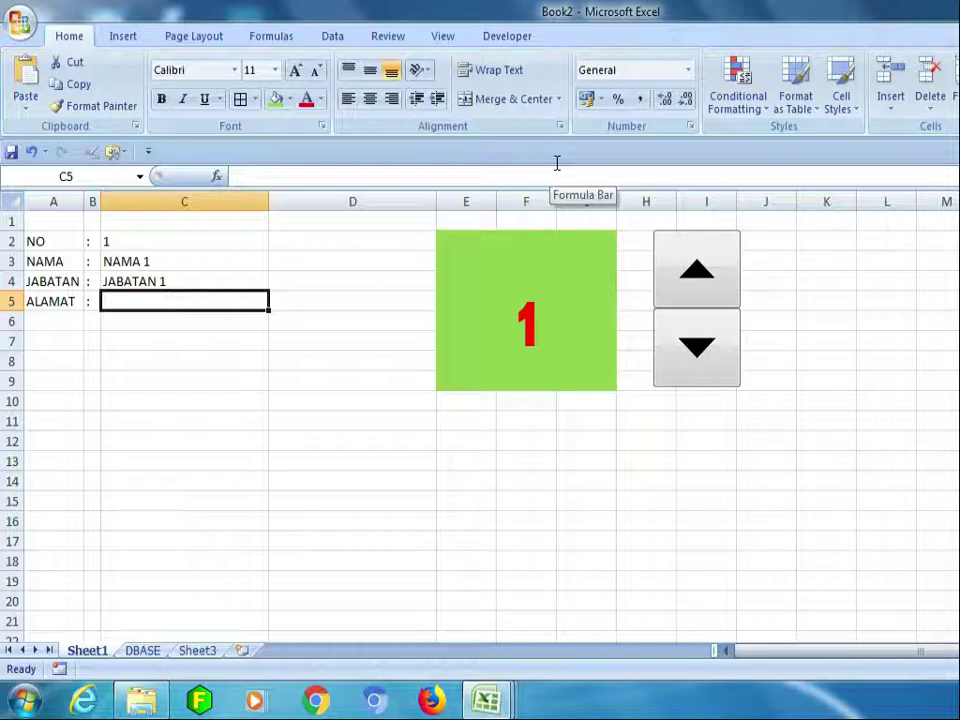
# Paste the copied lookup formula into cell C5 beside ALAMAT and set its column index to 4.
pyautogui.click(336, 166)
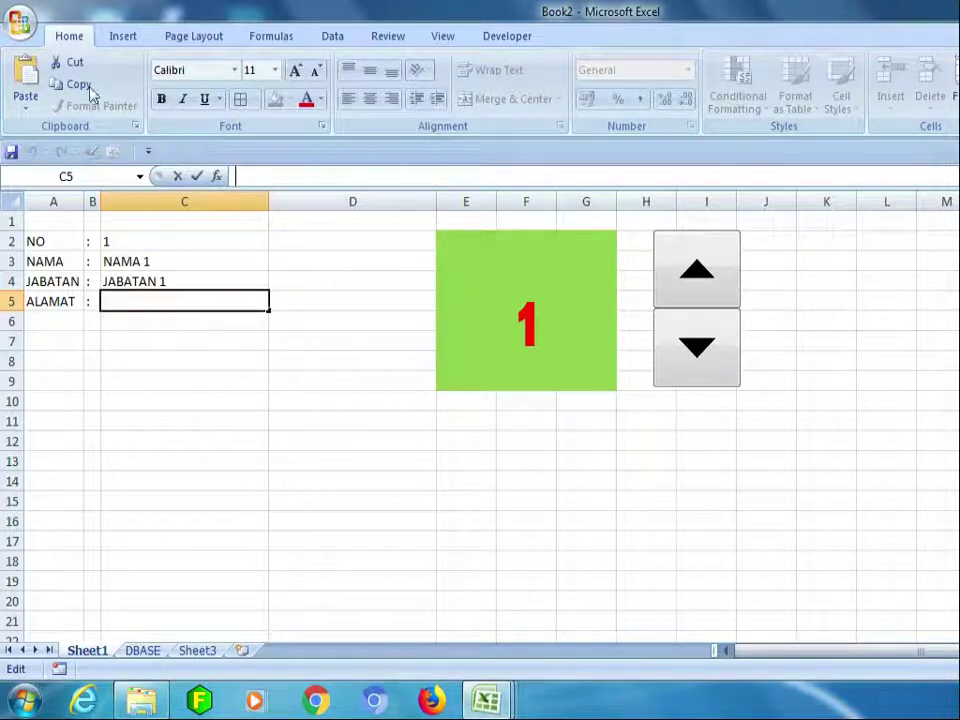
pyautogui.click(25, 85)
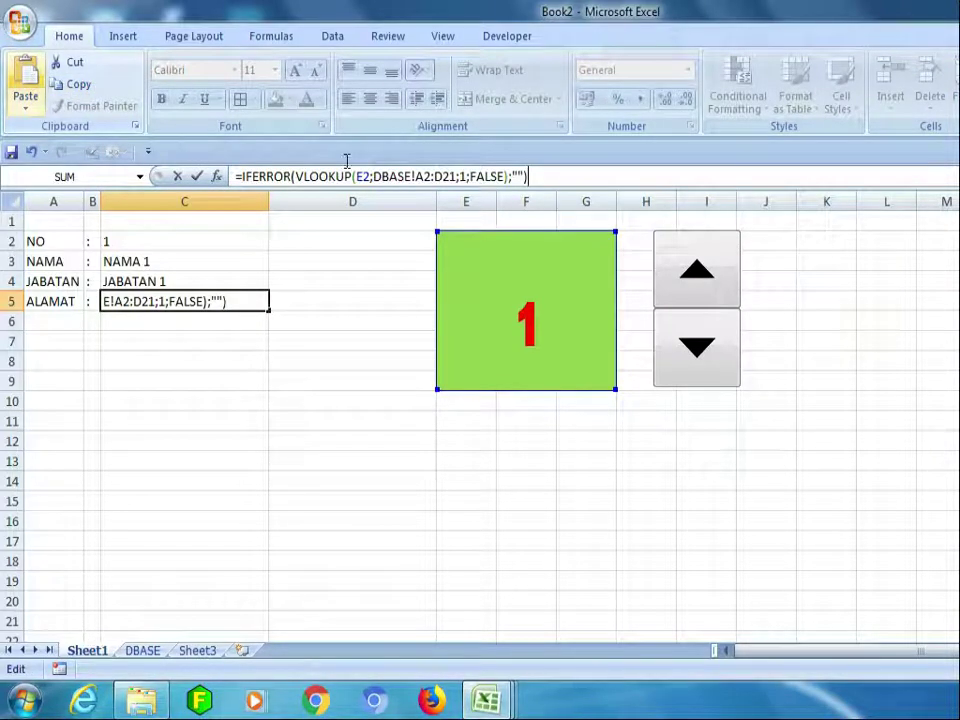
pyautogui.click(465, 165)
pyautogui.press('BackSpace')
pyautogui.write('4')
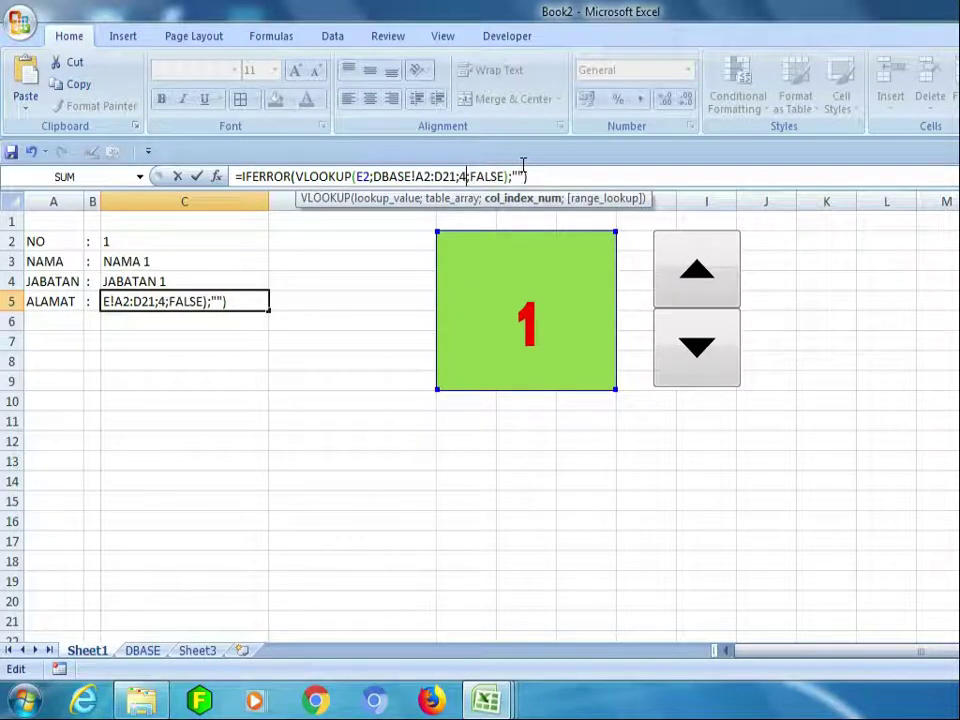
pyautogui.press('Return')
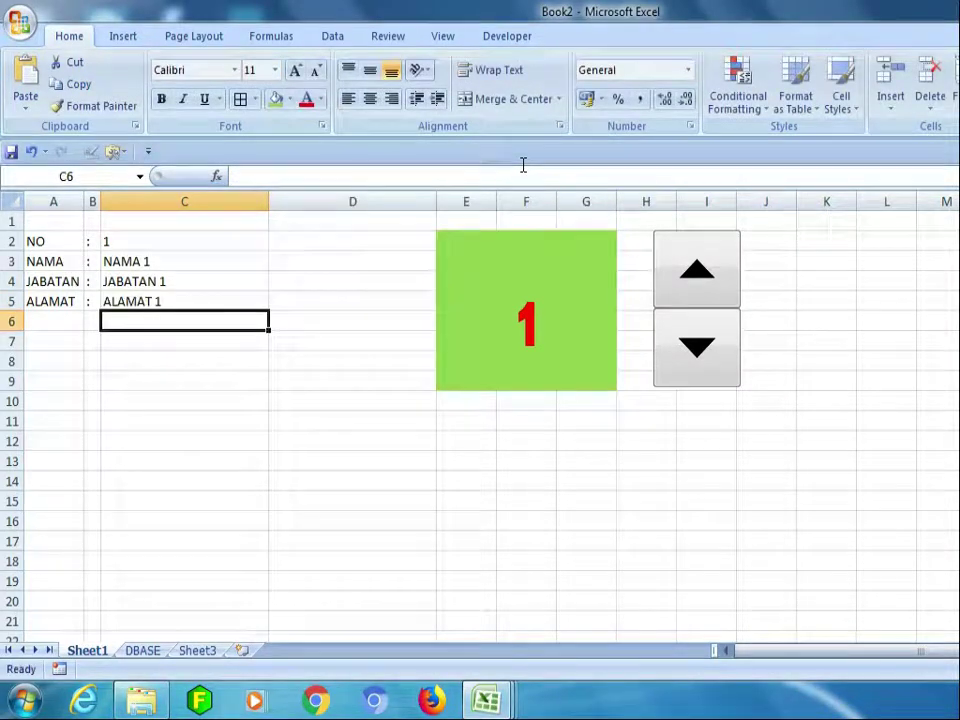
# Step the spinner up to 17 to test all four lookup results.
pyautogui.click(688, 262)
pyautogui.click(688, 262)
pyautogui.click(688, 262)
pyautogui.click(688, 262)
pyautogui.click(688, 262)
pyautogui.click(688, 262)
pyautogui.click(688, 262)
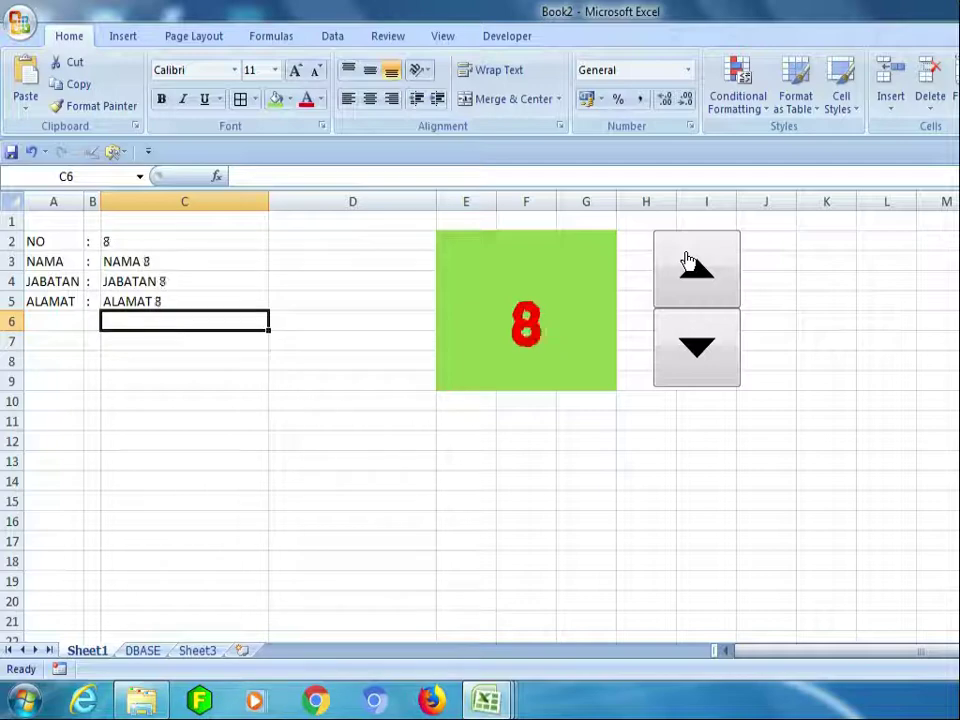
pyautogui.click(688, 262)
pyautogui.click(688, 262)
pyautogui.click(688, 262)
pyautogui.click(688, 262)
pyautogui.click(688, 262)
pyautogui.click(688, 262)
pyautogui.click(688, 262)
pyautogui.click(688, 262)
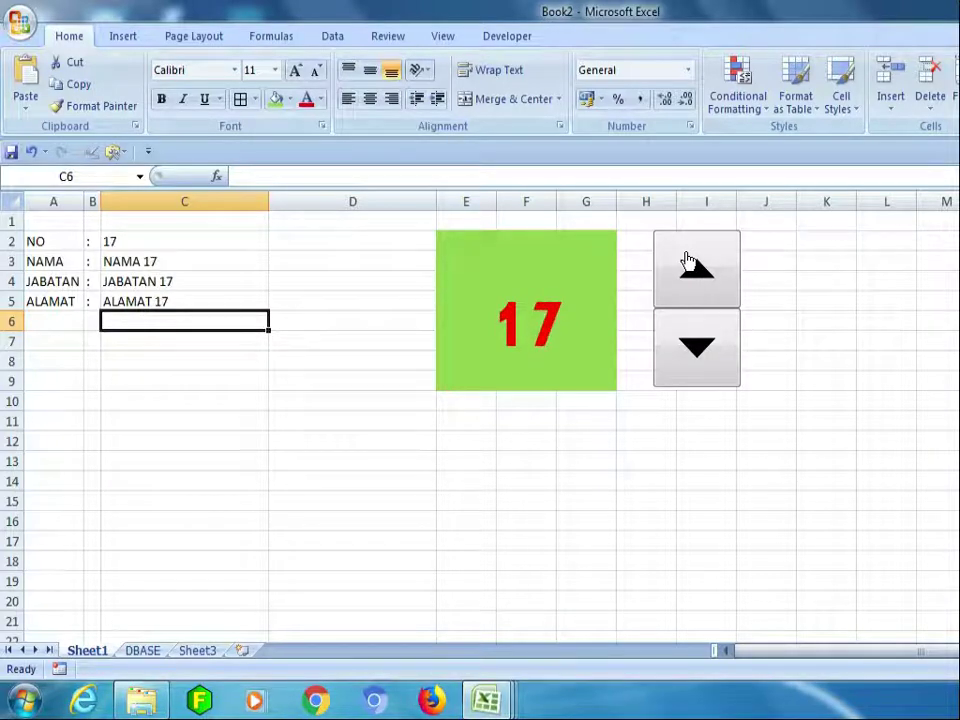
# Step the spinner up to 22 to test the lookups beyond the last DBASE record.
pyautogui.click(688, 262)
pyautogui.click(688, 262)
pyautogui.click(688, 262)
pyautogui.click(688, 262)
pyautogui.click(688, 262)
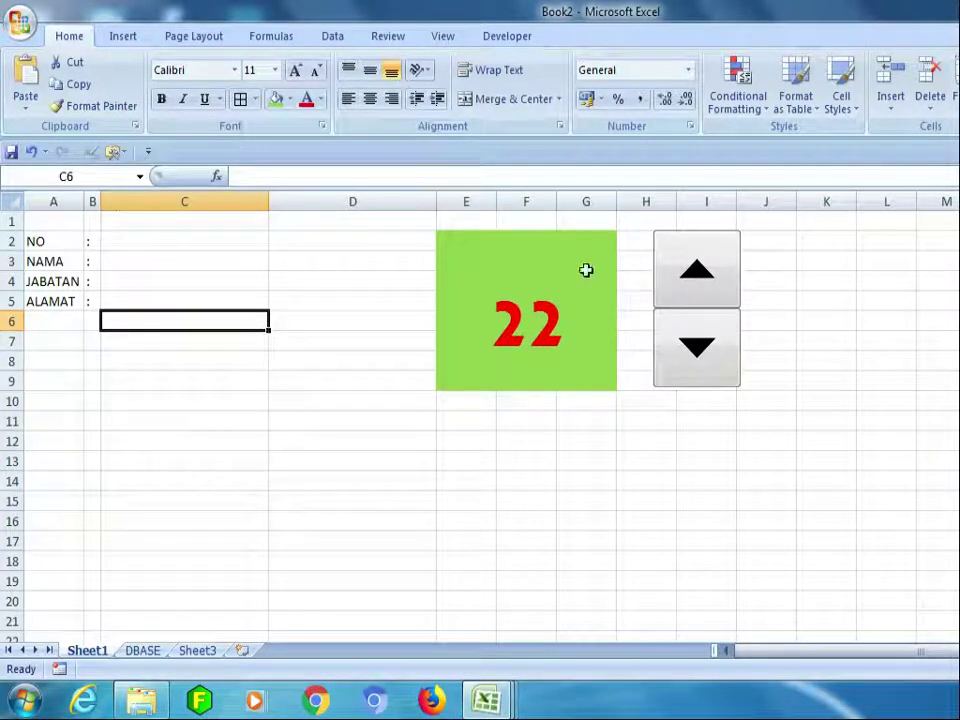
# Step the spinner down to 15 to test the lookups within the DBASE range.
pyautogui.click(706, 322)
pyautogui.click(706, 322)
pyautogui.click(706, 322)
pyautogui.click(706, 322)
pyautogui.click(706, 322)
pyautogui.click(706, 322)
pyautogui.click(706, 322)
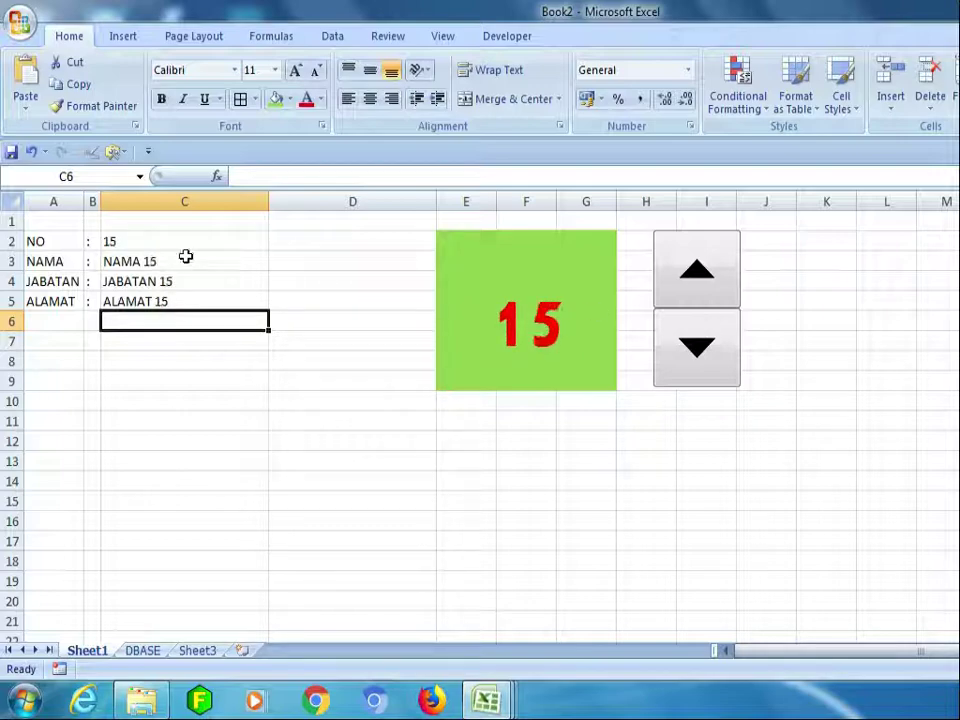
# Apply an outside border around the lookup block A2:C7.
pyautogui.moveTo(40, 242); pyautogui.dragTo(253, 320)
pyautogui.click(255, 99)
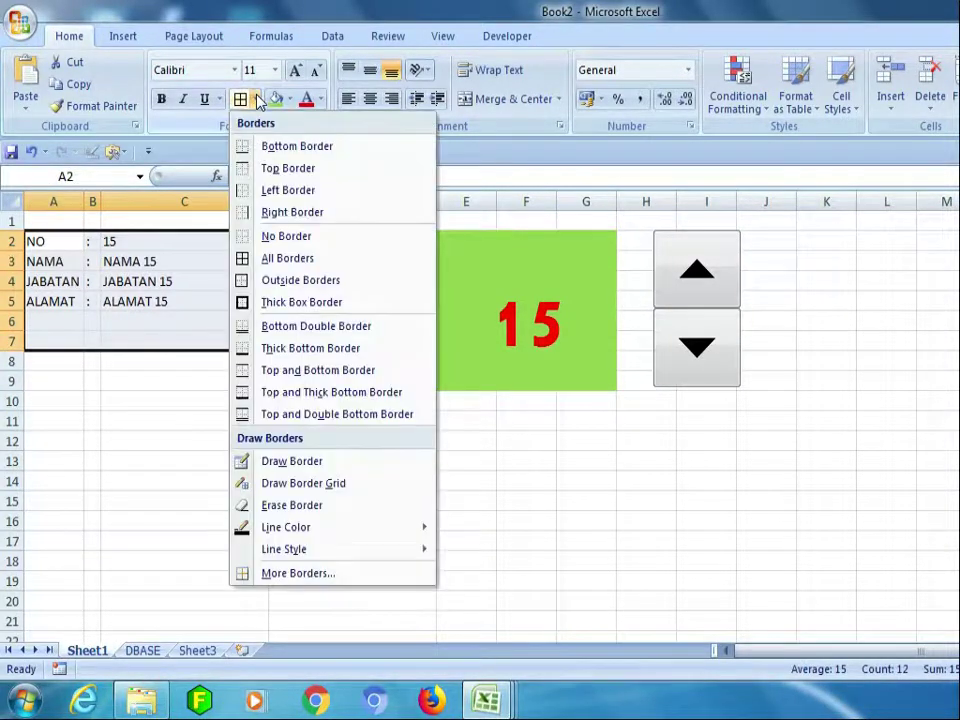
pyautogui.click(289, 271)
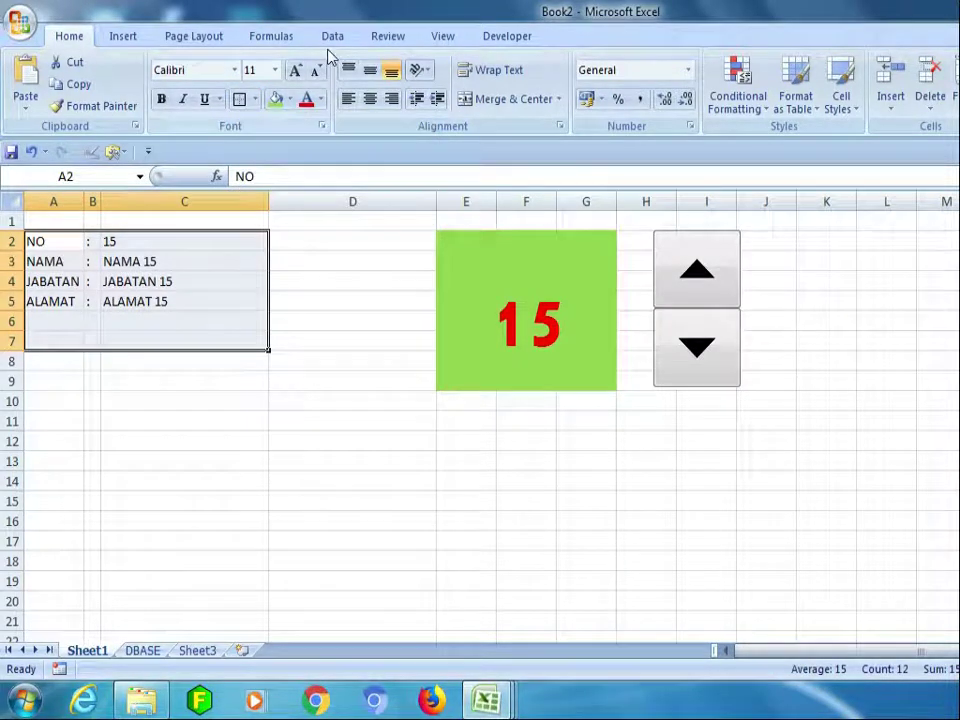
# Turn off the gridlines on Sheet1.
pyautogui.click(397, 38)
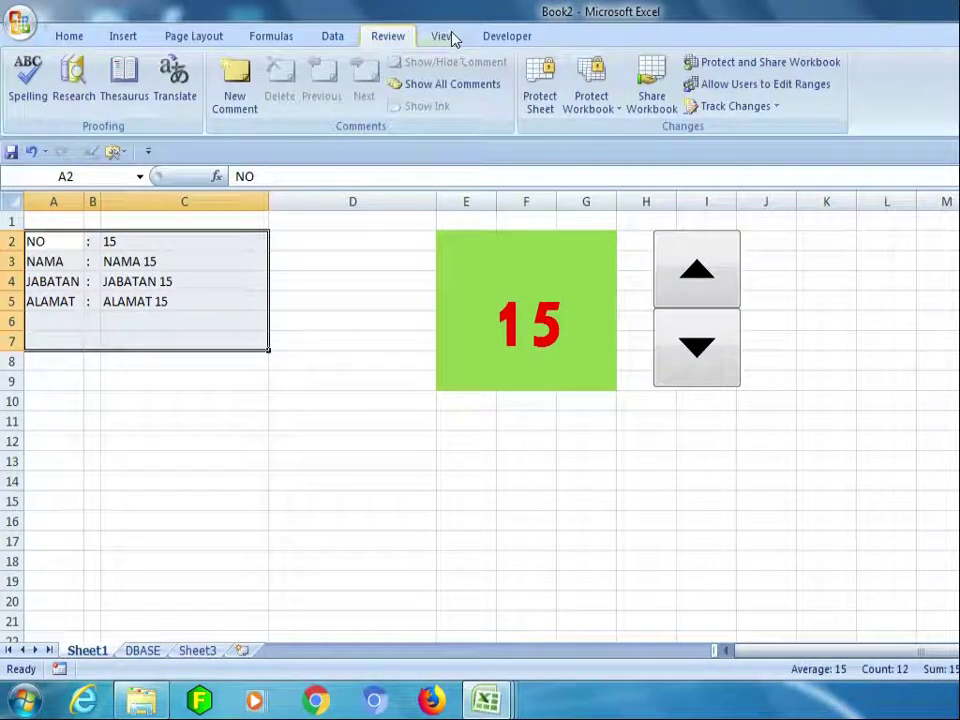
pyautogui.click(452, 37)
pyautogui.click(389, 63)
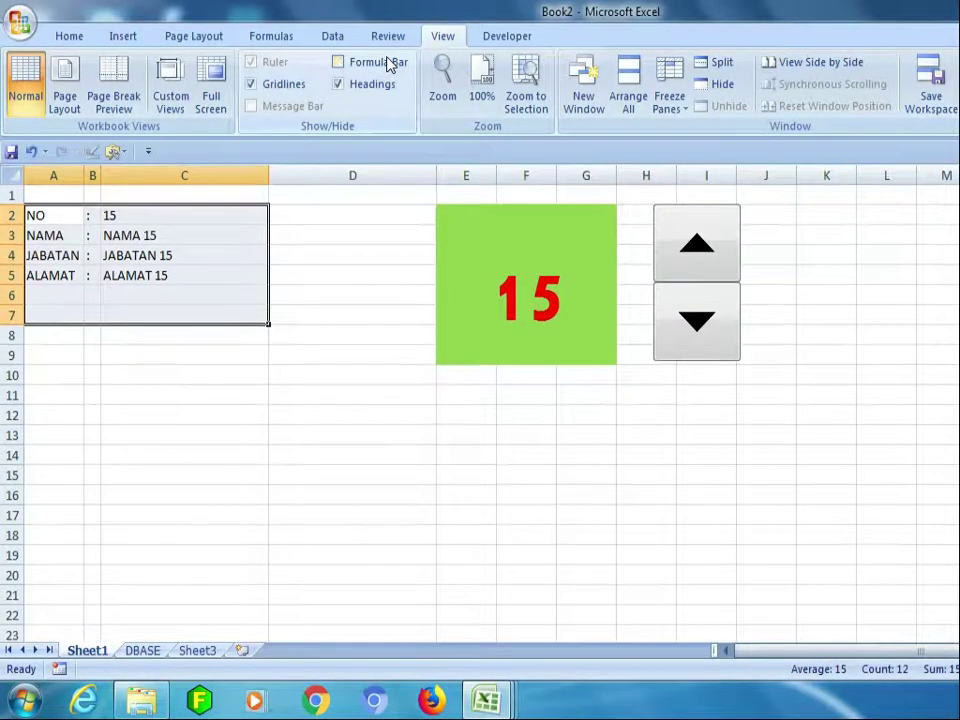
pyautogui.click(285, 84)
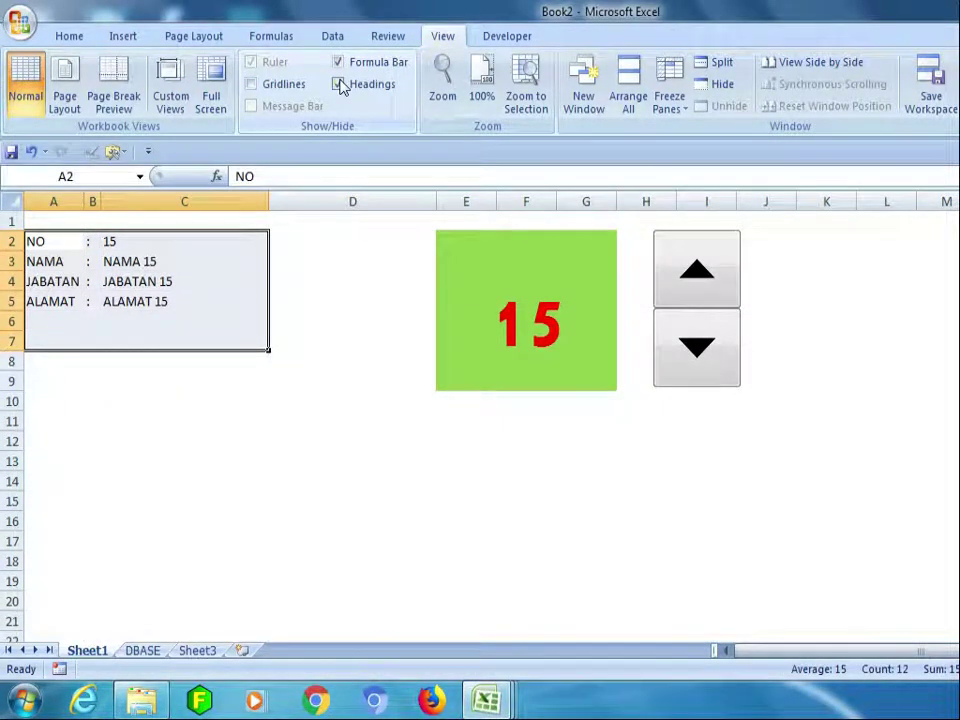
pyautogui.click(302, 258)
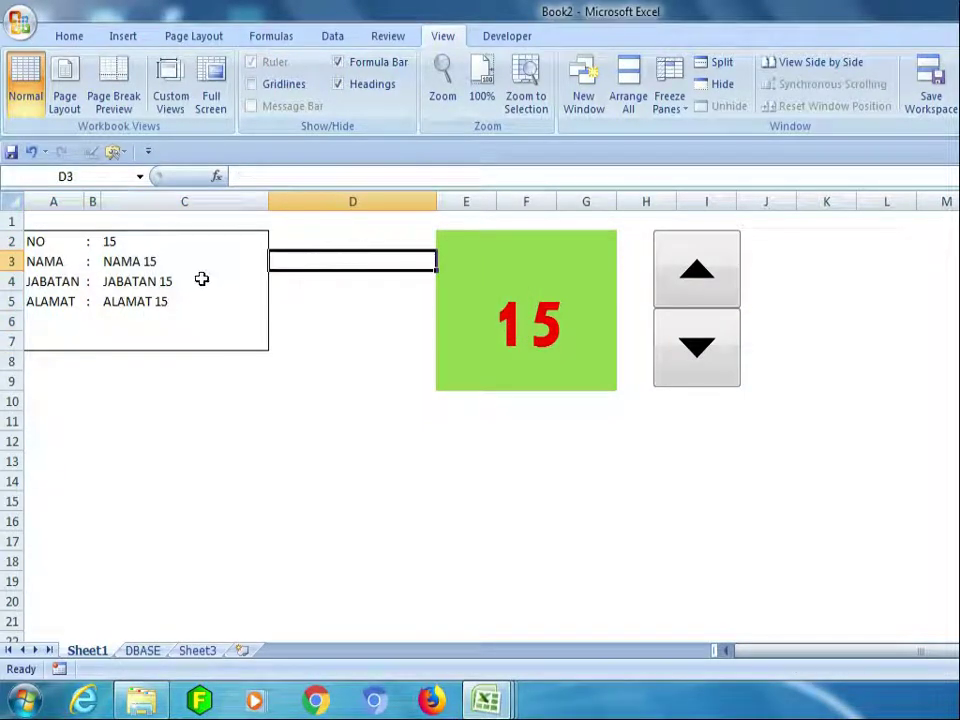
# Check the result cells in the bordered block and compare them with the source table on the DBASE sheet.
pyautogui.click(200, 279)
pyautogui.click(184, 260)
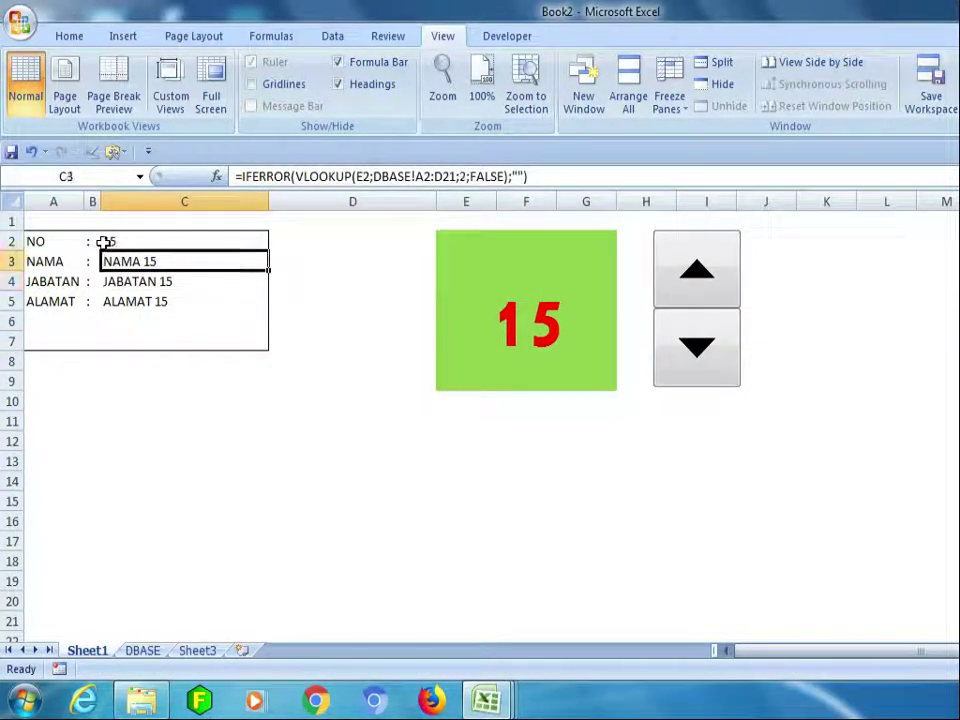
pyautogui.click(40, 241)
pyautogui.click(118, 318)
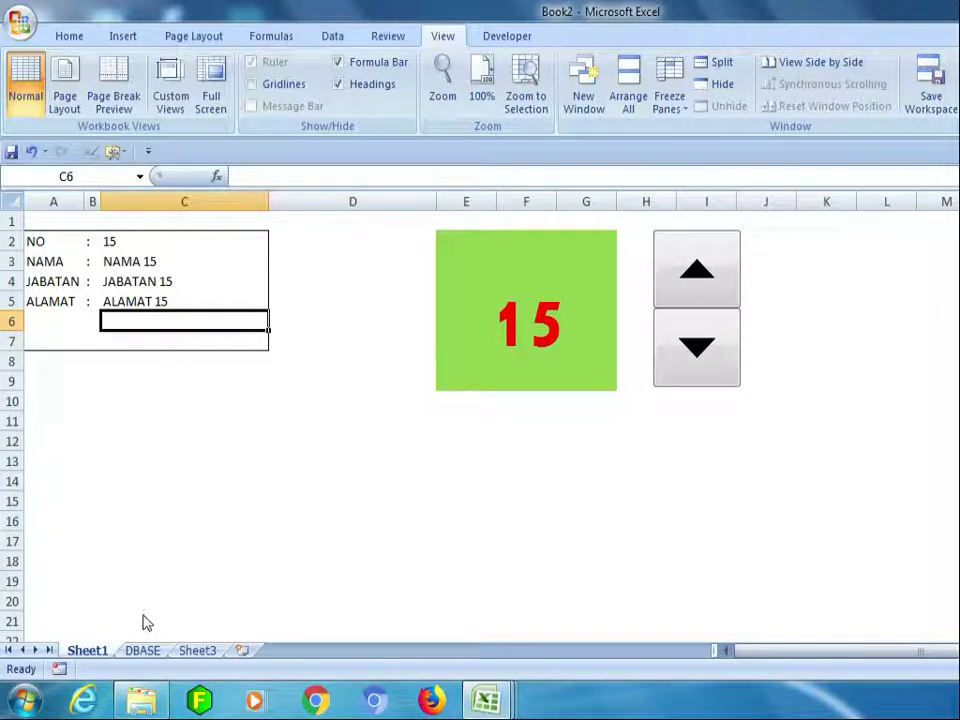
pyautogui.hotkey('ctrl', 'pagedown')
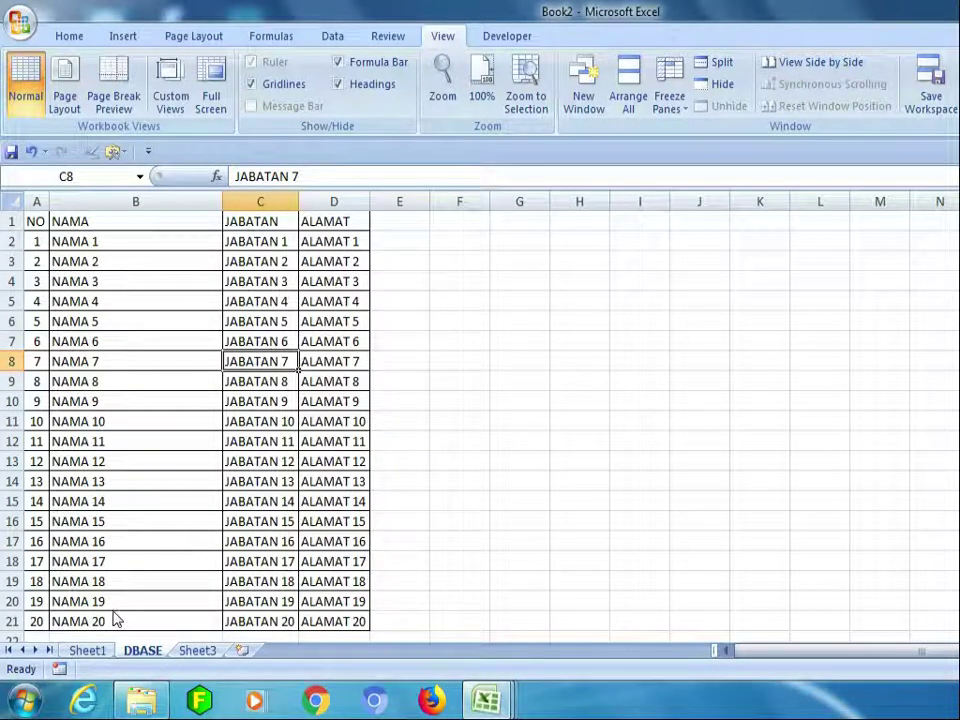
pyautogui.hotkey('ctrl', 'pageup')
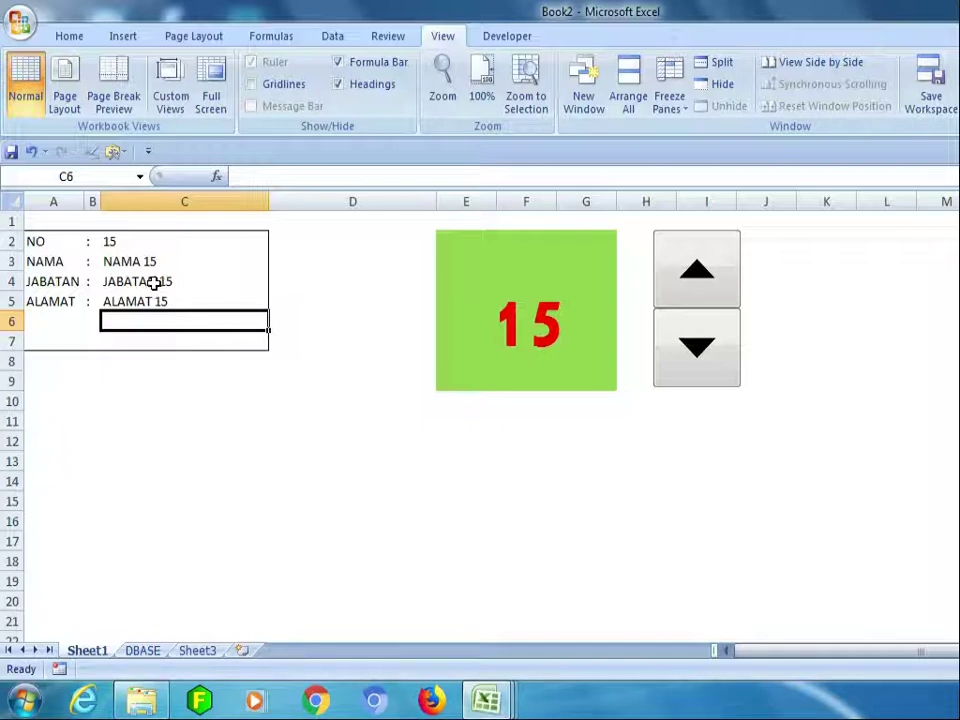
# Merge cells C5:C7 beside ALAMAT and align the merged cell's text left and top.
pyautogui.moveTo(154, 300); pyautogui.dragTo(156, 340)
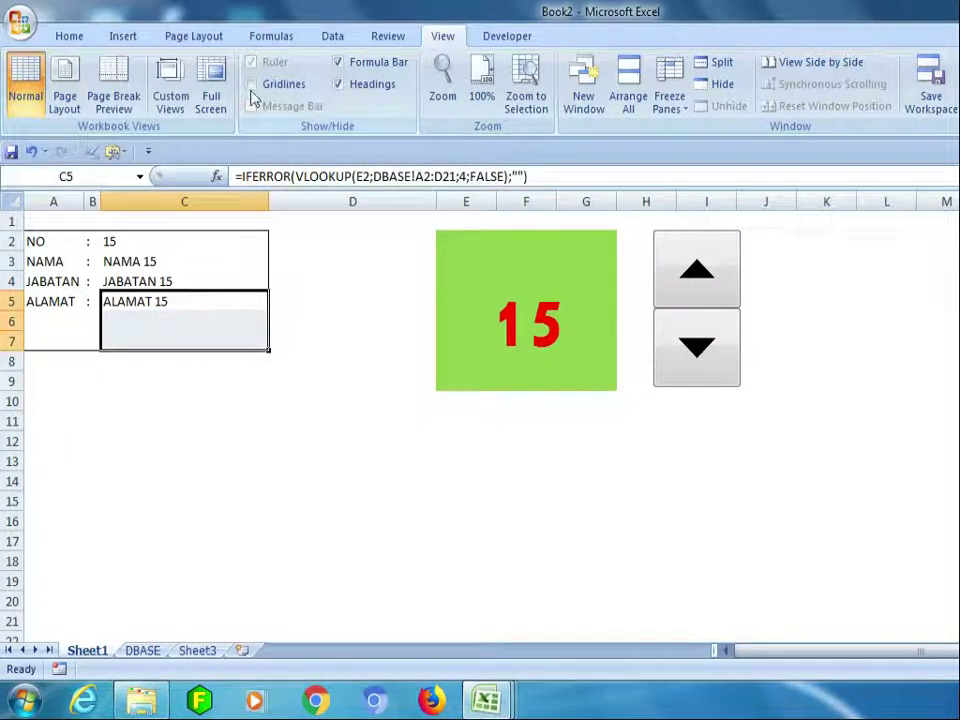
pyautogui.scroll(6, 289, 64)
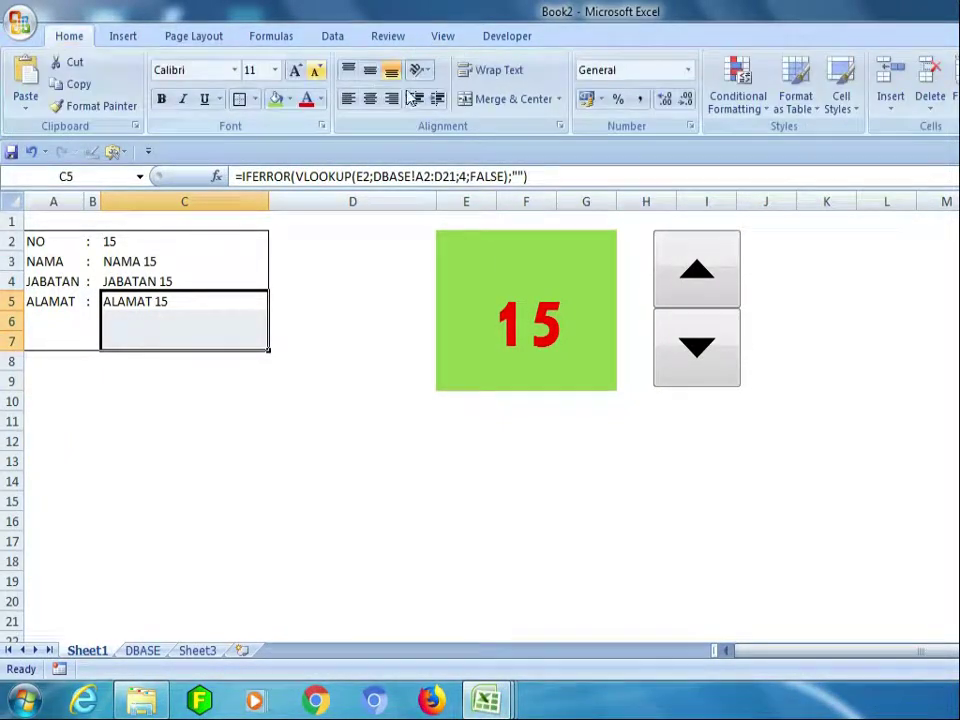
pyautogui.click(482, 98)
pyautogui.click(348, 97)
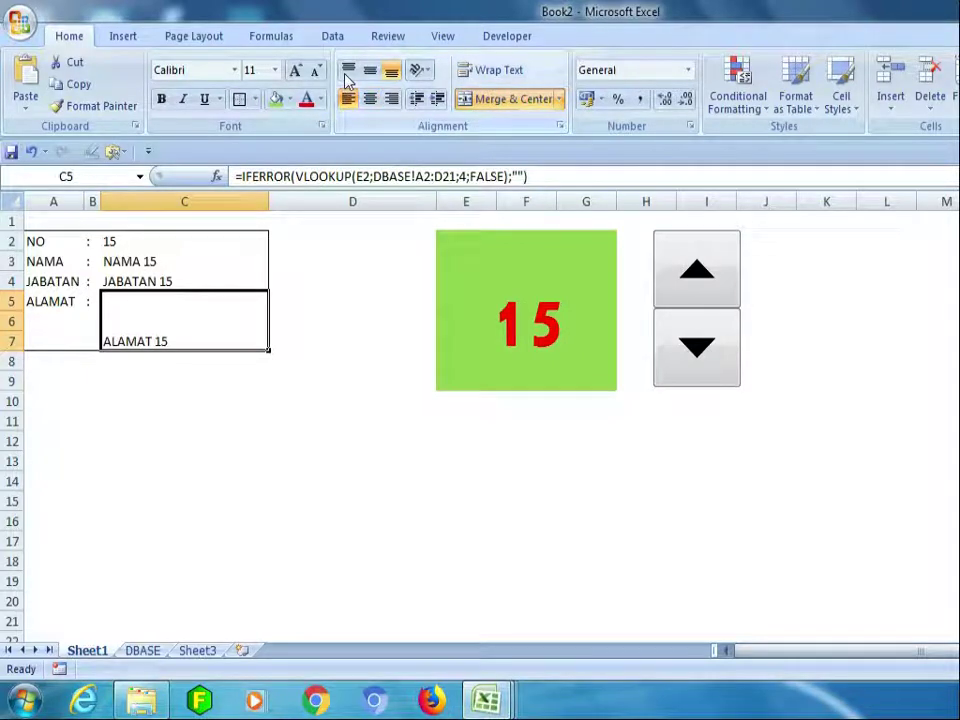
pyautogui.click(348, 70)
pyautogui.click(278, 340)
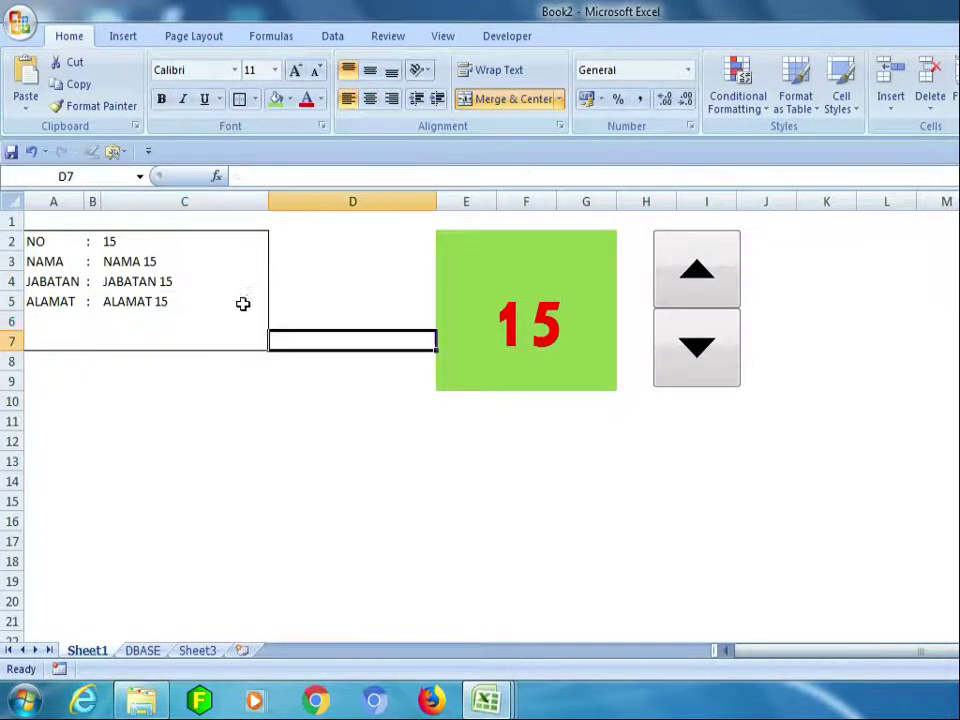
pyautogui.click(199, 303)
# Append "PANJANG SEKALI PANJANG" to the ALAMAT 1 entry in D2 on the DBASE sheet and autofit column D.
pyautogui.click(142, 650)
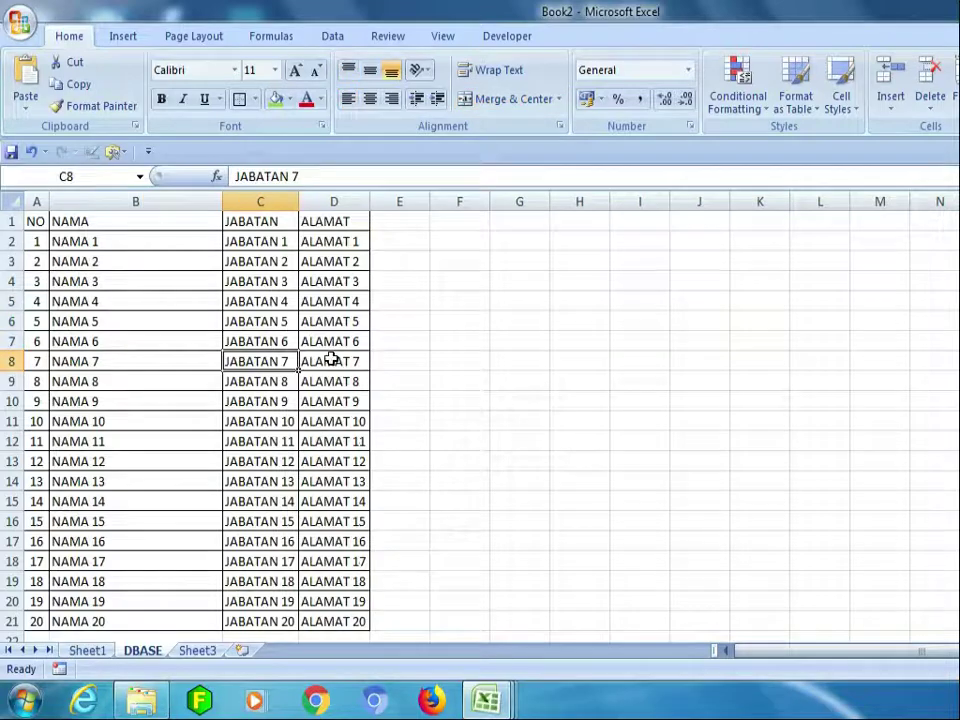
pyautogui.doubleClick(354, 234)
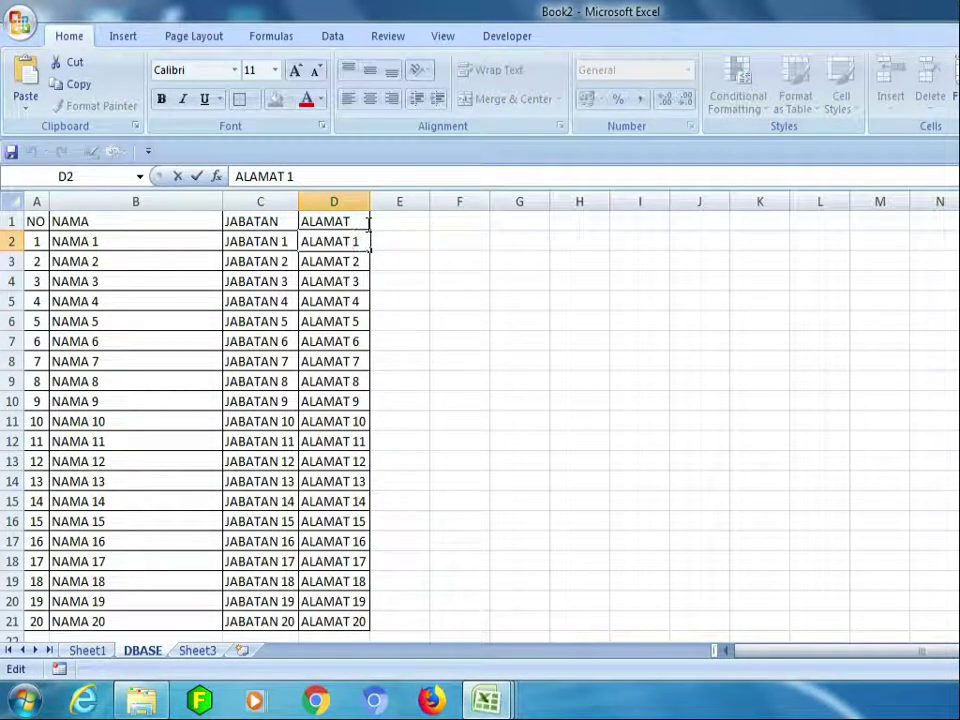
pyautogui.write('PANJANG SEKALI')
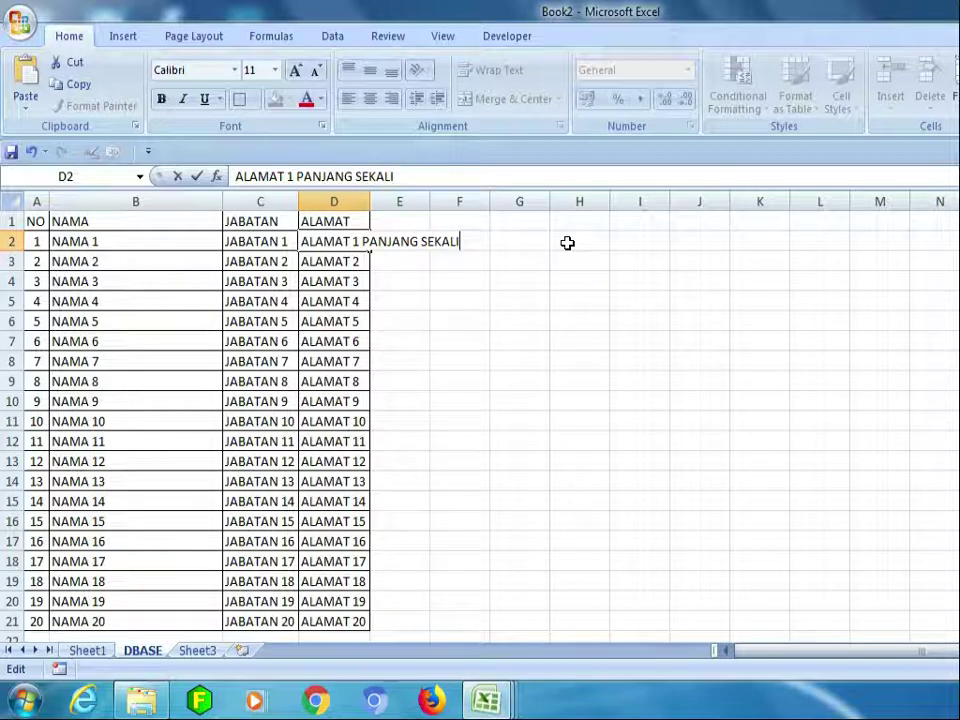
pyautogui.write('ANJANG')
pyautogui.press('Return')
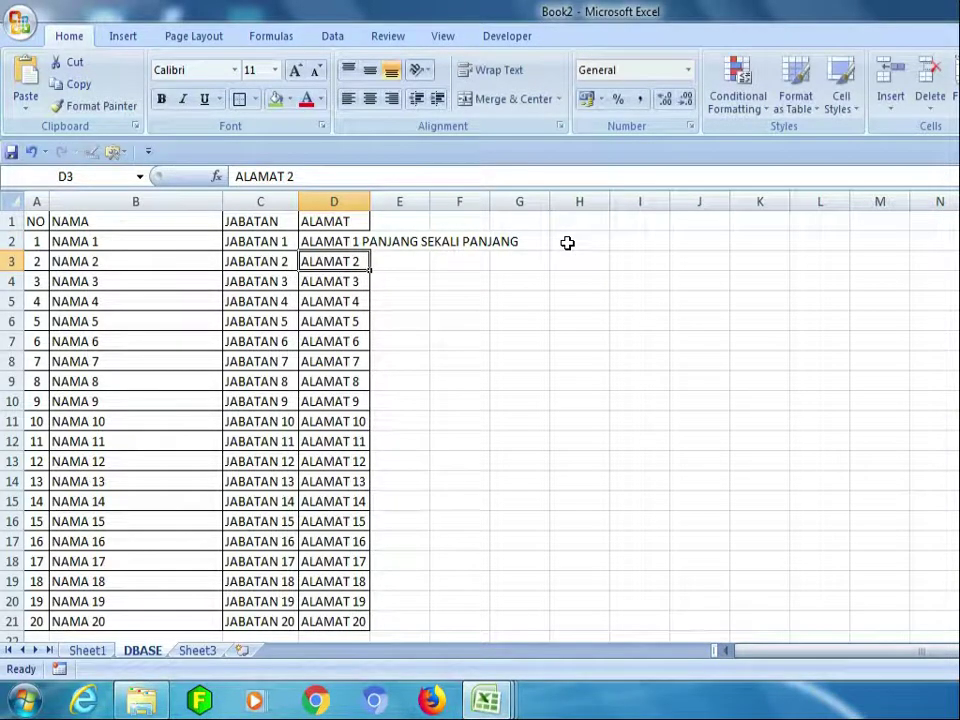
pyautogui.click(364, 201)
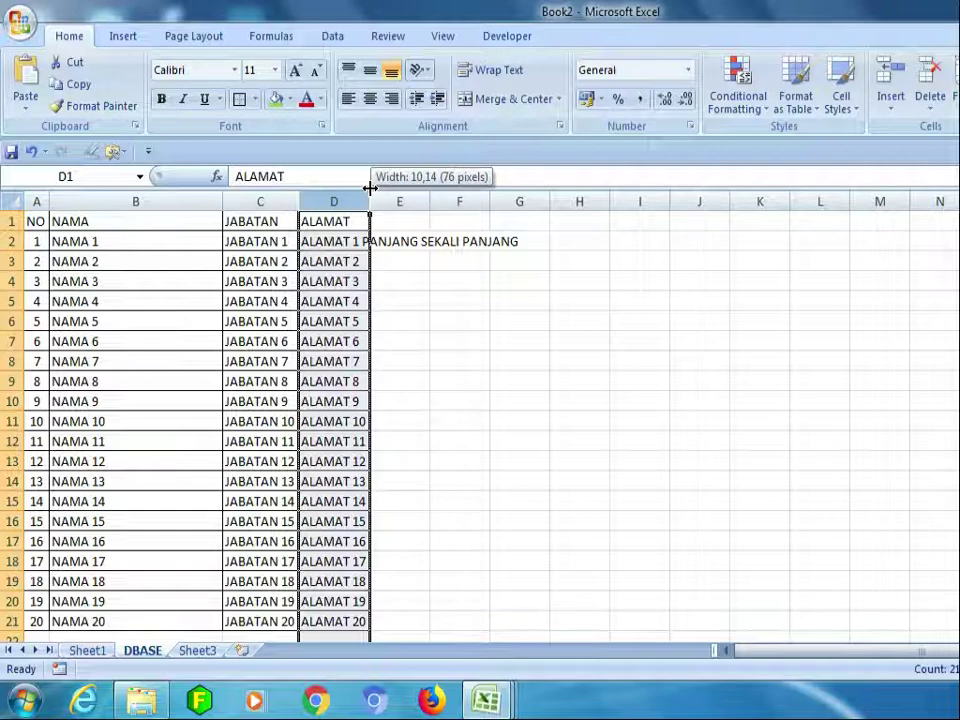
pyautogui.doubleClick(369, 201)
# Enter 1 in the green merged cell E2 on Sheet1 to look up the record with the lengthened address.
pyautogui.click(87, 650)
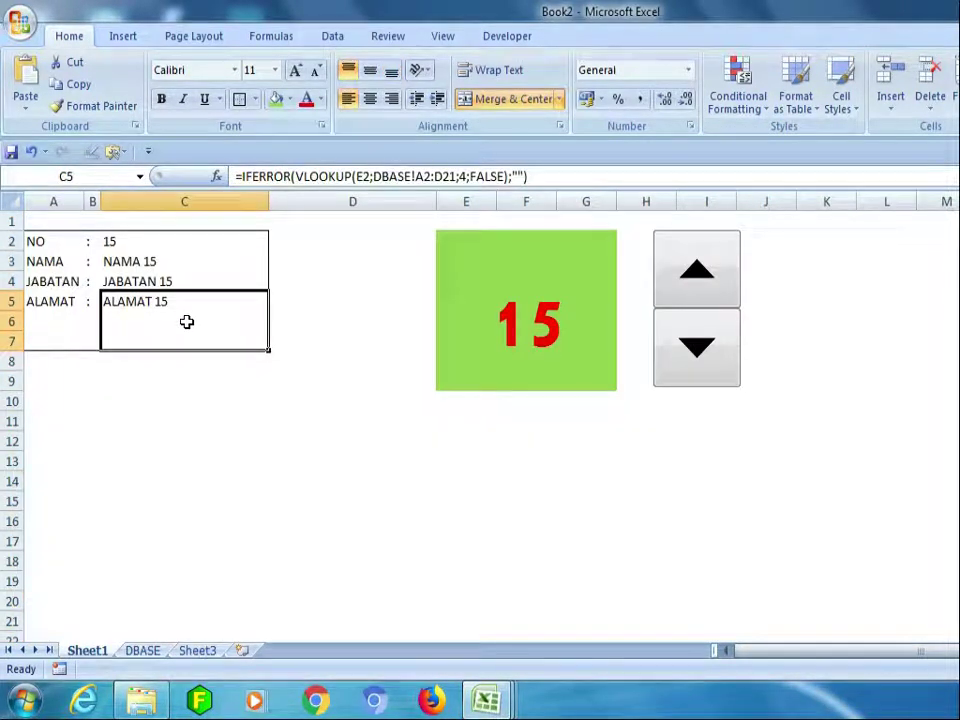
pyautogui.click(545, 306)
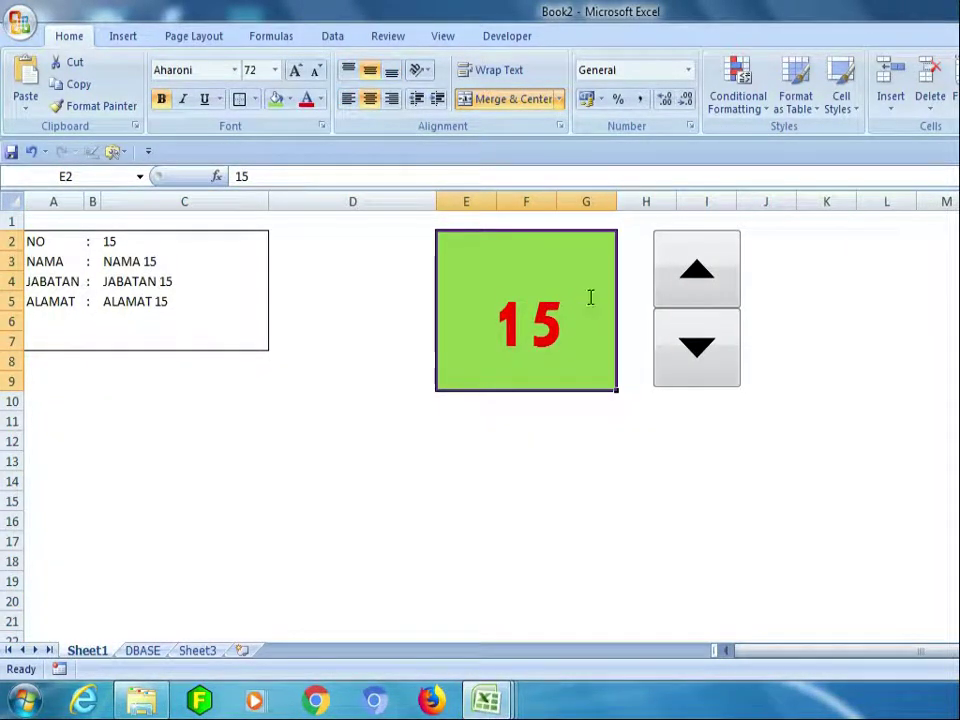
pyautogui.write('1')
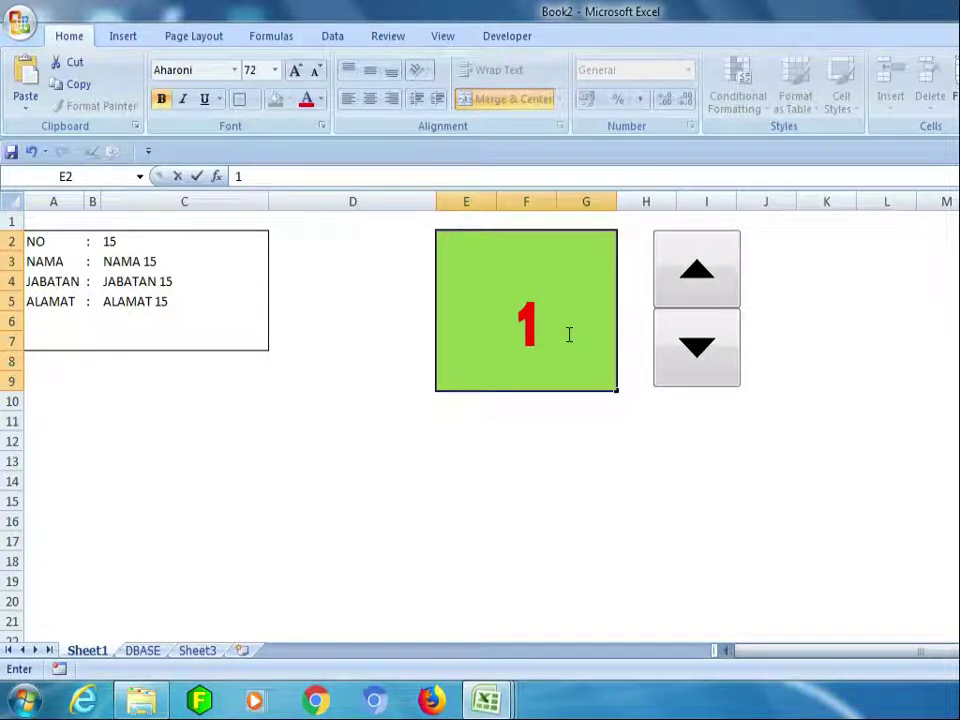
pyautogui.click(694, 272)
# Turn on text wrapping for the merged address cell C5.
pyautogui.click(163, 296)
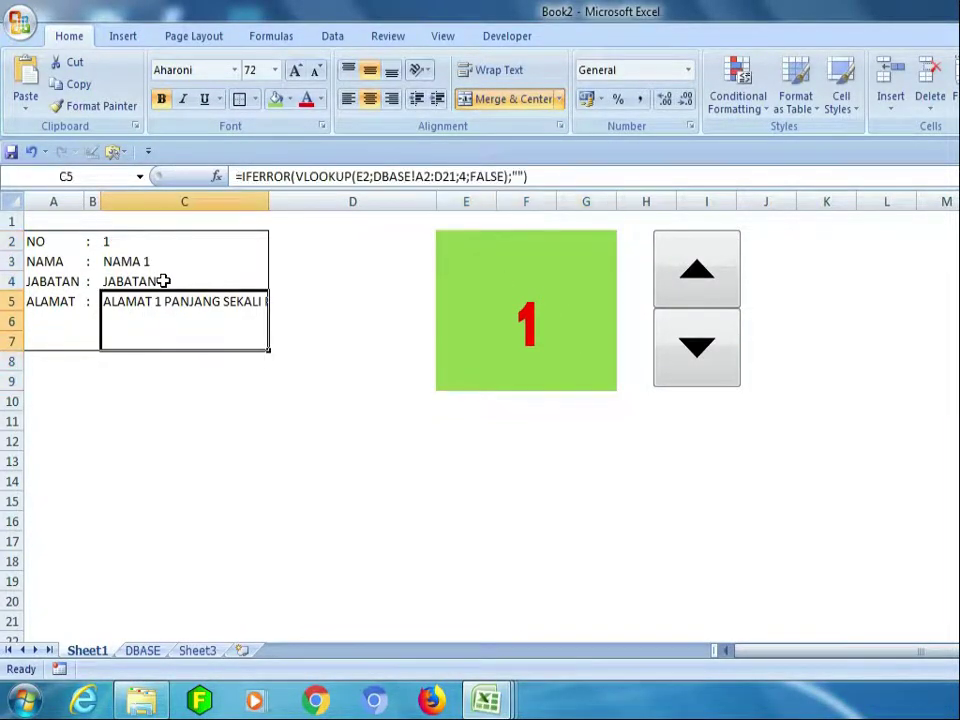
pyautogui.click(497, 69)
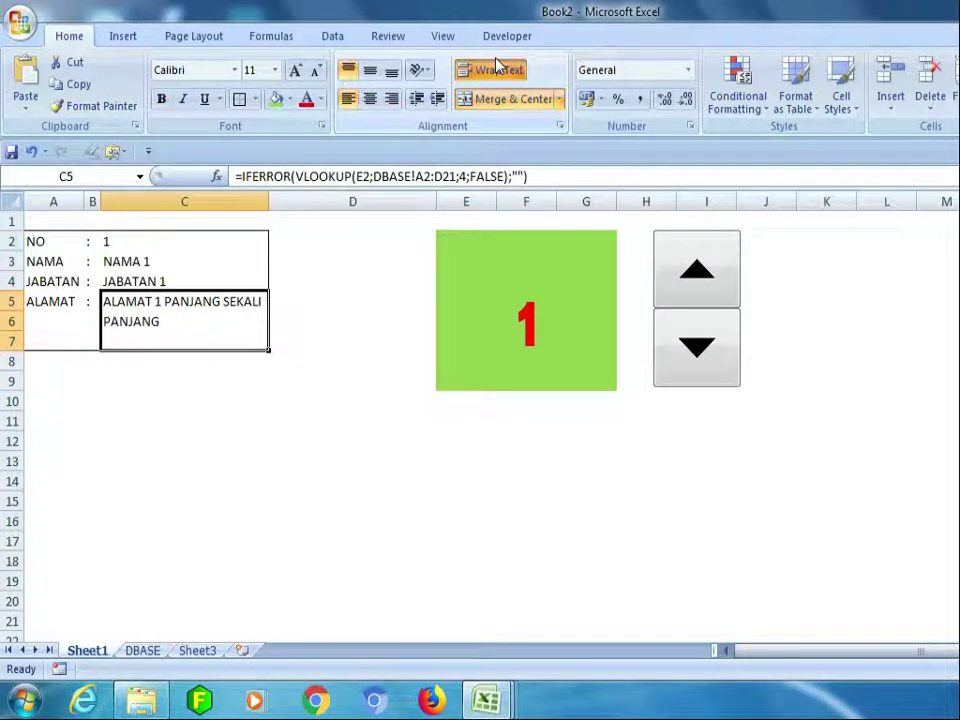
pyautogui.press('Down')
pyautogui.press('Down')
pyautogui.press('Down')
pyautogui.press('Down')
pyautogui.press('Down')
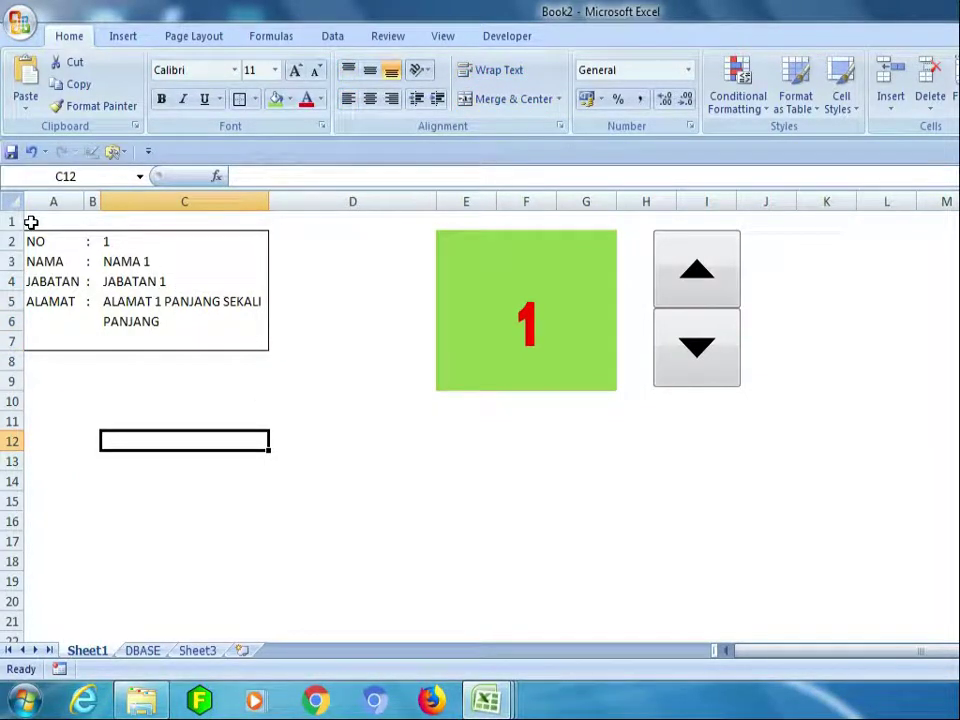
pyautogui.moveTo(33, 241); pyautogui.dragTo(258, 330)
pyautogui.click(182, 258)
pyautogui.click(311, 380)
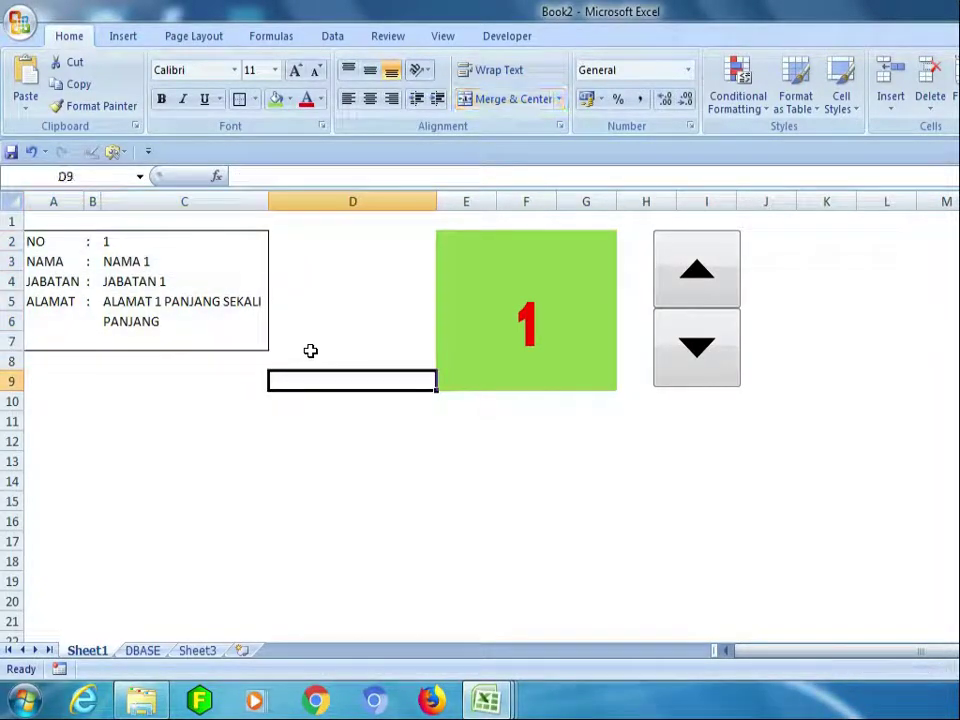
# Step the spinner up to 5 and back down to 1 to test the lookups and the wrapped address.
pyautogui.click(690, 258)
pyautogui.click(690, 258)
pyautogui.click(694, 280)
pyautogui.click(696, 289)
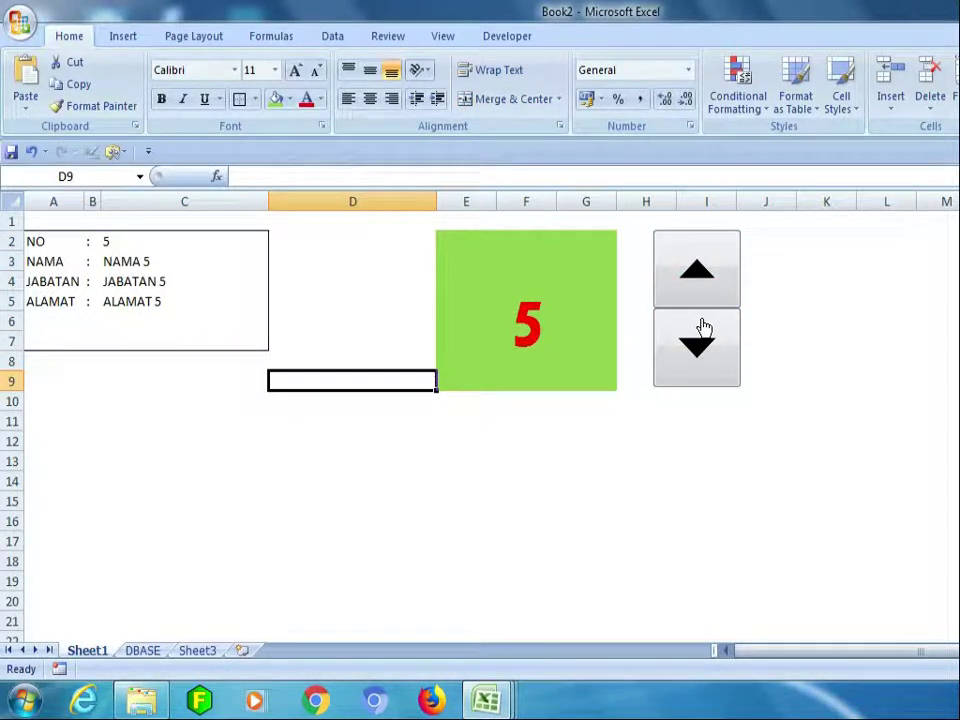
pyautogui.click(703, 330)
pyautogui.click(703, 328)
pyautogui.click(703, 326)
pyautogui.click(703, 326)
pyautogui.click(683, 262)
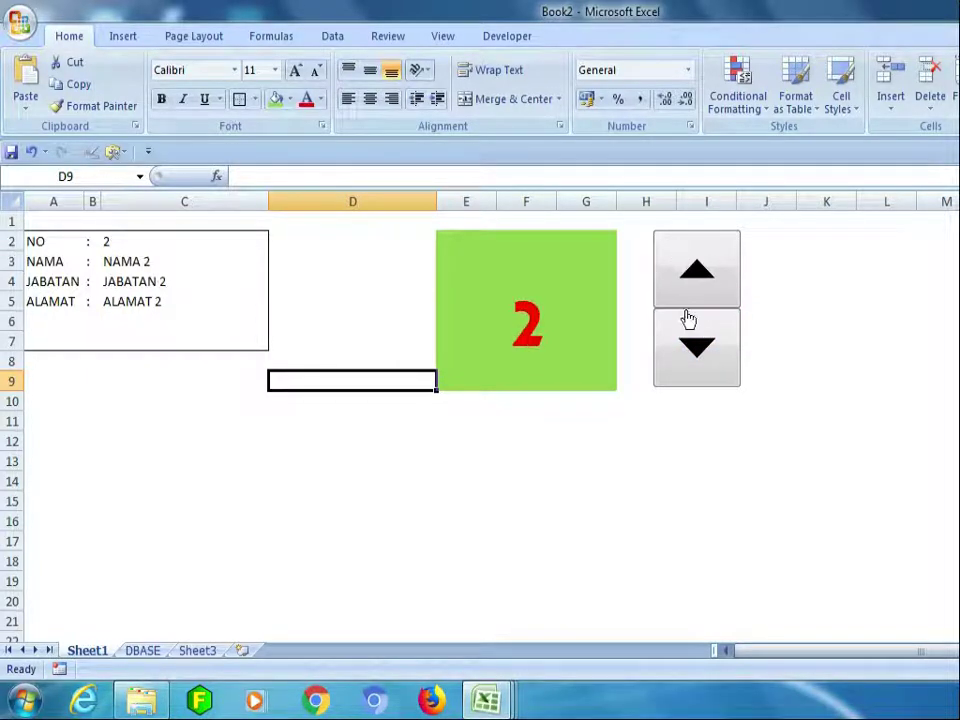
pyautogui.click(688, 318)
pyautogui.click(688, 264)
pyautogui.click(688, 340)
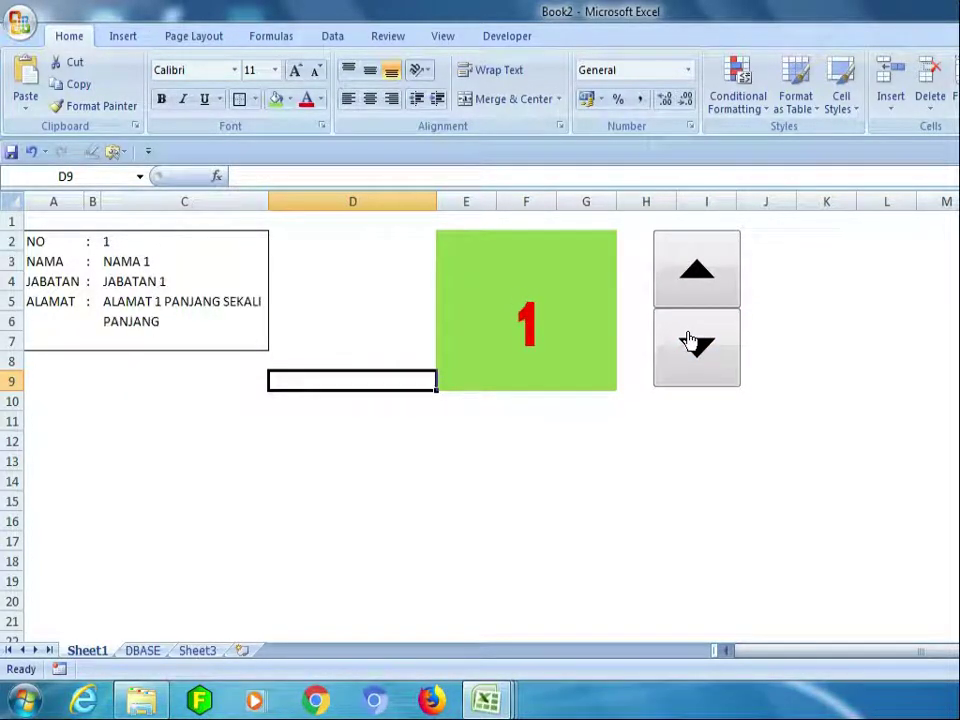
# Review the records on the DBASE sheet through to the end of the table.
pyautogui.click(142, 650)
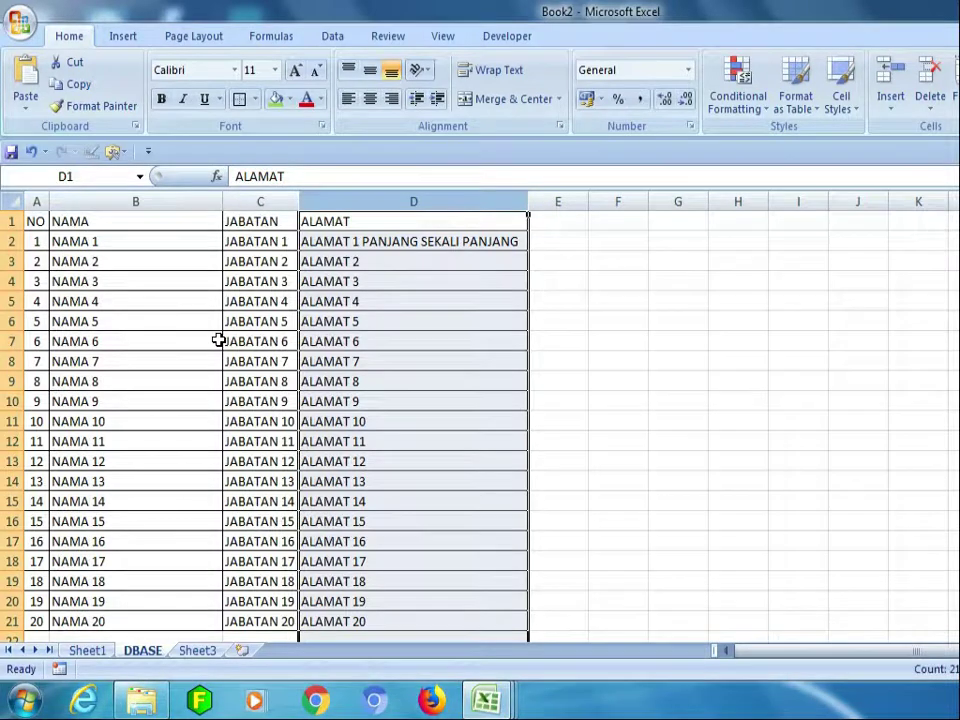
pyautogui.click(210, 340)
pyautogui.scroll(-4, 182, 319)
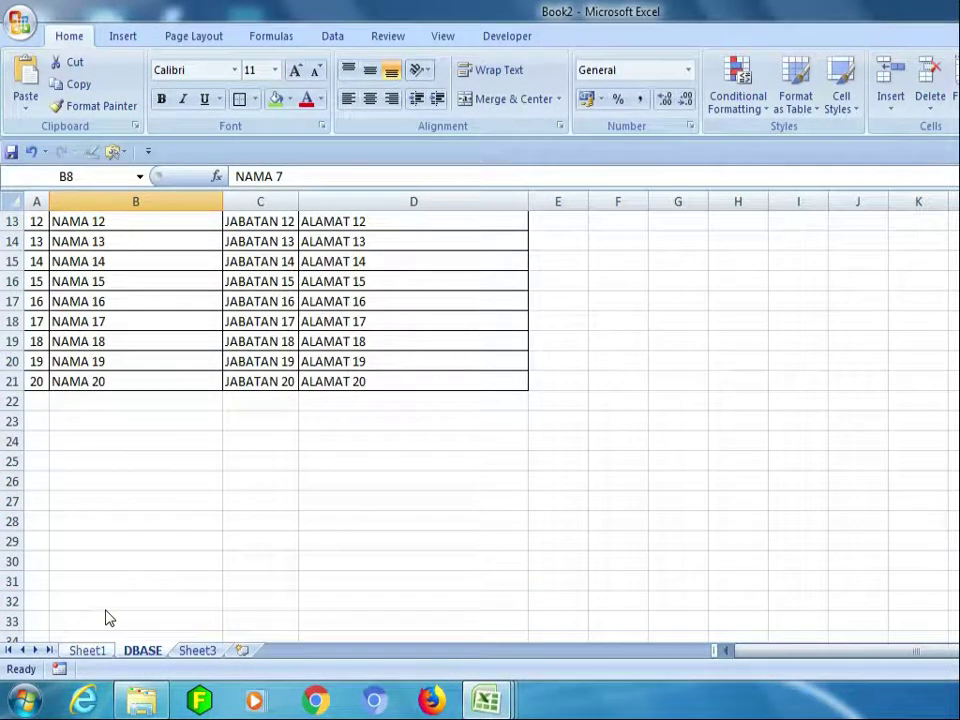
# Return to Sheet1 and step the spinner up to 15 to browse the records.
pyautogui.click(87, 650)
pyautogui.click(680, 262)
pyautogui.click(680, 262)
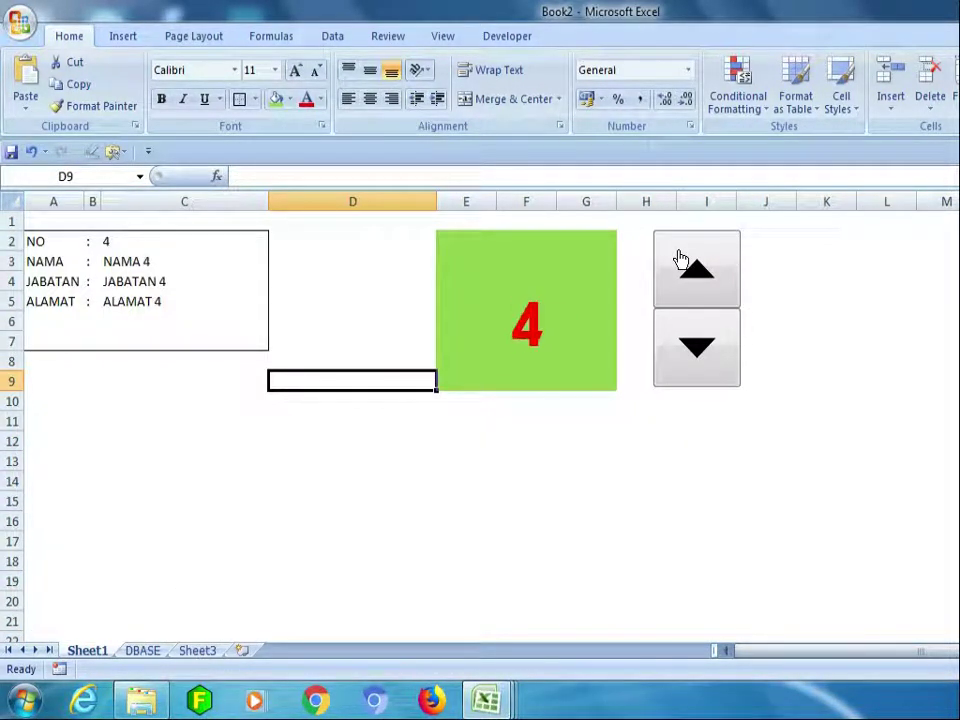
pyautogui.click(680, 262)
pyautogui.click(680, 262)
pyautogui.click(680, 262)
pyautogui.click(680, 262)
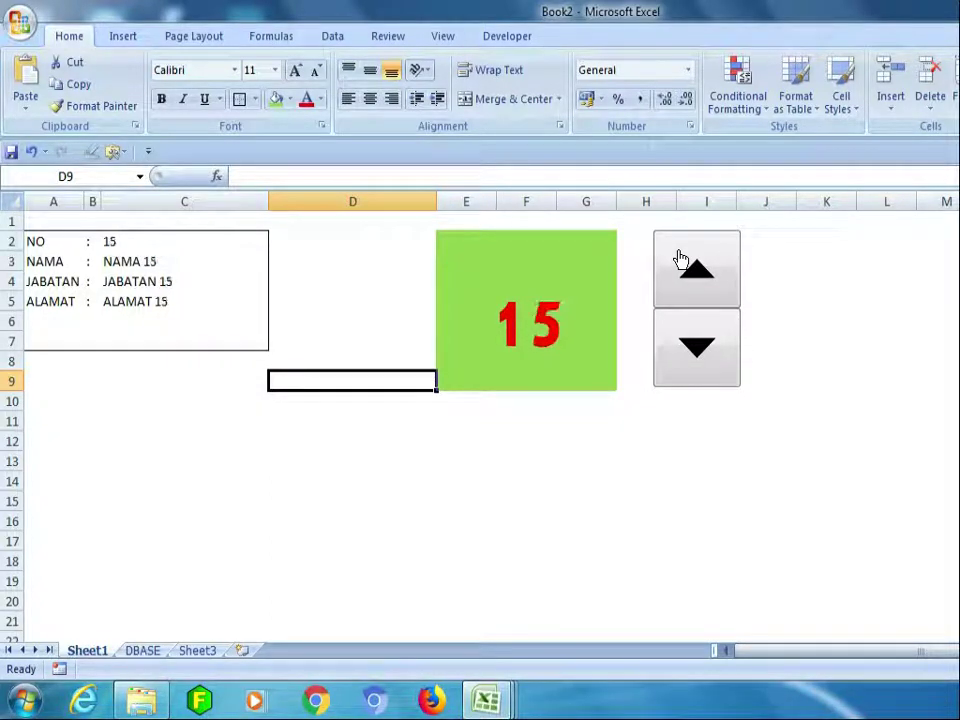
# Step the spinner up to 22 to test the lookups with a number beyond the DBASE records.
pyautogui.click(680, 262)
pyautogui.click(680, 262)
pyautogui.click(680, 262)
pyautogui.click(680, 262)
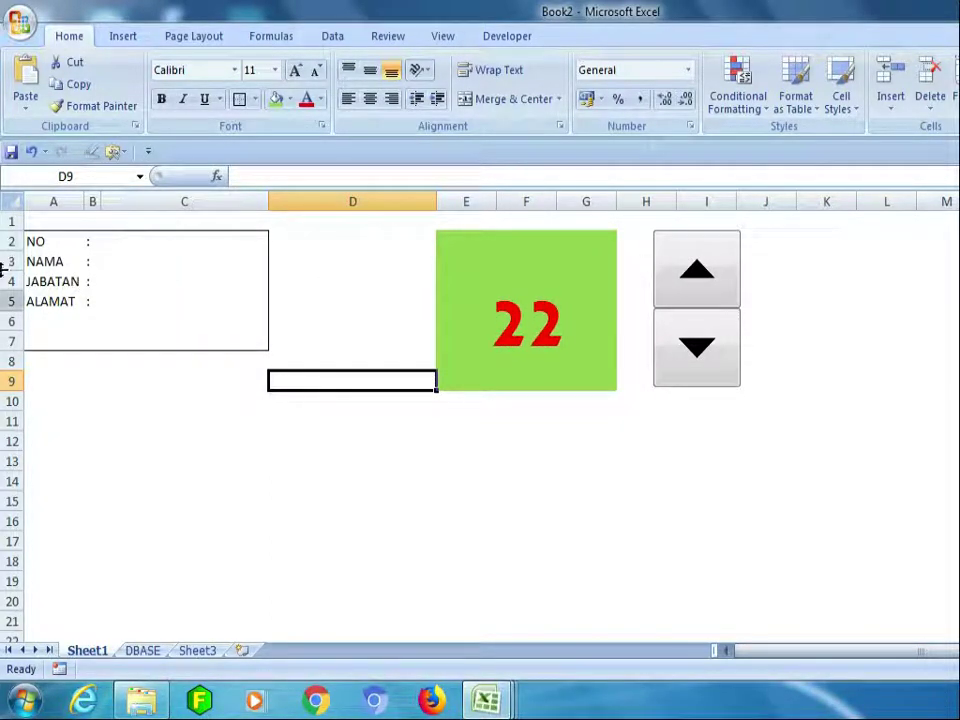
# Set the bordered label range A2:C7 on Sheet1 as the print area.
pyautogui.moveTo(30, 241); pyautogui.dragTo(191, 341)
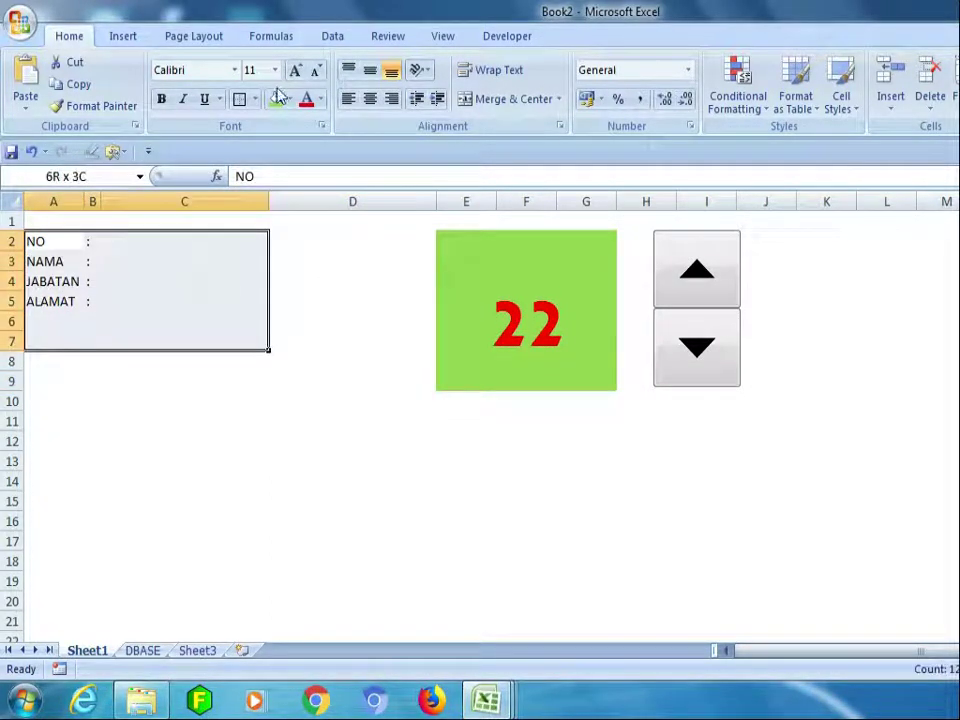
pyautogui.click(329, 37)
pyautogui.click(69, 36)
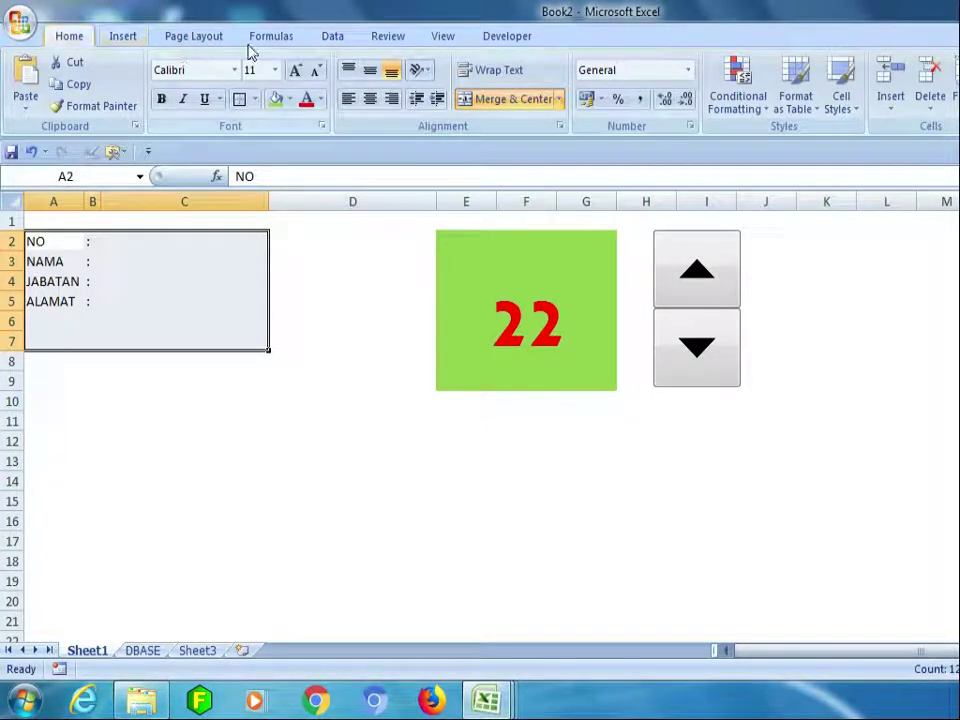
pyautogui.click(188, 37)
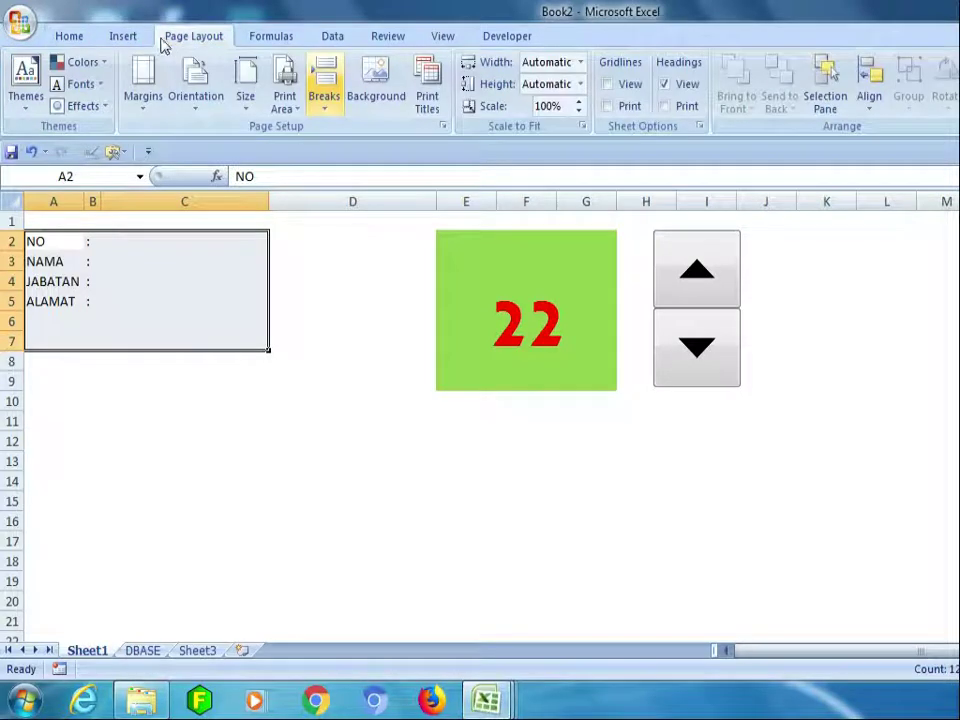
pyautogui.click(287, 110)
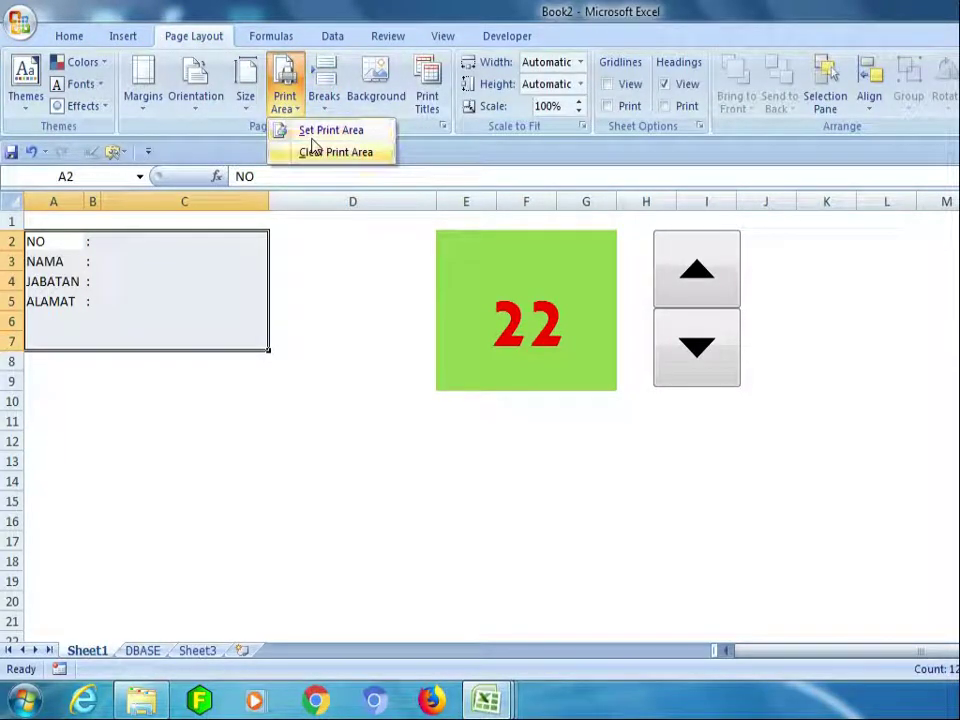
pyautogui.click(318, 131)
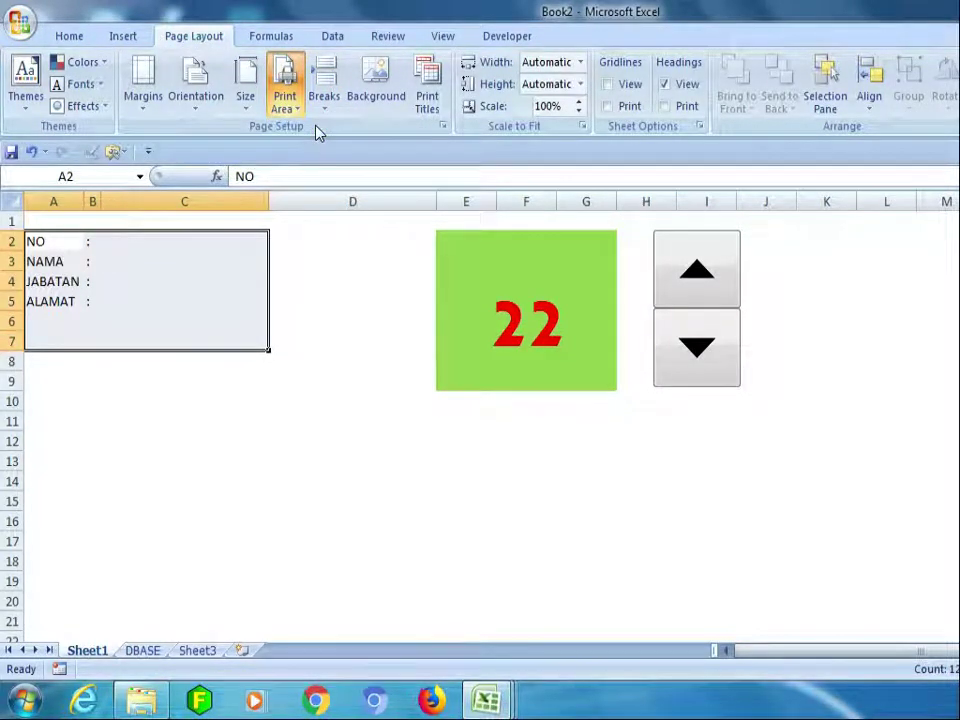
pyautogui.click(304, 273)
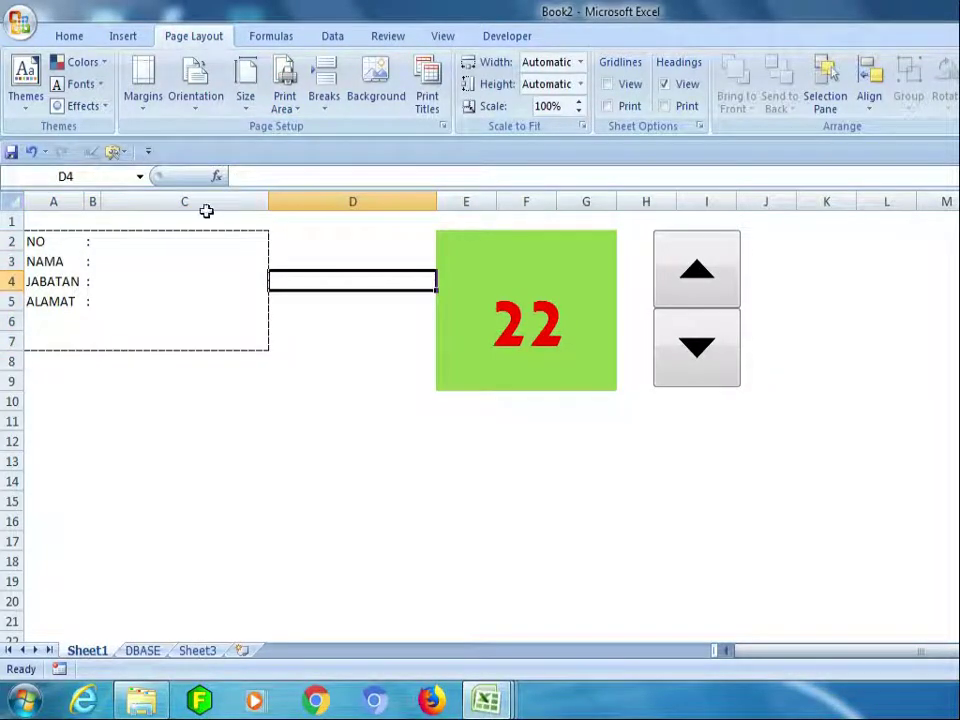
pyautogui.click(19, 22)
pyautogui.click(58, 244)
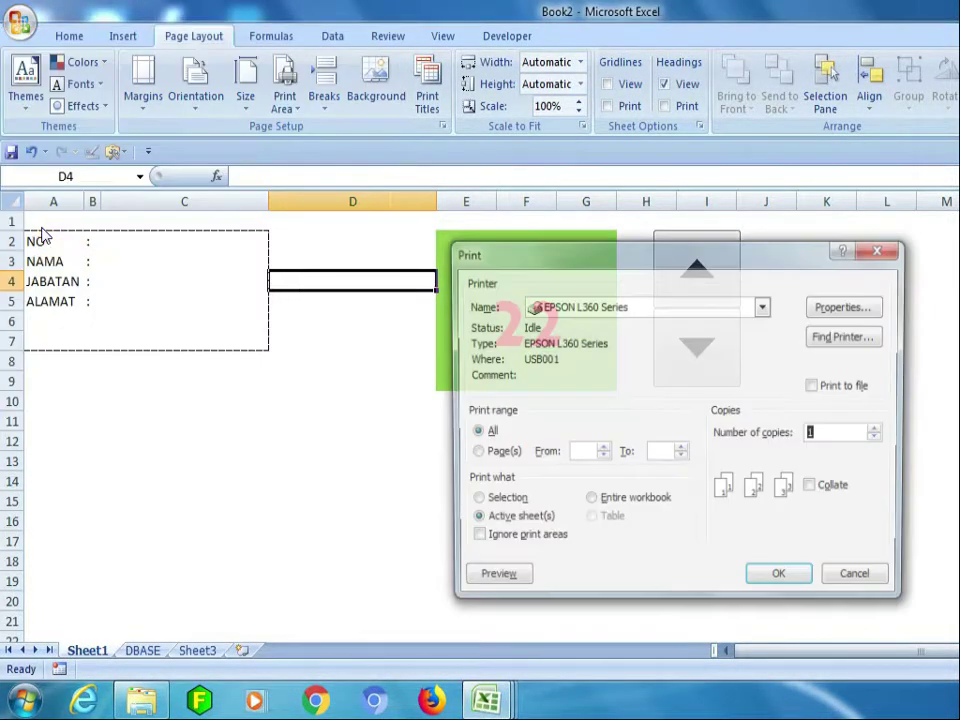
pyautogui.click(860, 580)
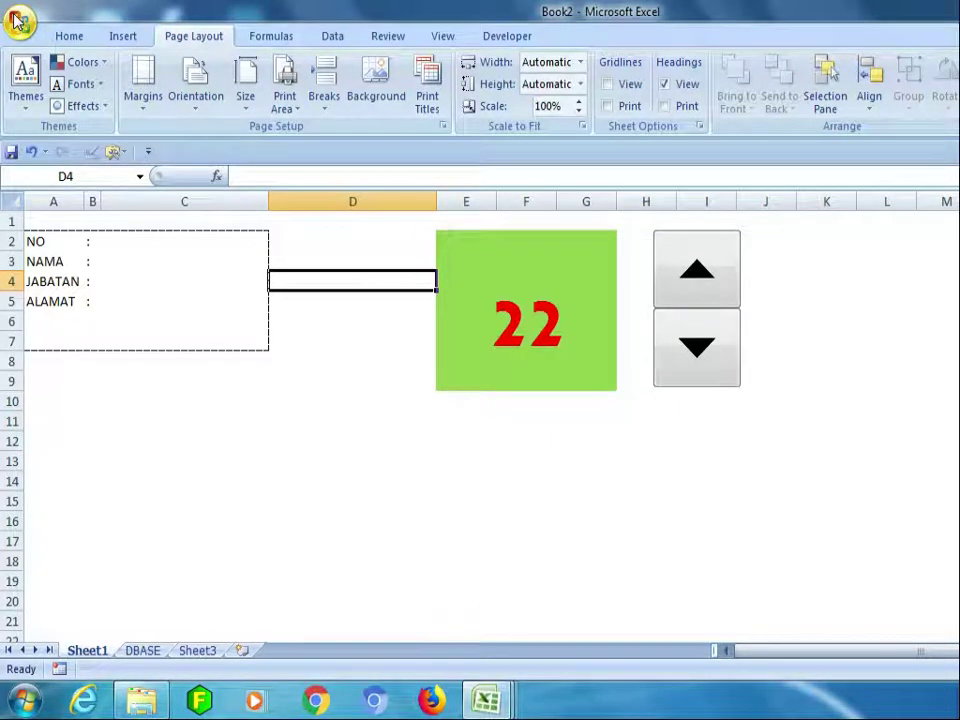
# Preview the printout of the label, zoom in on it, and close the preview.
pyautogui.click(19, 22)
pyautogui.moveTo(100, 241)
pyautogui.click(186, 192)
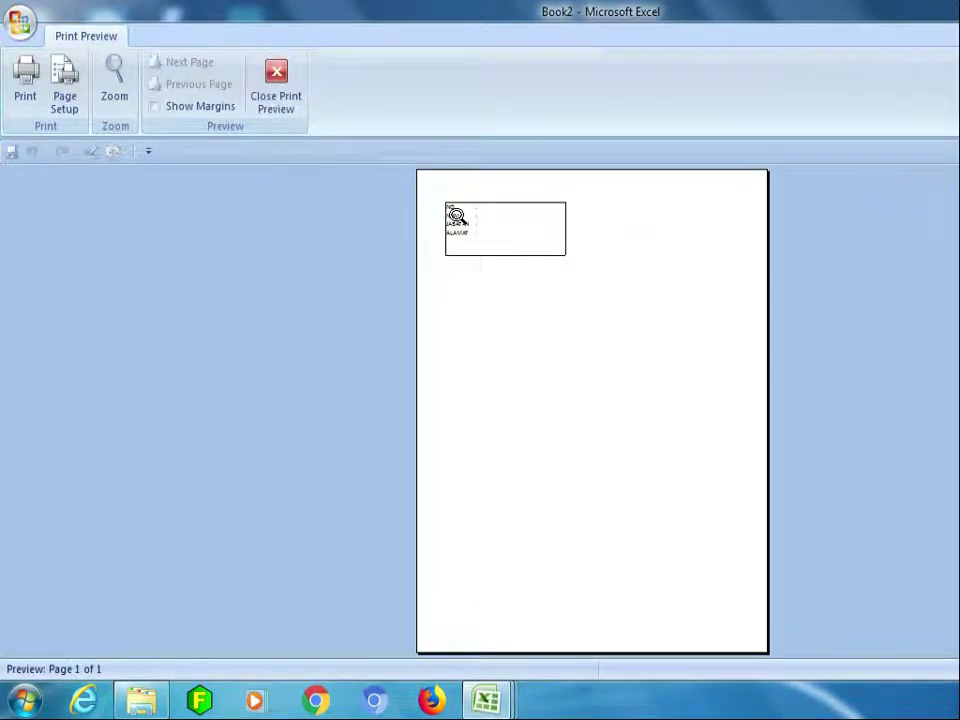
pyautogui.click(456, 217)
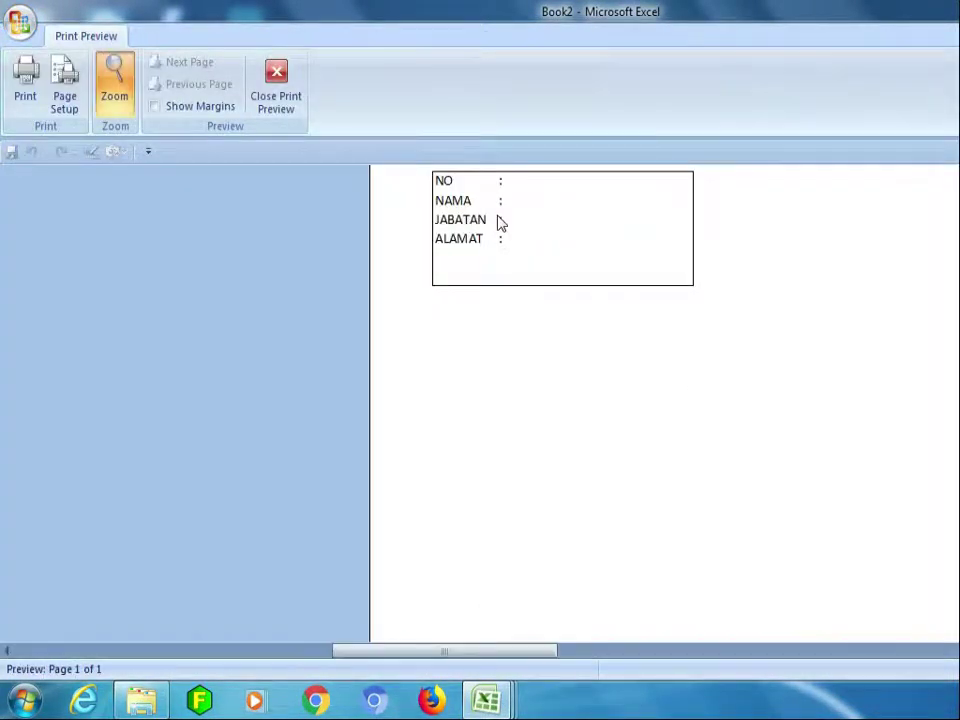
pyautogui.click(272, 100)
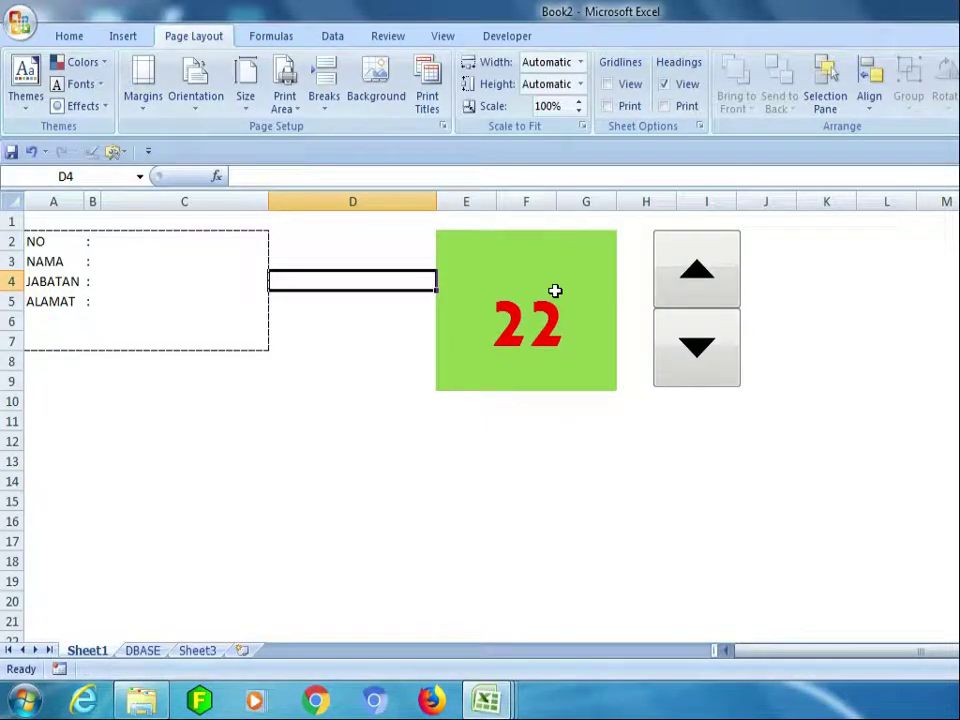
# Set the spinner-linked merged cell E2 to 1.
pyautogui.click(555, 287)
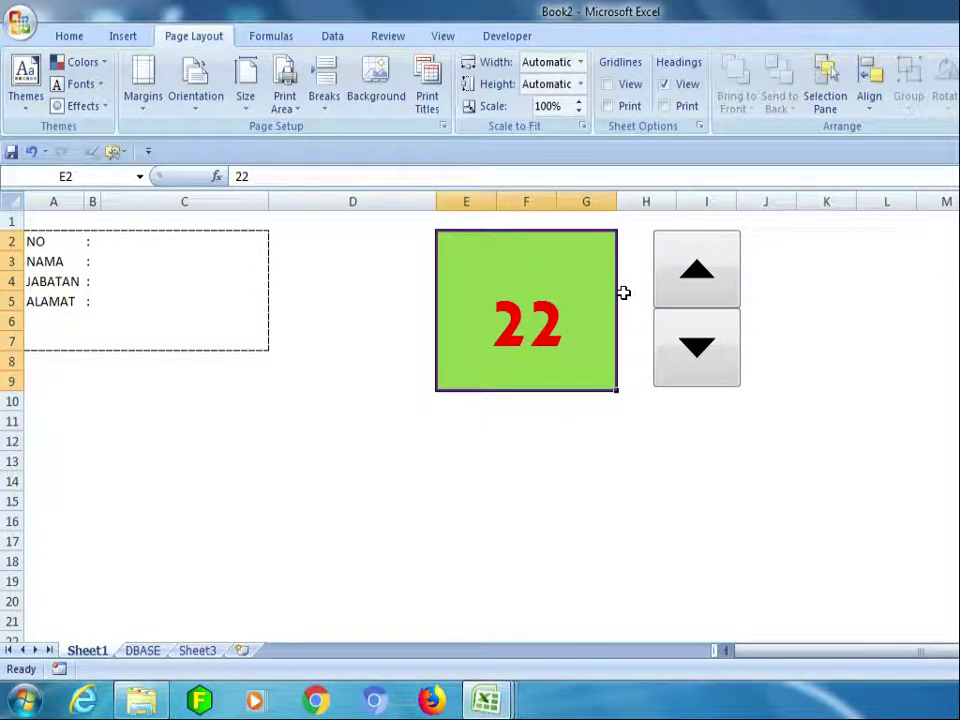
pyautogui.write('1')
pyautogui.click(645, 419)
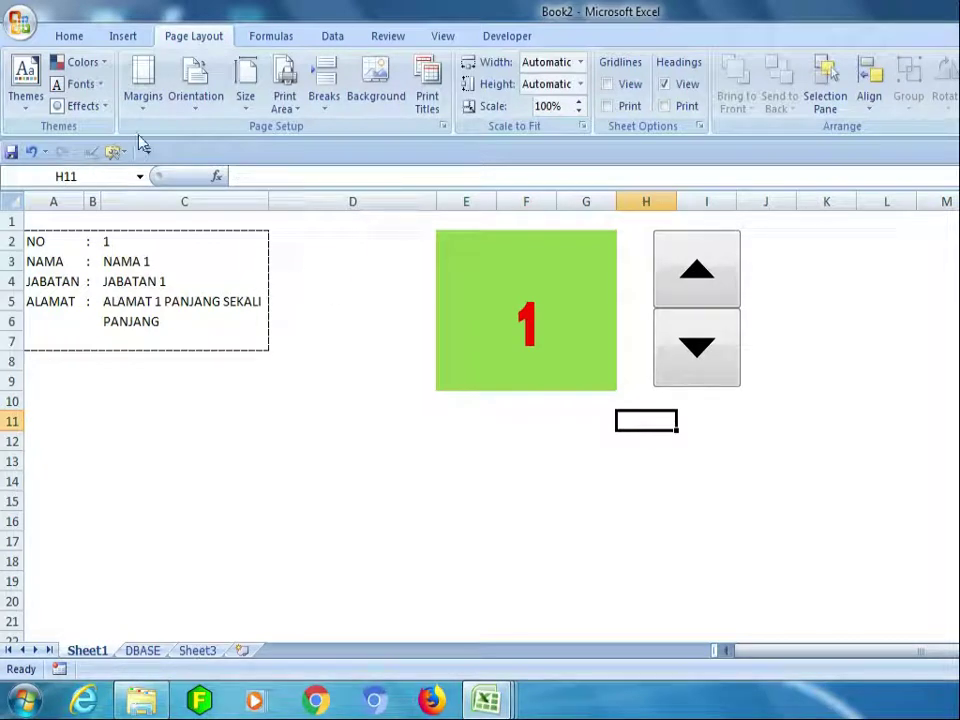
# Preview the printout of the label for record 1 and return to the sheet.
pyautogui.click(20, 20)
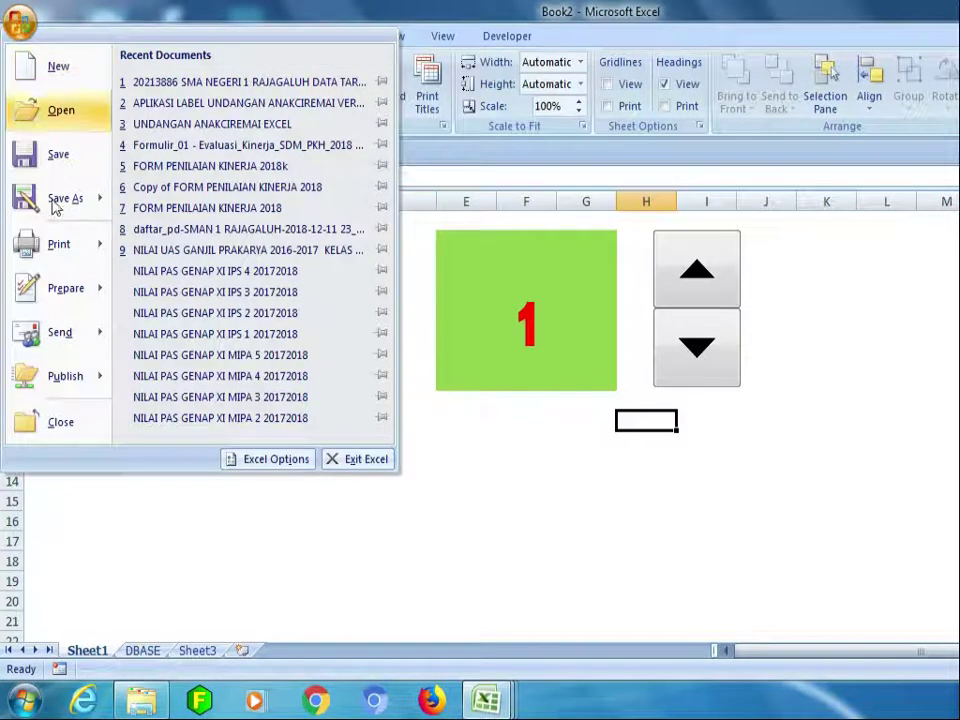
pyautogui.moveTo(60, 243)
pyautogui.click(197, 189)
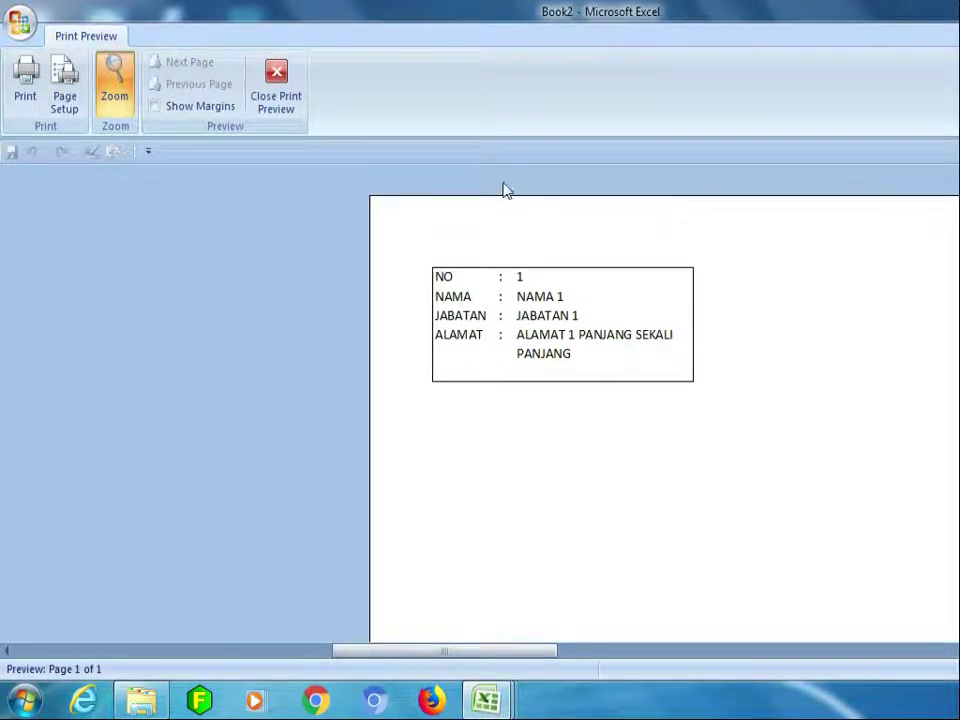
pyautogui.click(268, 97)
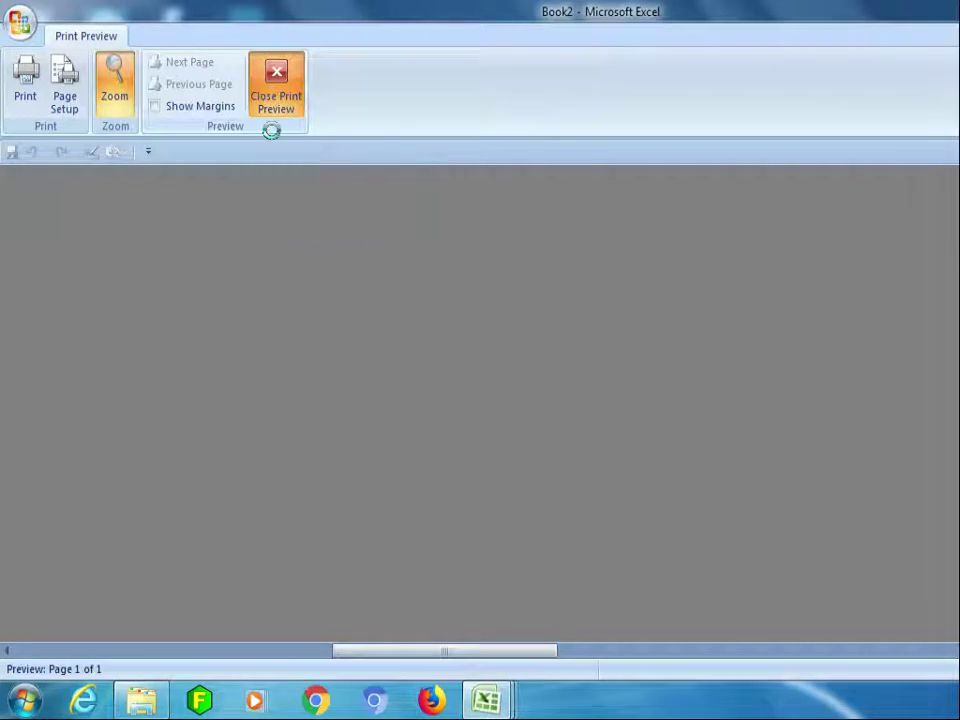
pyautogui.click(322, 257)
# Step the spinner up to 2, and change record 2's name in cell B3 of the DBASE sheet to SULE.
pyautogui.click(680, 265)
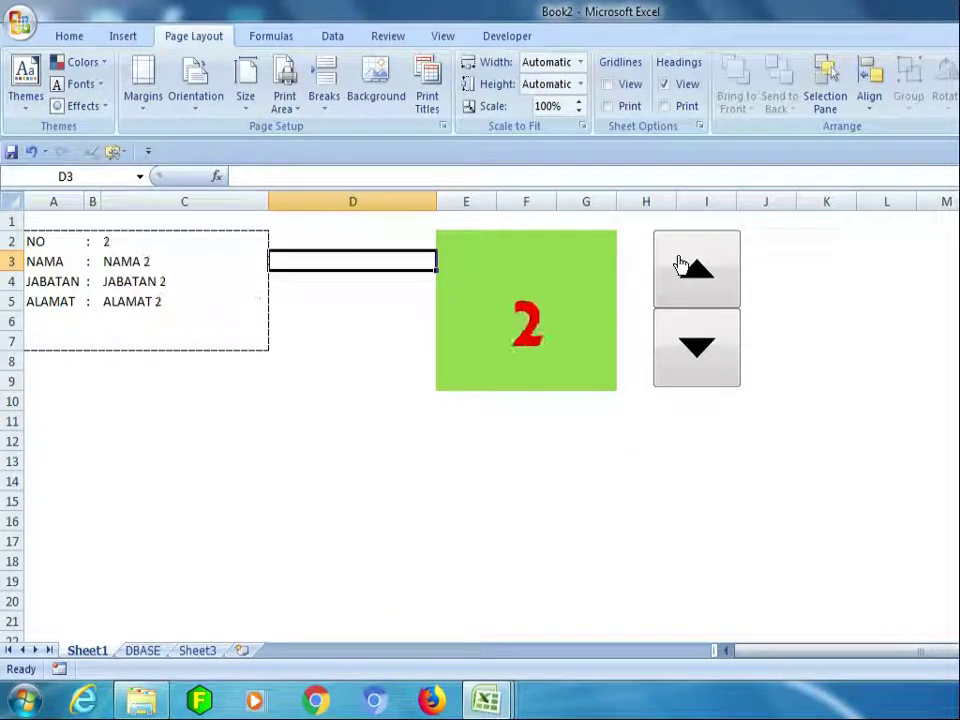
pyautogui.click(142, 650)
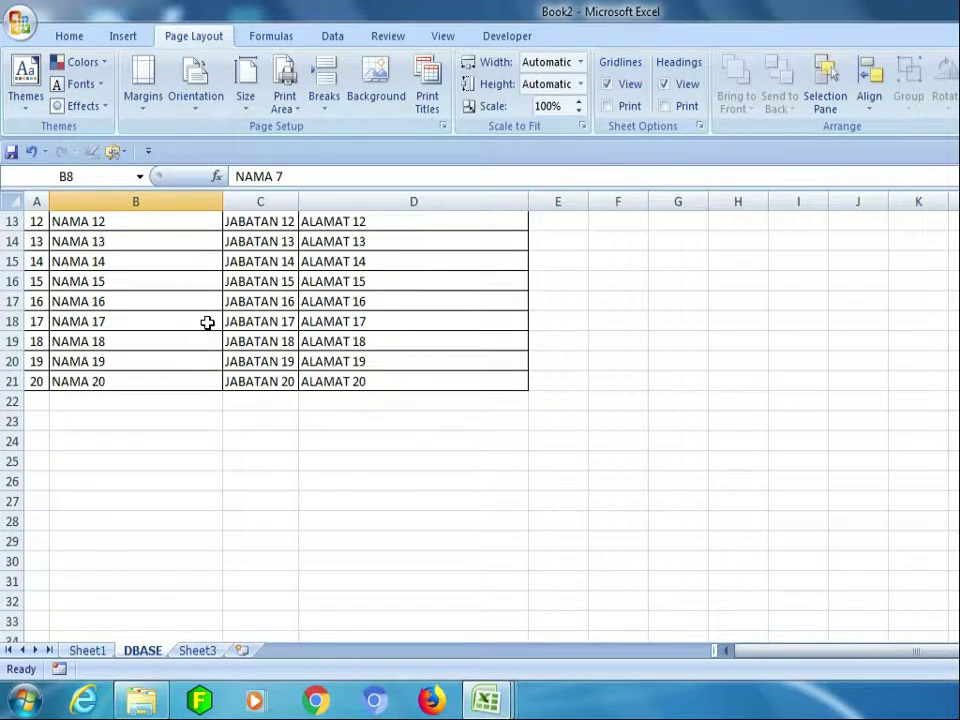
pyautogui.scroll(4, 203, 305)
pyautogui.moveTo(95, 261); pyautogui.dragTo(320, 260)
pyautogui.click(194, 258)
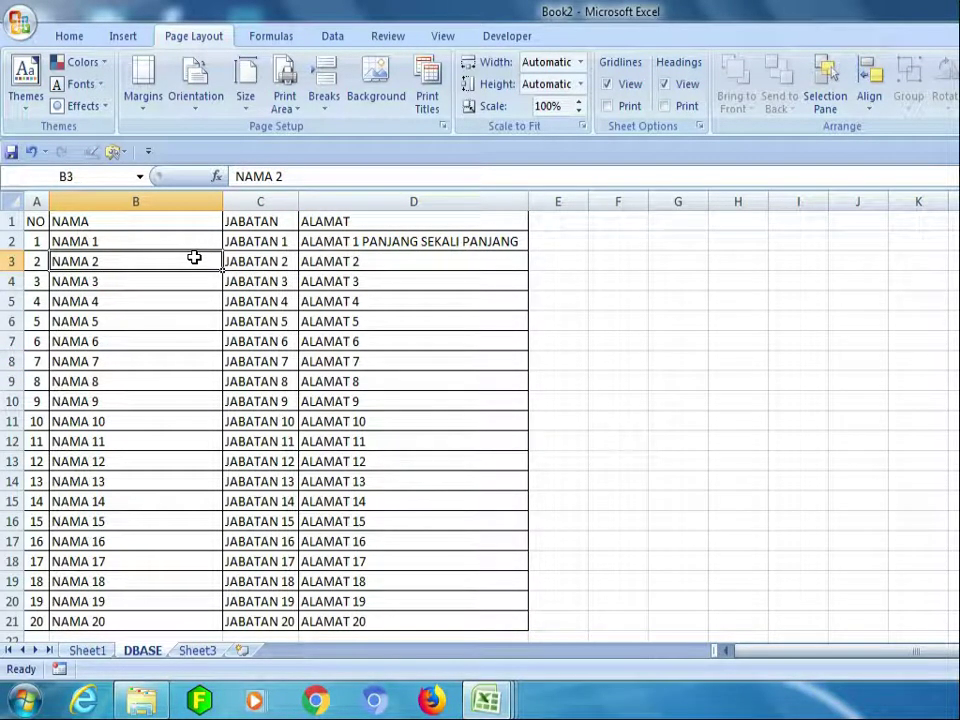
pyautogui.write('SUL')
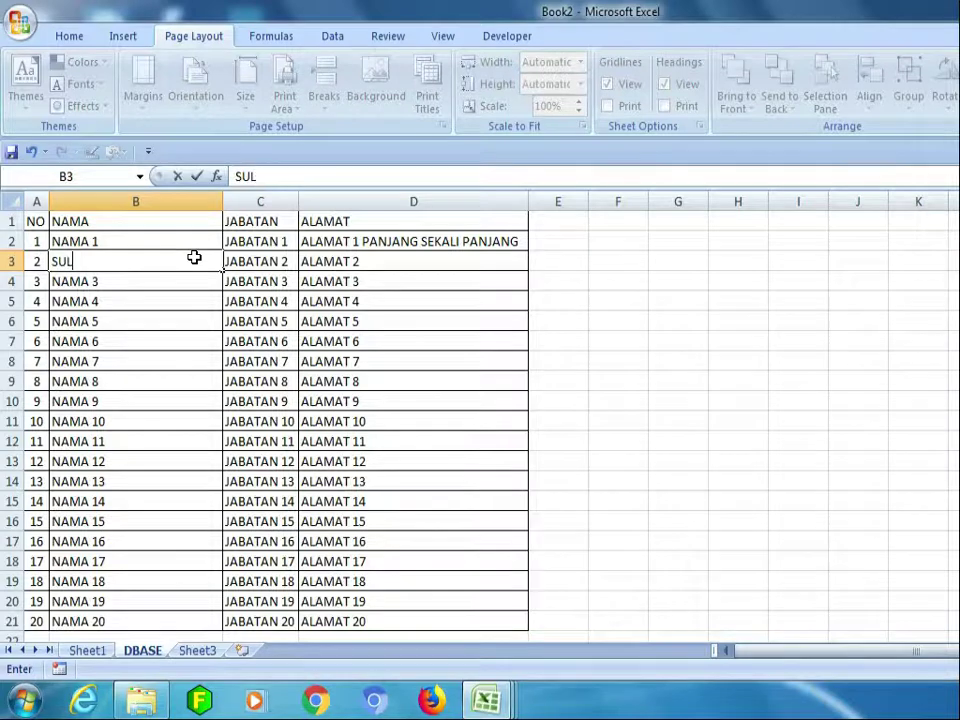
pyautogui.write('E')
pyautogui.press('Return')
# Set record 2's position in C3 to ARTIS KOMEDI and its address in D3 to JAKARTA.
pyautogui.press('Up')
pyautogui.press('Right')
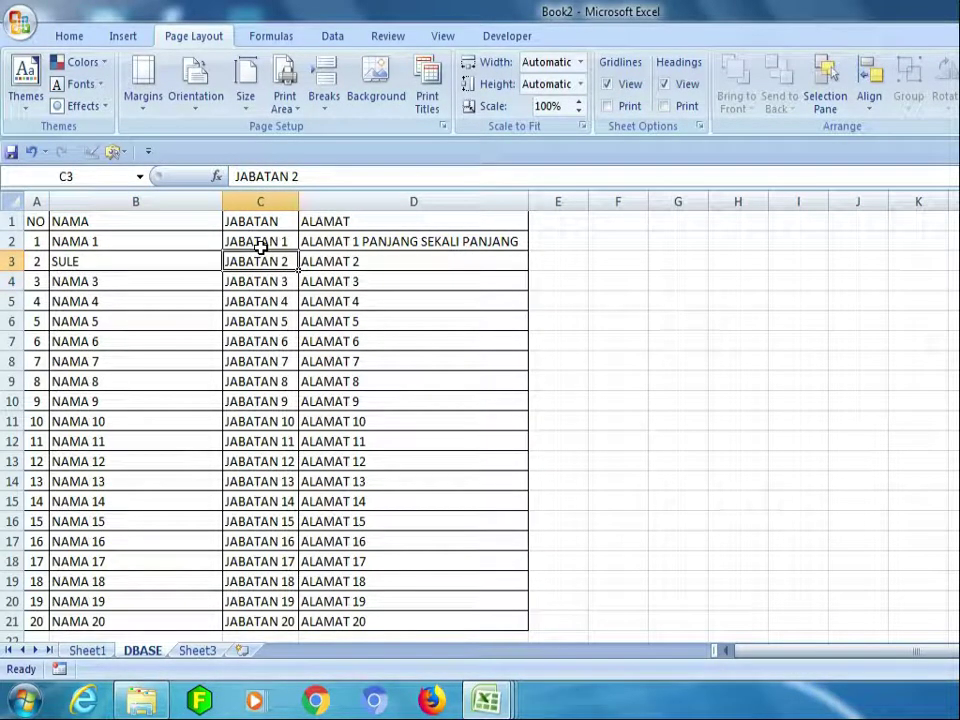
pyautogui.write('ARTIS')
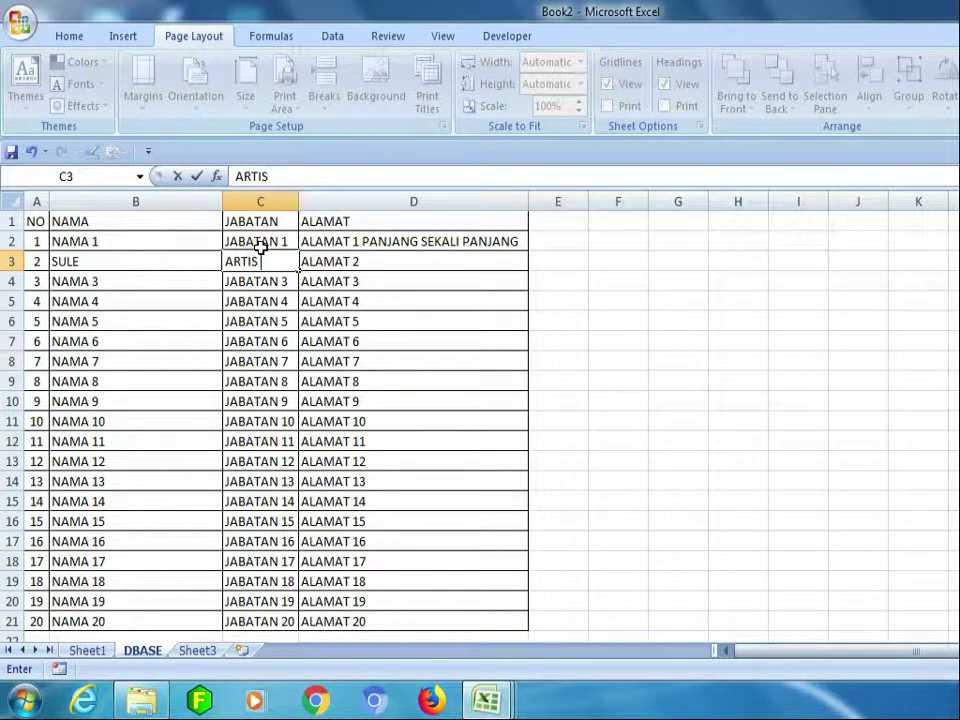
pyautogui.write(' KOMEDI')
pyautogui.press('Tab')
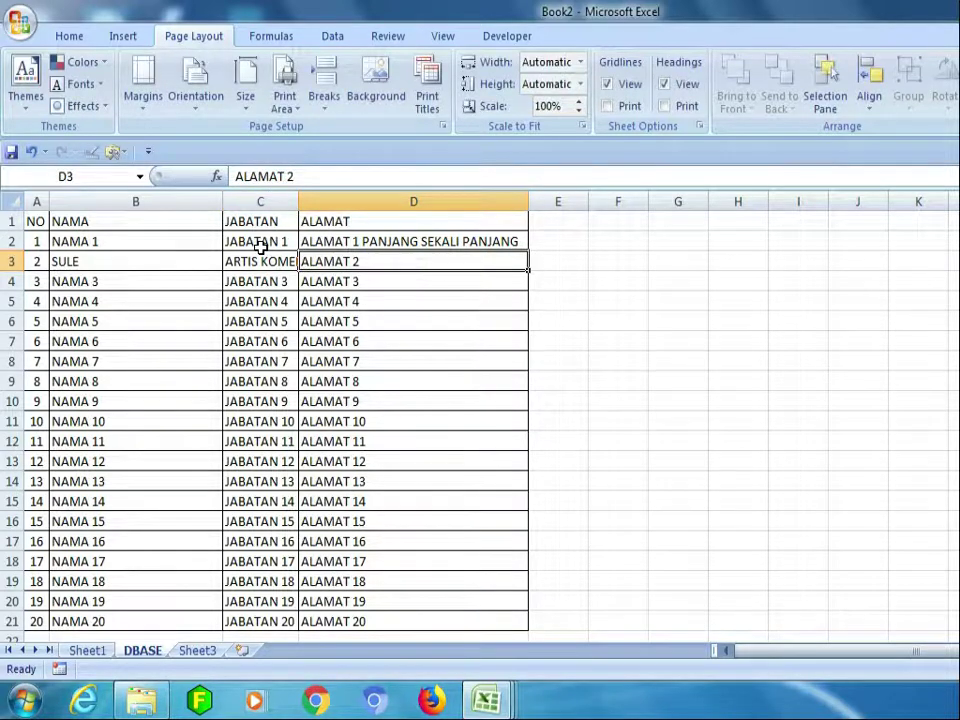
pyautogui.write('JAKARTA')
pyautogui.press('Return')
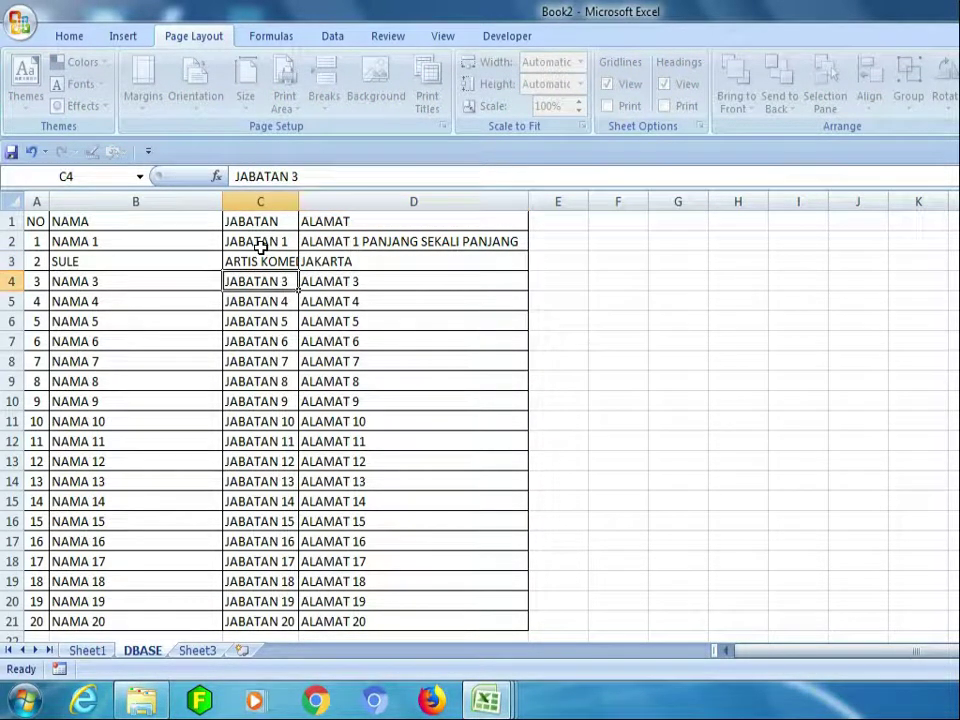
# Return to Sheet1 and step the spinner up and back down to 2 to check the edited record.
pyautogui.hotkey('ctrl', 'pageup')
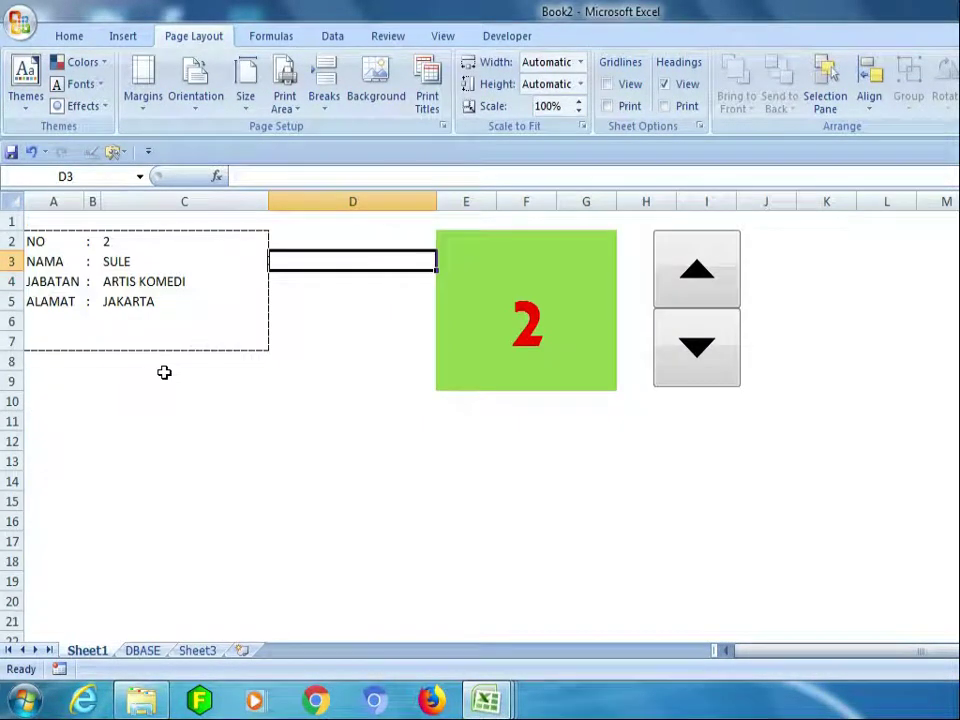
pyautogui.click(721, 266)
pyautogui.click(715, 336)
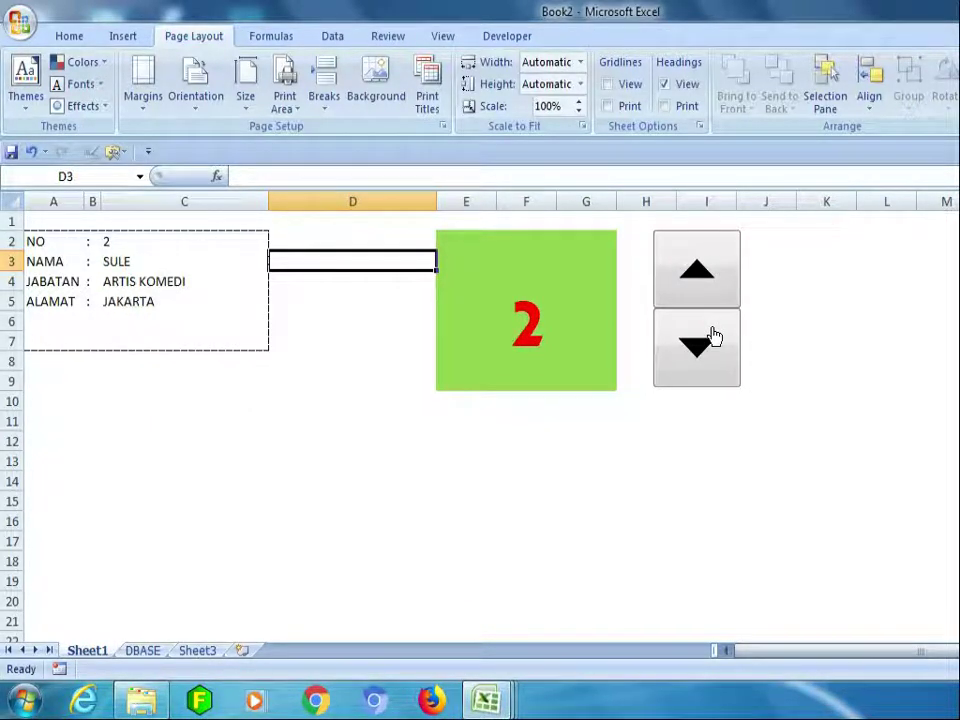
pyautogui.click(712, 284)
pyautogui.click(709, 329)
# Enter the text BYE in cell E11 below the green number box.
pyautogui.click(526, 519)
pyautogui.click(352, 461)
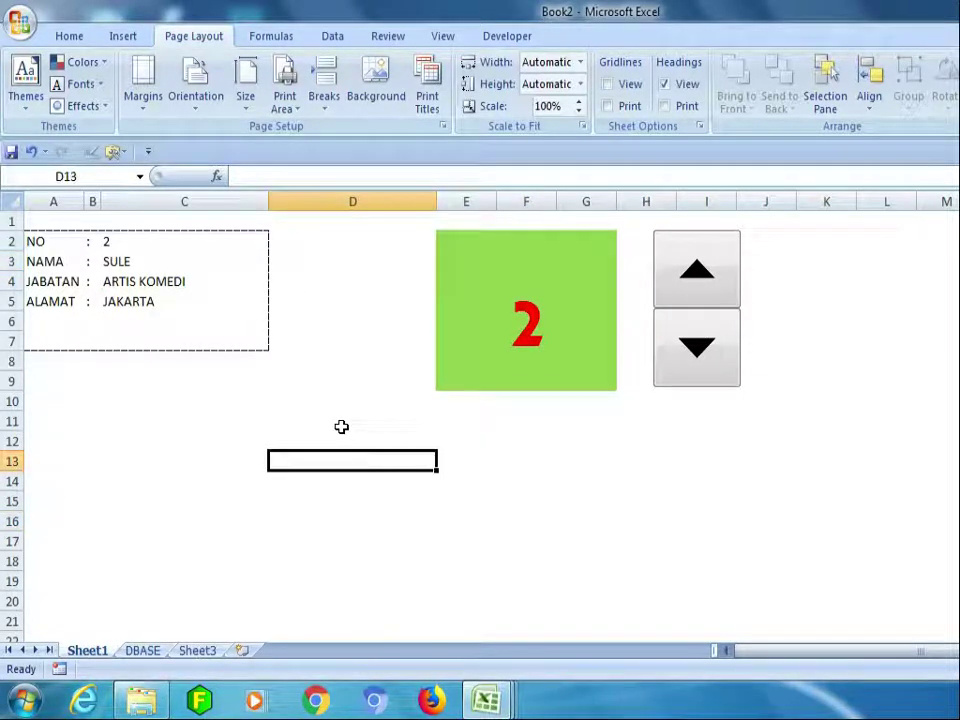
pyautogui.press('Up')
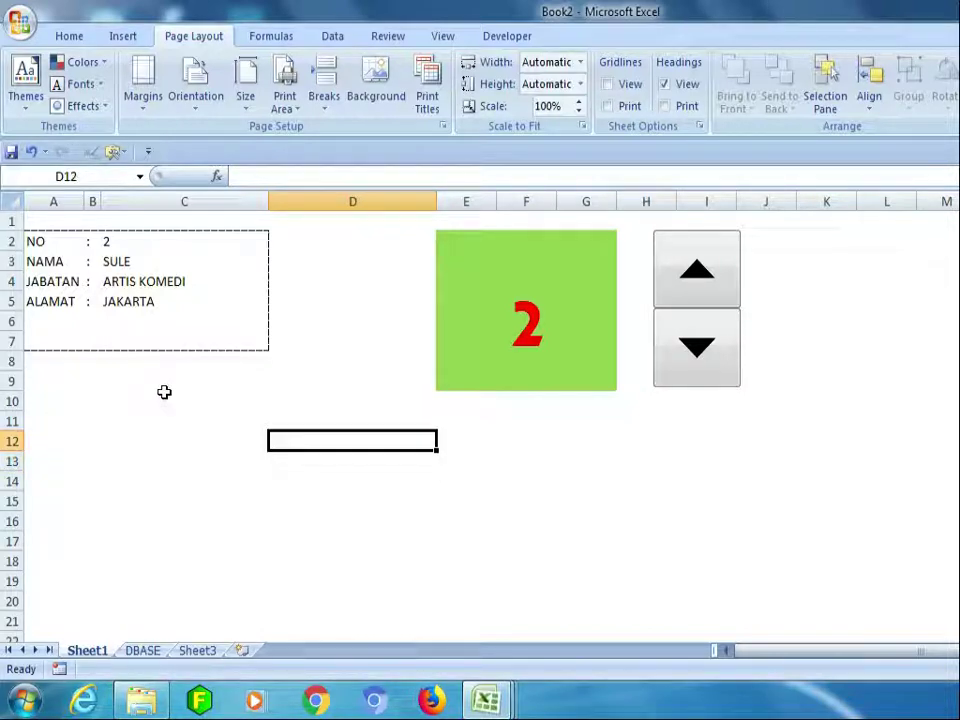
pyautogui.press('Up')
pyautogui.press('Left')
pyautogui.press('Right')
pyautogui.press('Right')
pyautogui.press('Right')
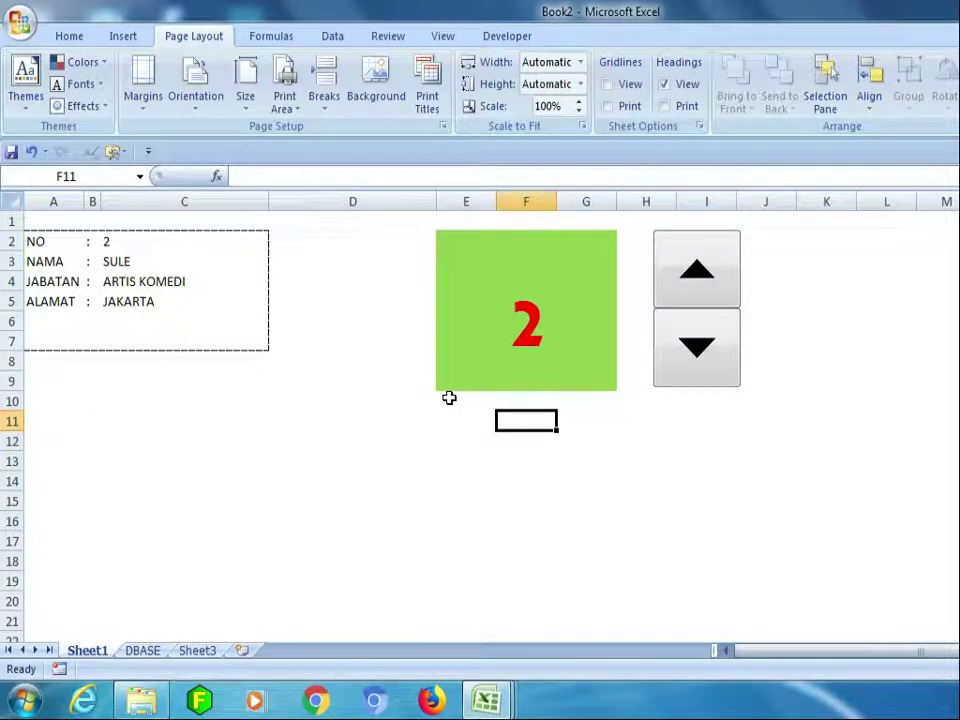
pyautogui.press('Left')
pyautogui.write('BY')
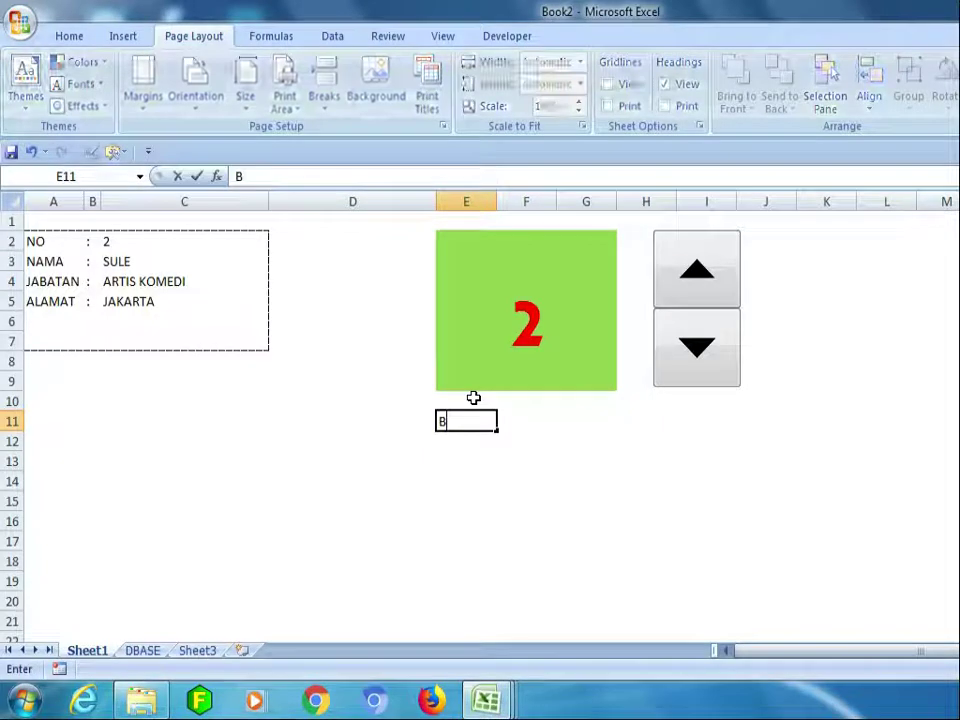
pyautogui.press('Return')
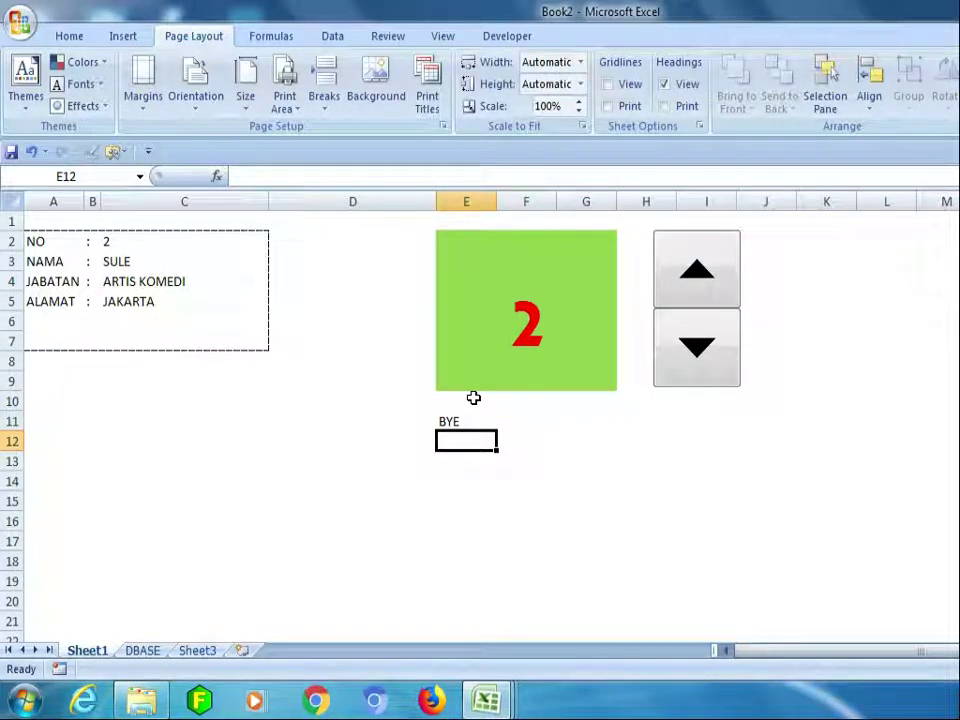
pyautogui.write('WWW.ANAKC')
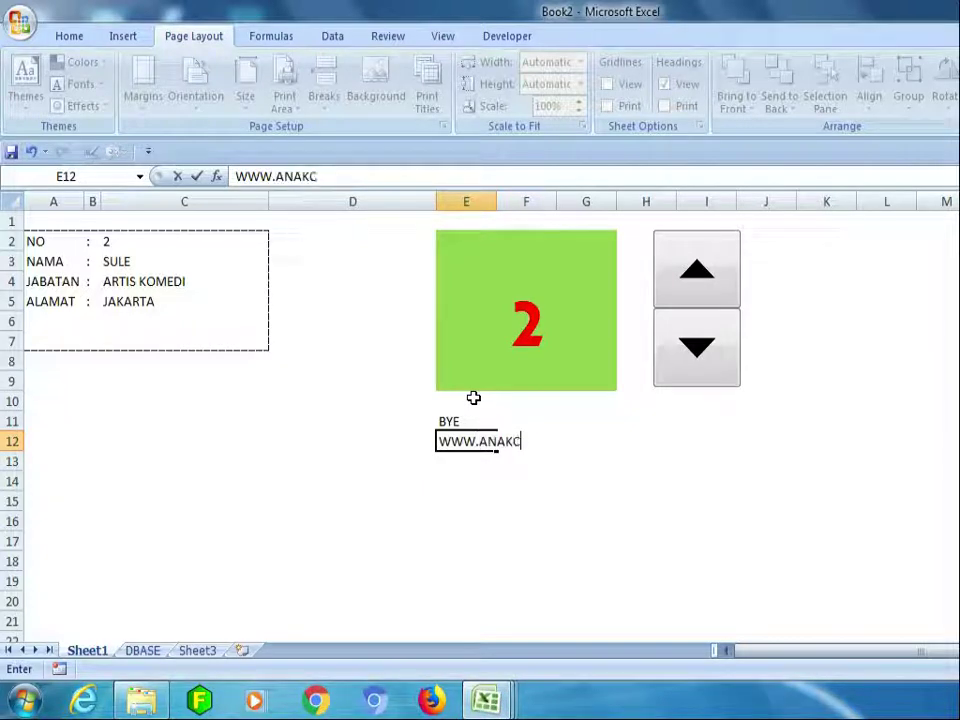
pyautogui.write('IREMAI.COM')
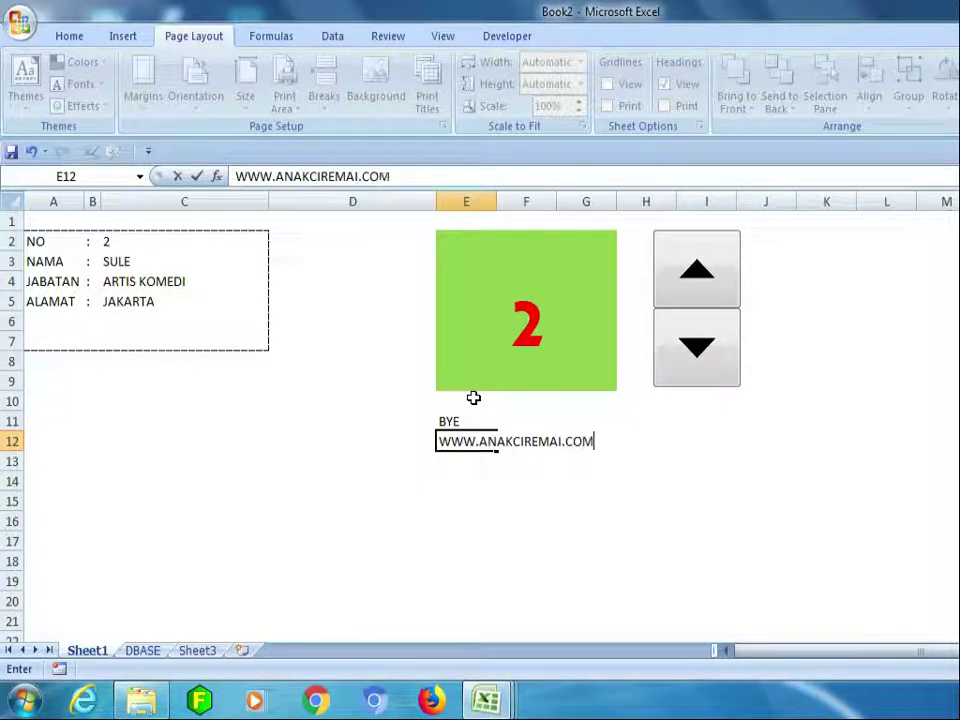
pyautogui.press('Return')
pyautogui.click(530, 498)
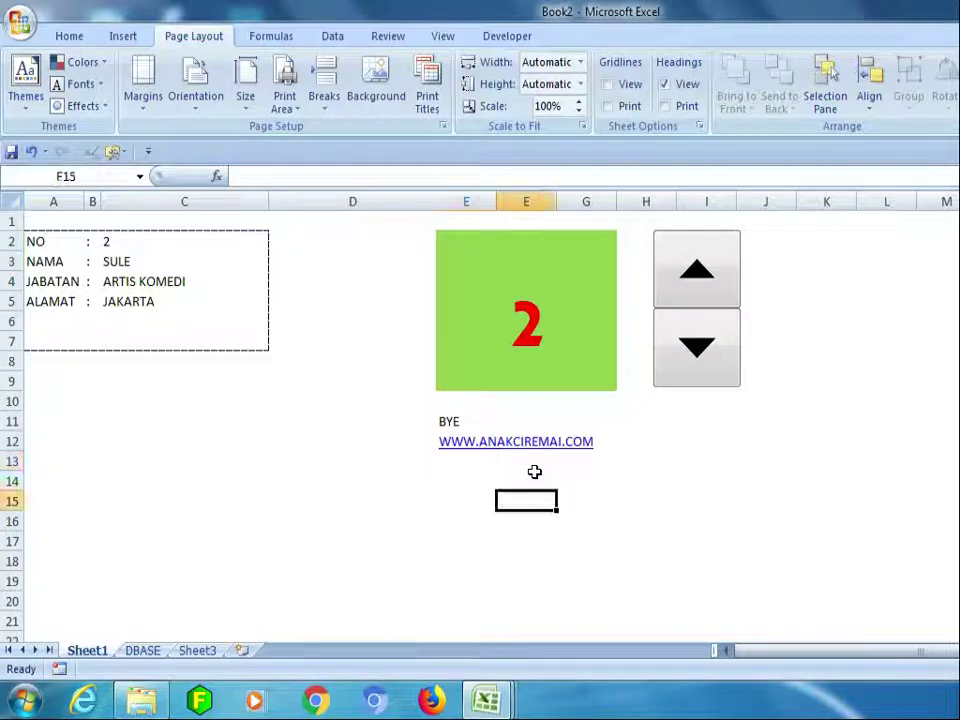
pyautogui.click(460, 460)
pyautogui.press('Down')
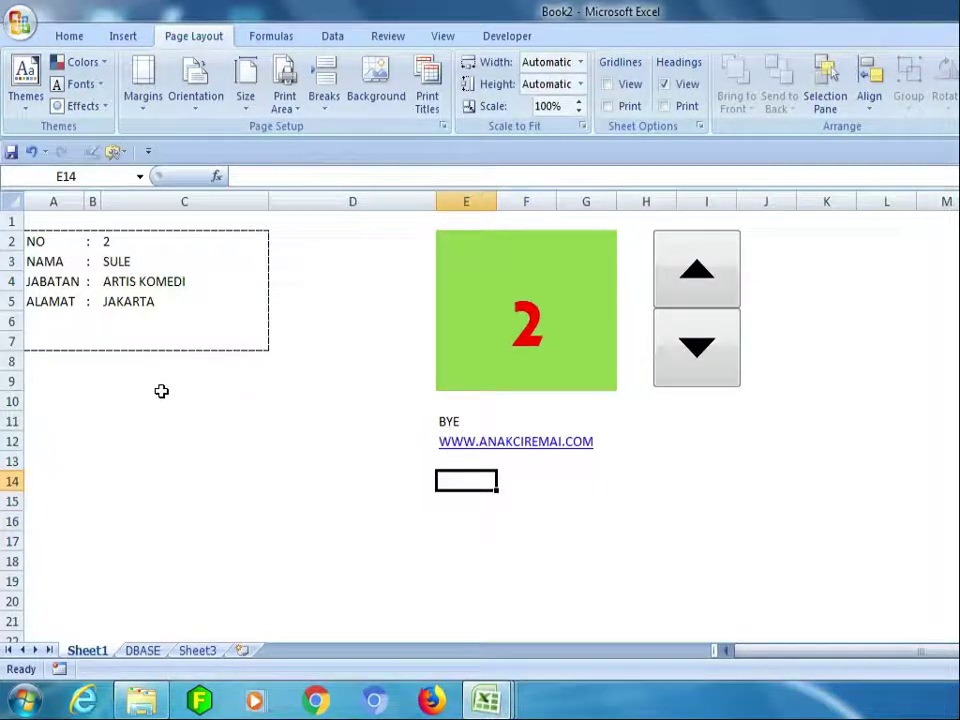
# Enter the text JANGAN LUPA SUBSCRIBE DAN LIKE in cell C11 below the label.
pyautogui.click(200, 419)
pyautogui.write('JAN')
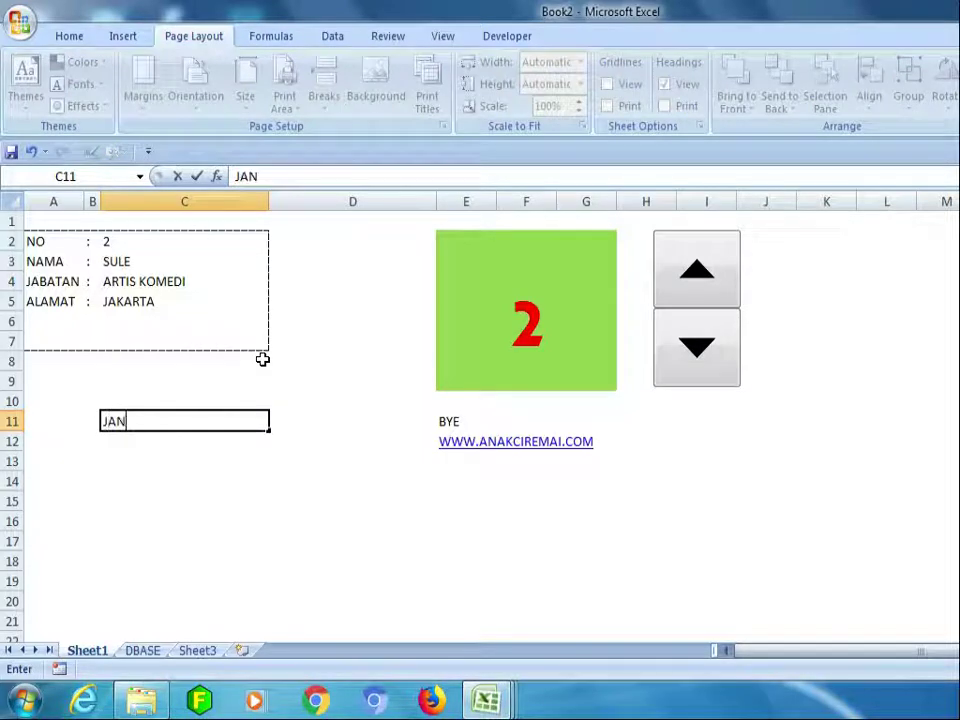
pyautogui.write('GAN LUPA SUBSCRIB')
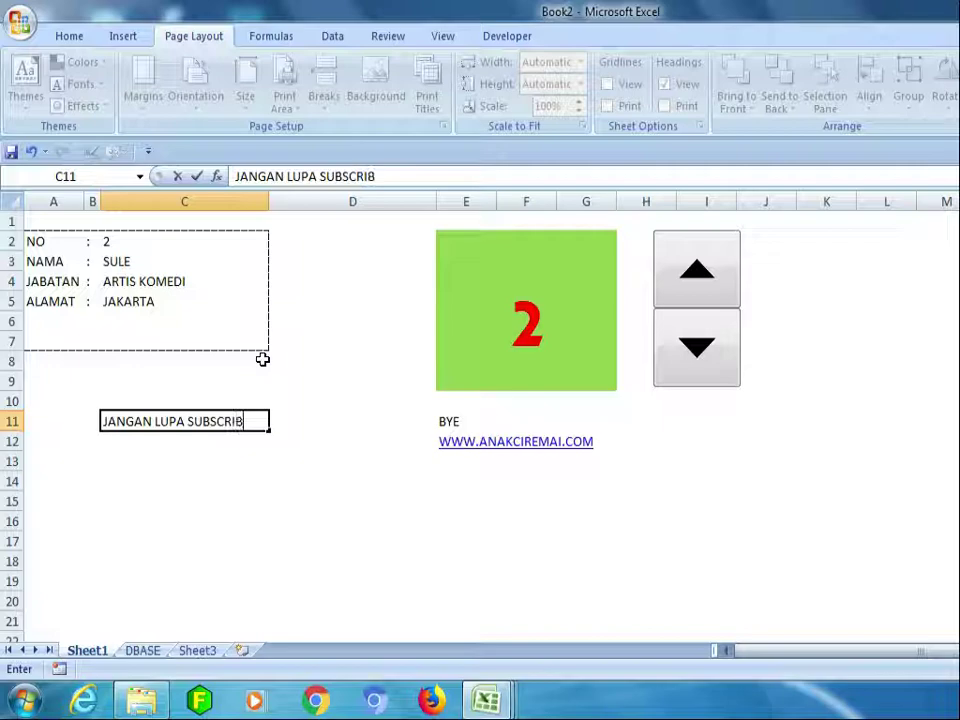
pyautogui.write('E DAN')
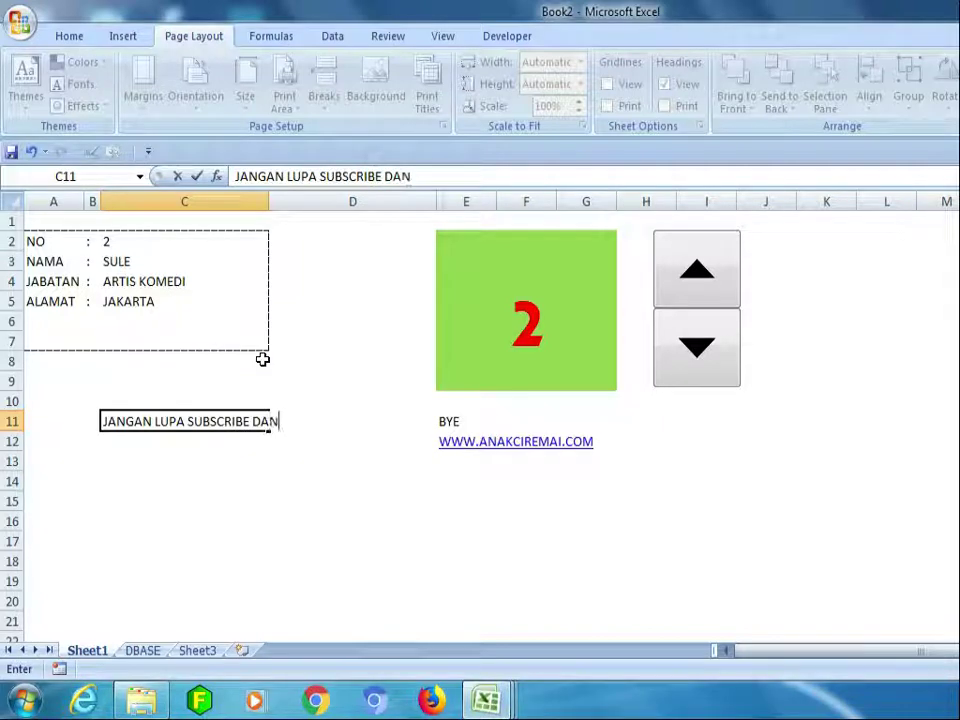
pyautogui.write(' LIKE')
pyautogui.press('Return')
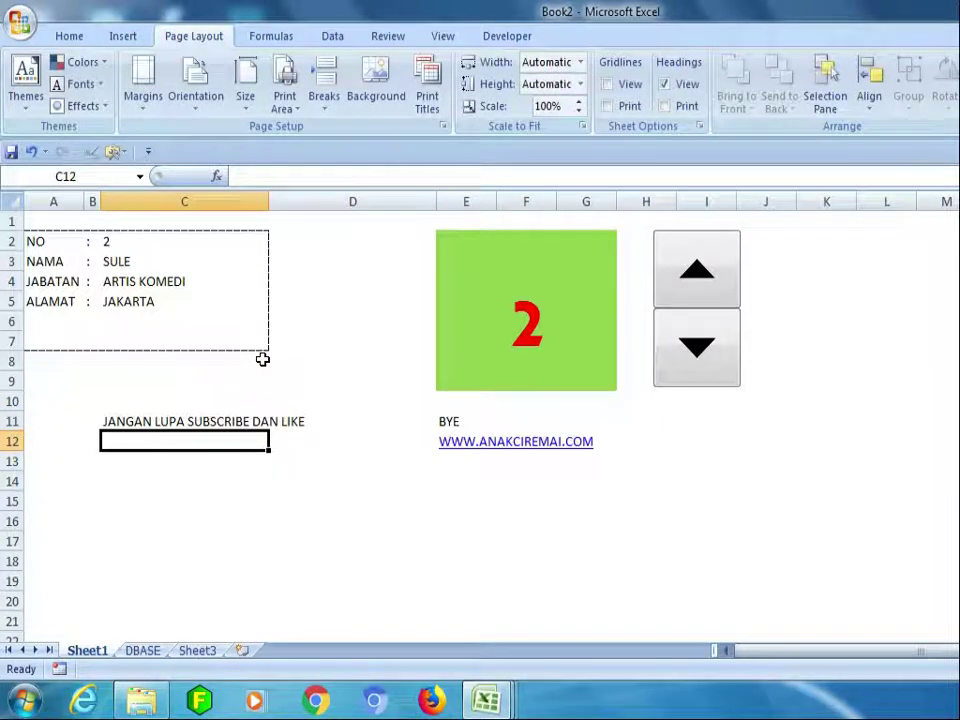